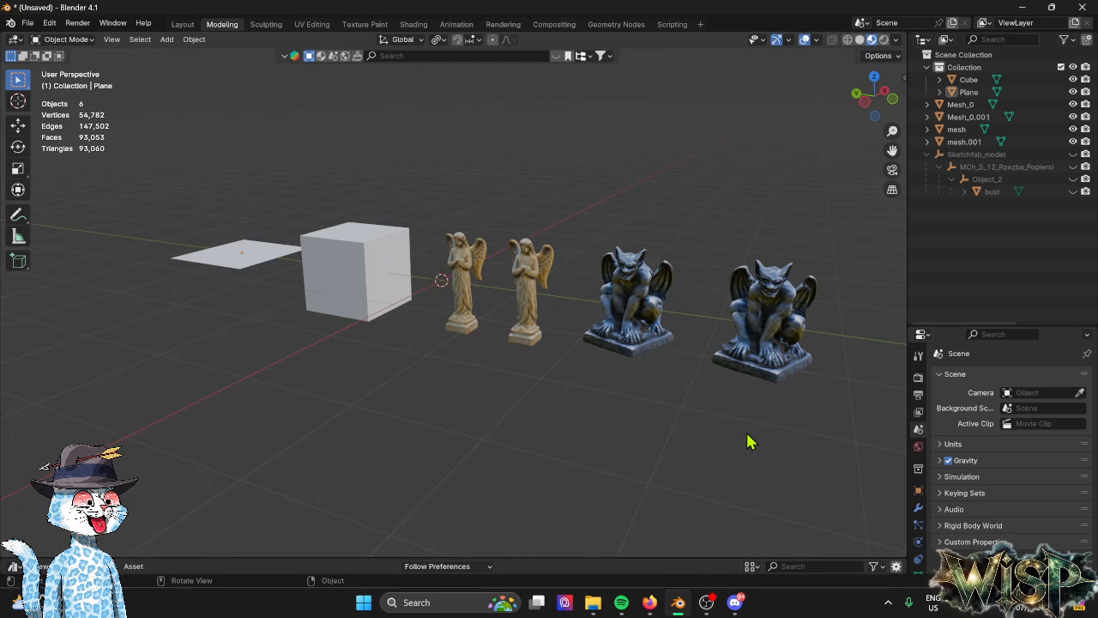
Examine the angel and gargoyle statue pairs and their mesh statistics by selecting them in turn, leaving nothing selected.
left_click_drag(419, 153, 575, 428)
left_click_drag(577, 151, 846, 464)
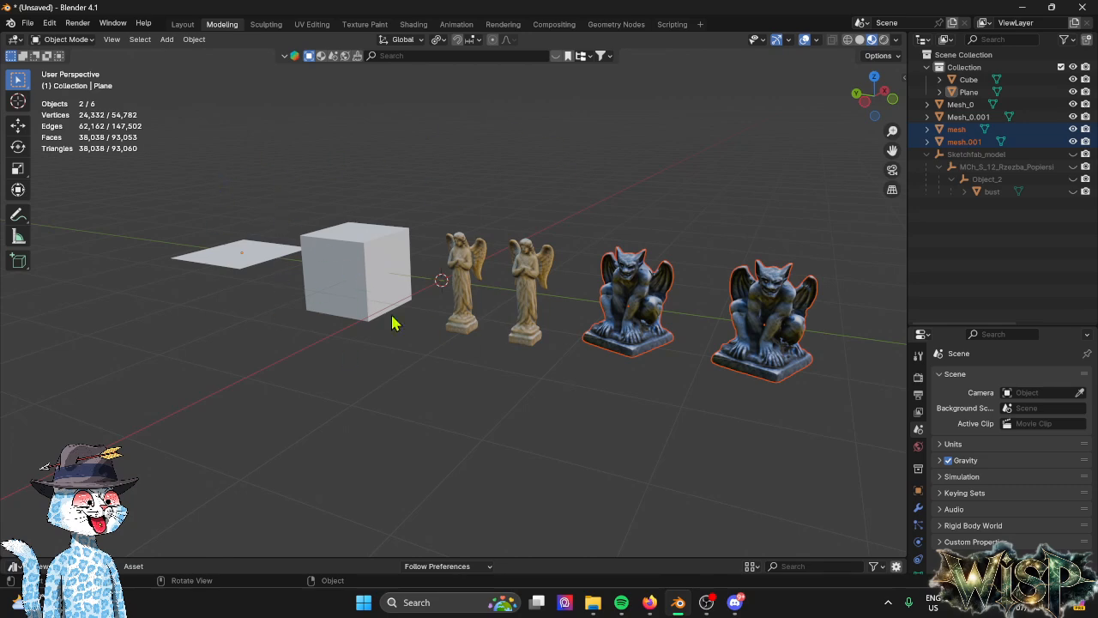
left_click(471, 378)
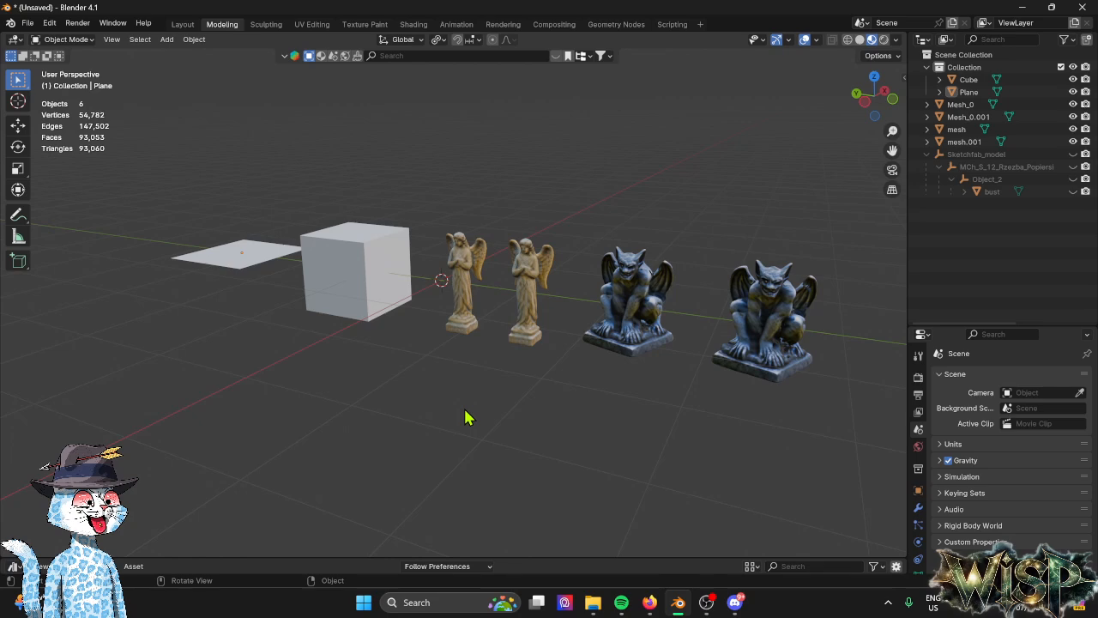
mouse_move(465, 418)
middle_mouse_down()
mouse_move(461, 409)
mouse_move(456, 421)
middle_mouse_up()
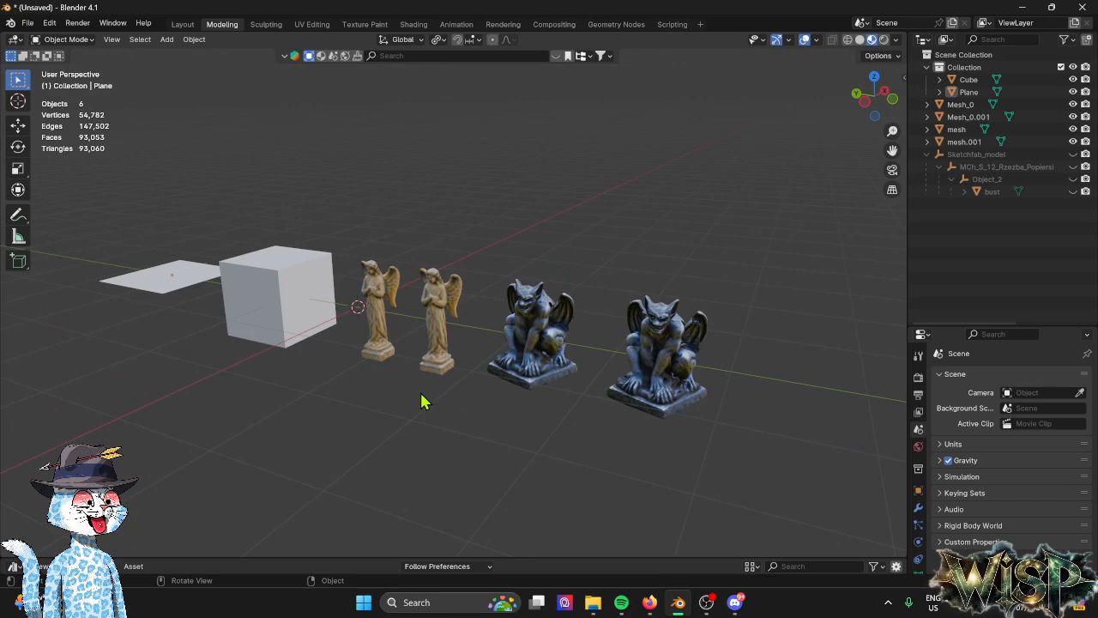
scroll(429, 390, "up", 6)
left_click(177, 236)
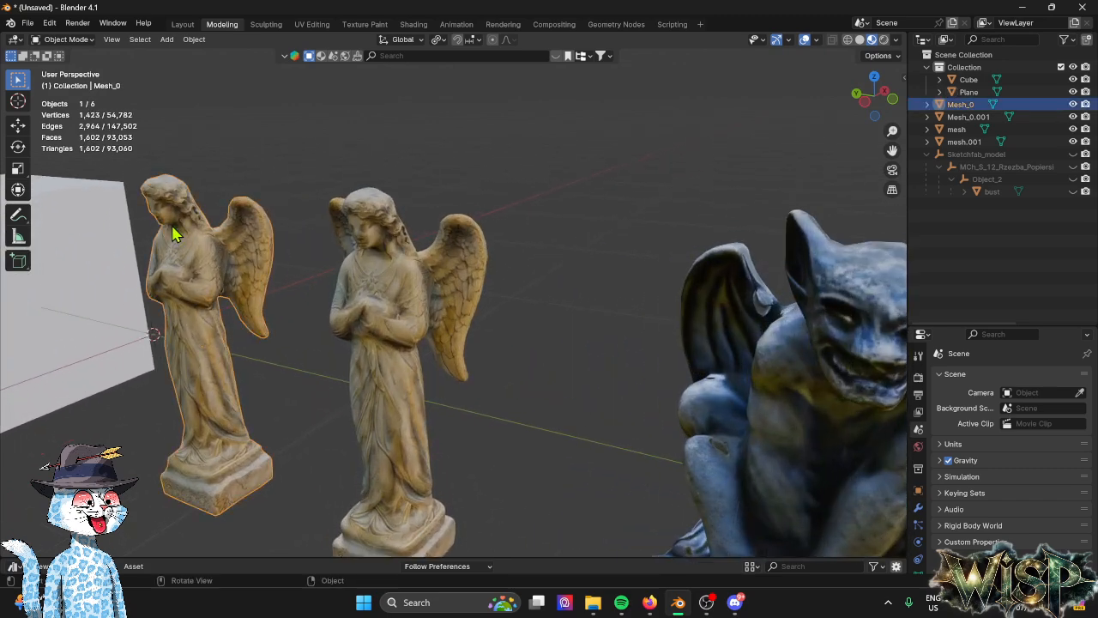
scroll(180, 243, "down", 6)
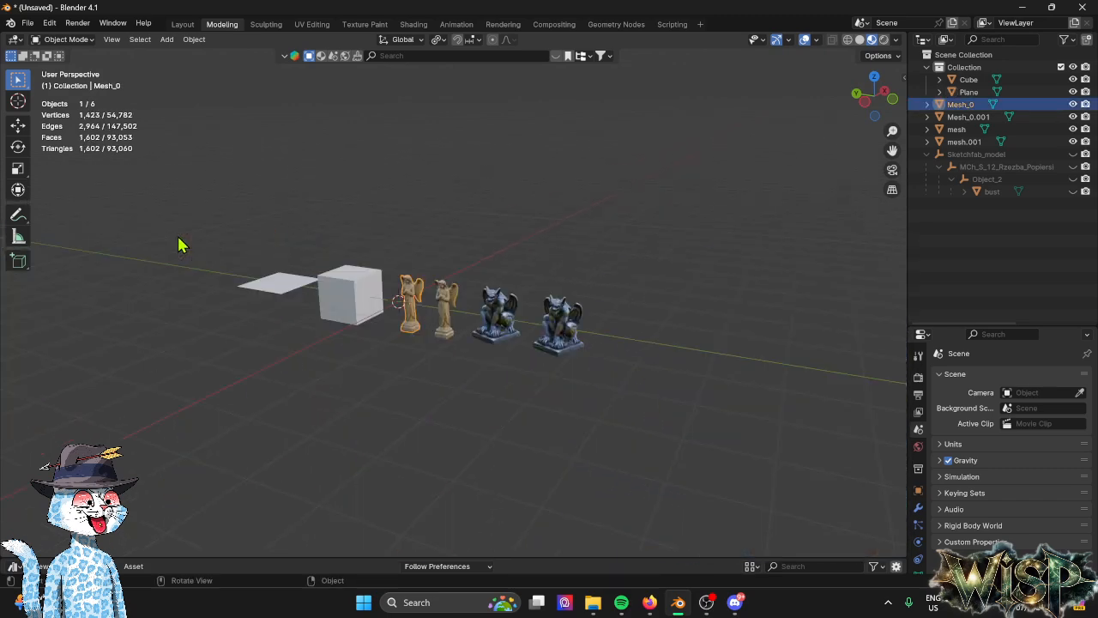
left_click(451, 360)
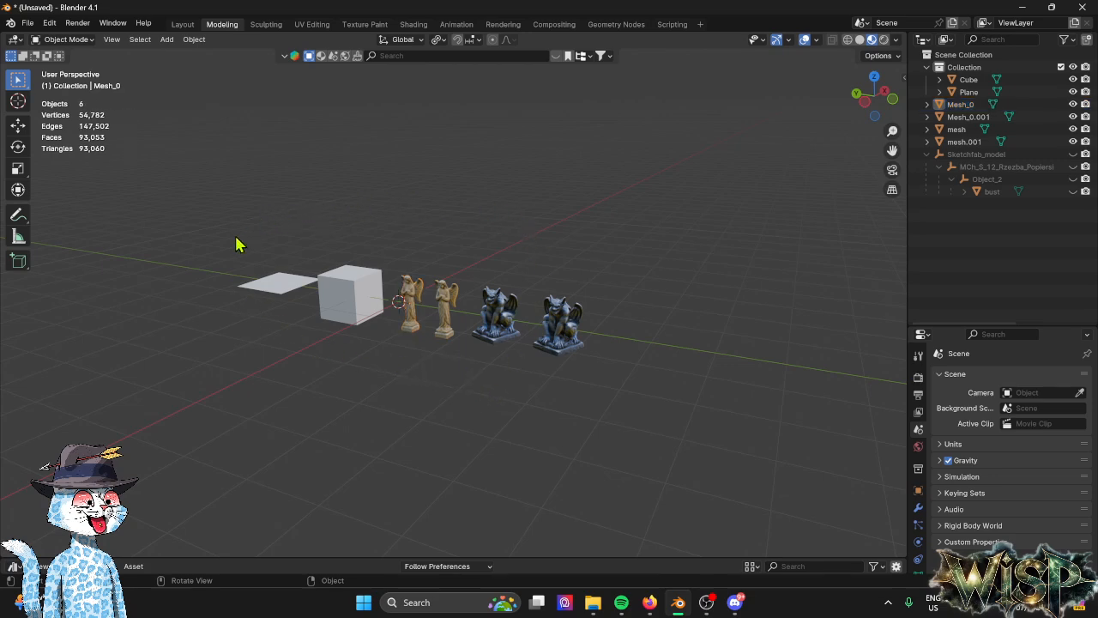
Examine the cube and the plane beside the statues by selecting each, leaving nothing selected.
middle_click_drag(326, 304, 463, 397)
scroll(464, 390, "up", 6)
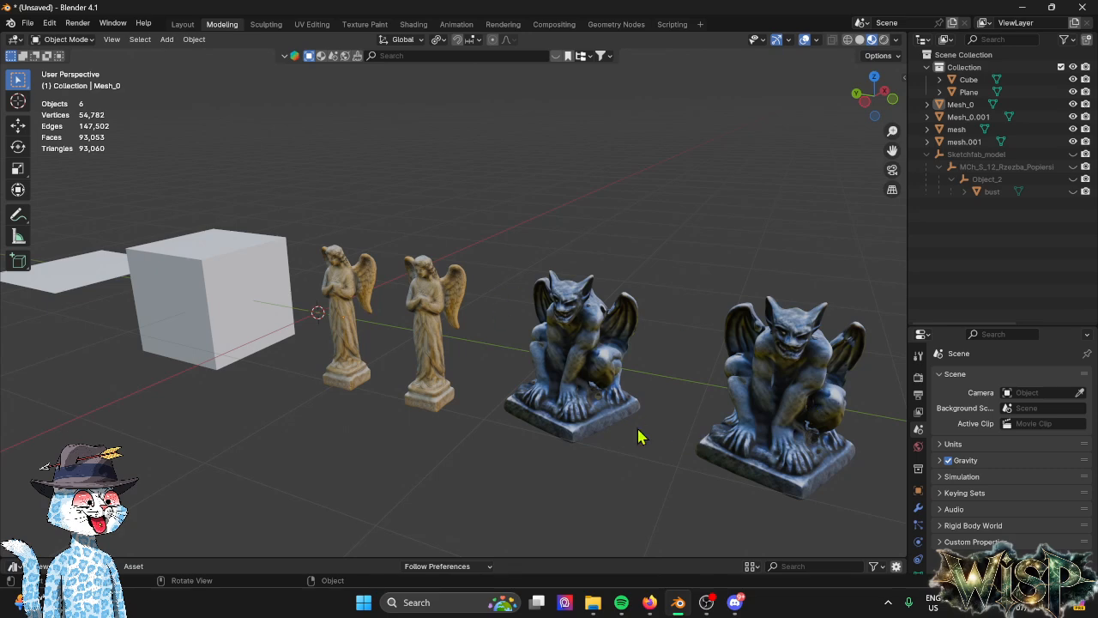
left_click(203, 256)
left_click(71, 270)
left_click(293, 179)
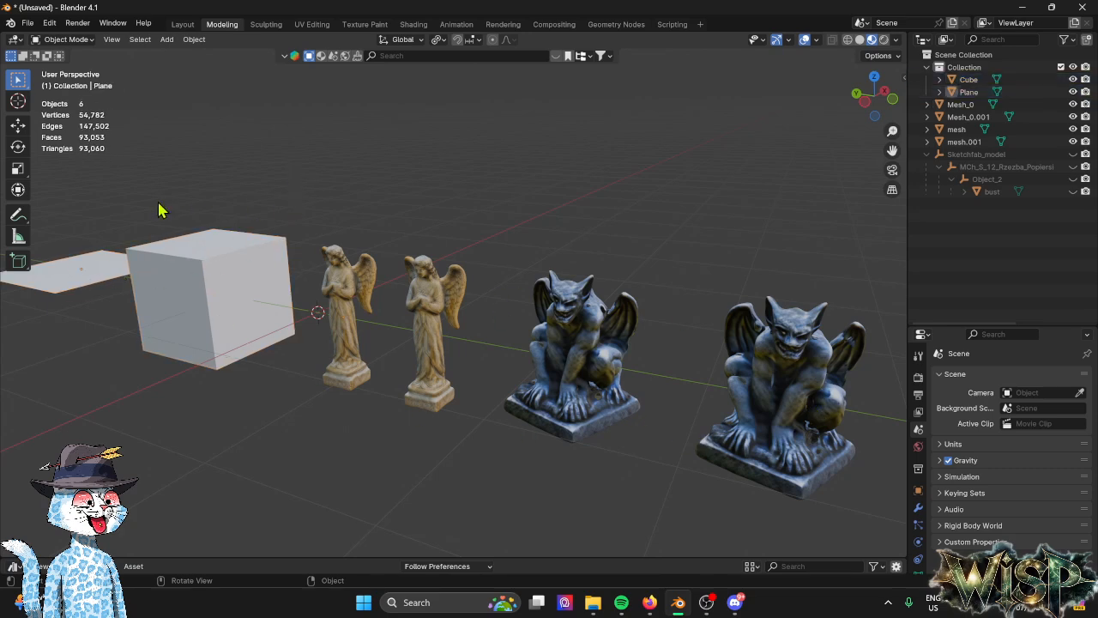
left_click_drag(129, 178, 254, 397)
left_click(504, 203)
middle_click_drag(422, 415, 429, 437, "ctrl")
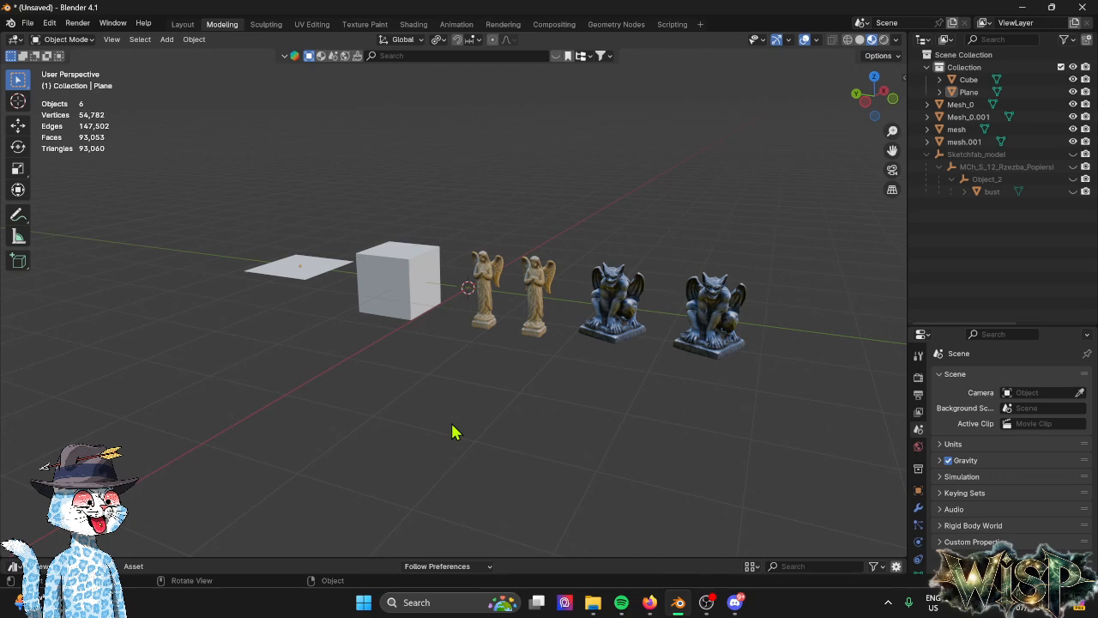
Compare the two angel statues up close and check the mesh statistics of the gargoyle pair.
scroll(587, 402, "up", 5)
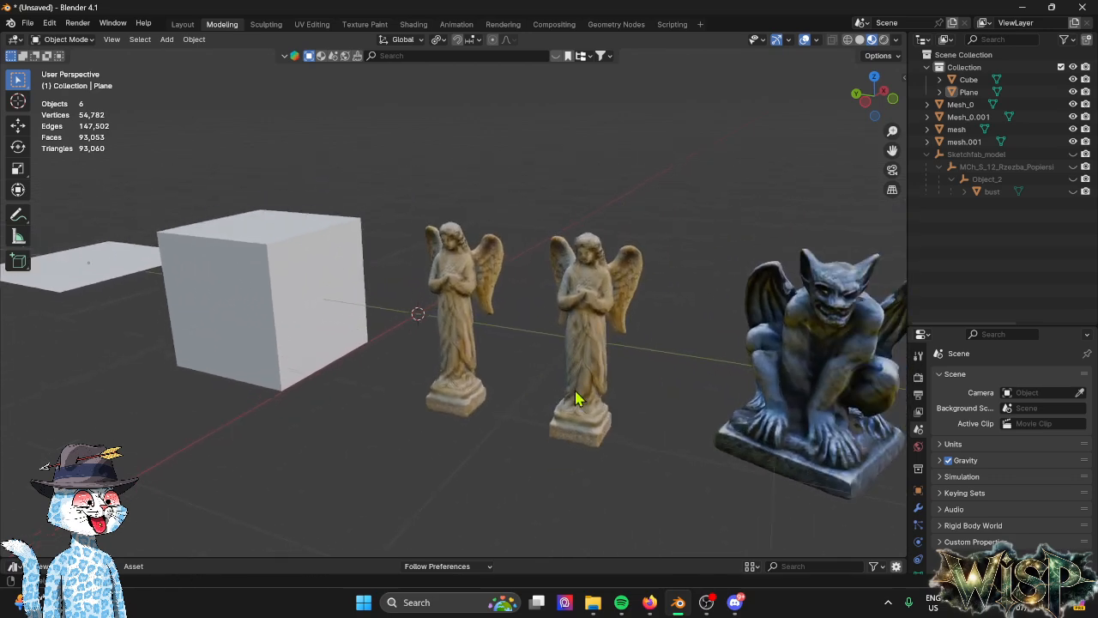
scroll(575, 395, "up", 2)
scroll(575, 390, "up", 3)
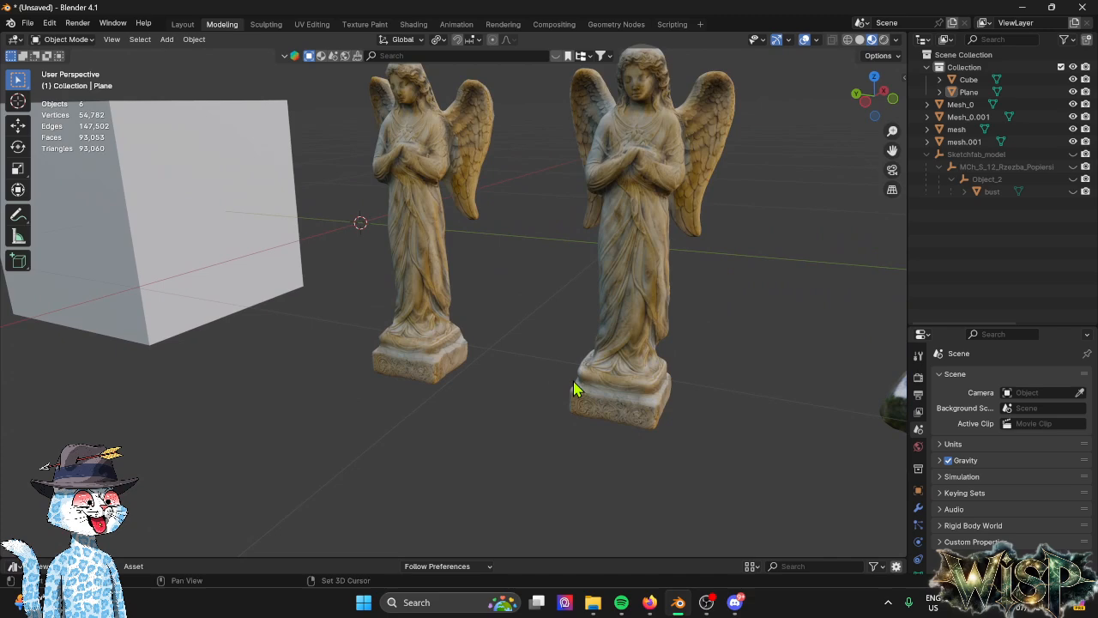
middle_click_drag(573, 381, 573, 393, "shift")
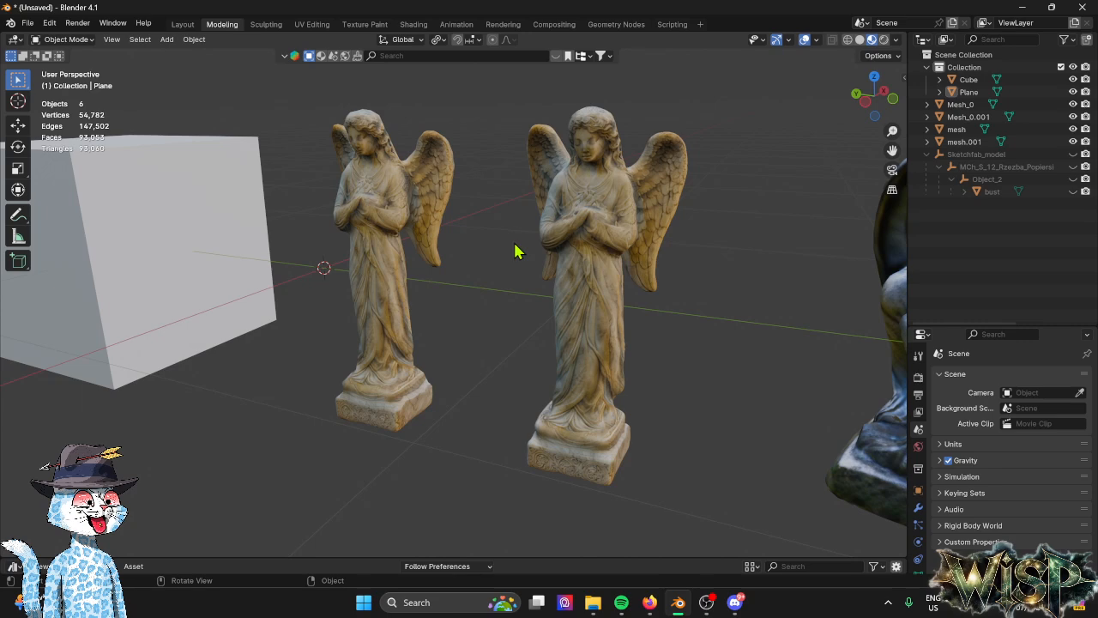
scroll(522, 278, "down", 6)
scroll(523, 278, "up", 4)
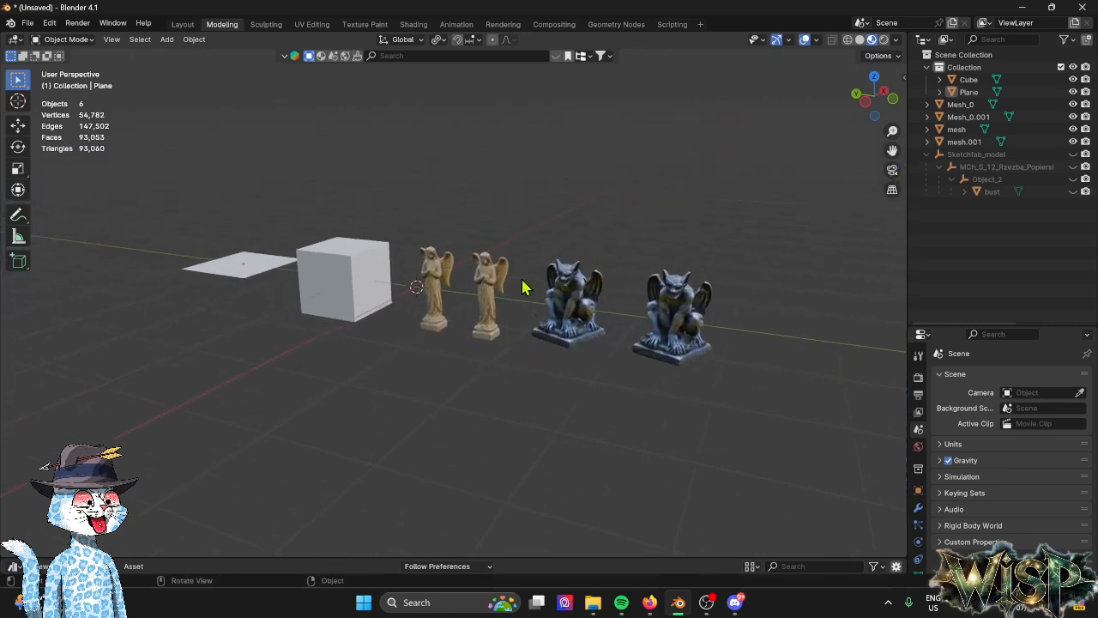
middle_click_drag(550, 322, 516, 338)
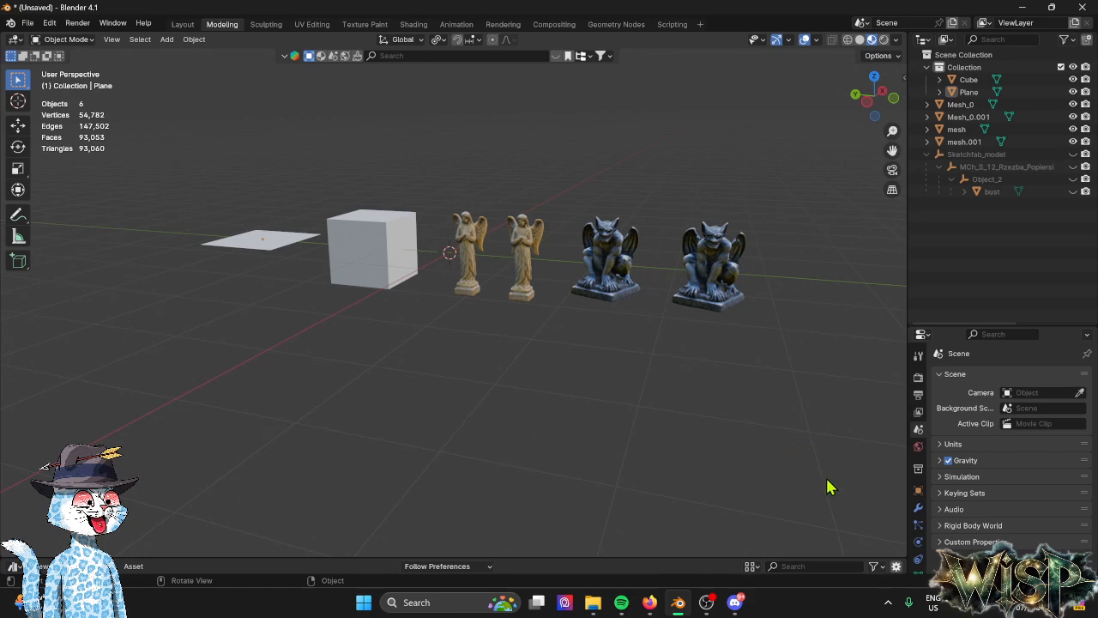
left_click_drag(453, 148, 546, 358)
left_click_drag(568, 164, 812, 395)
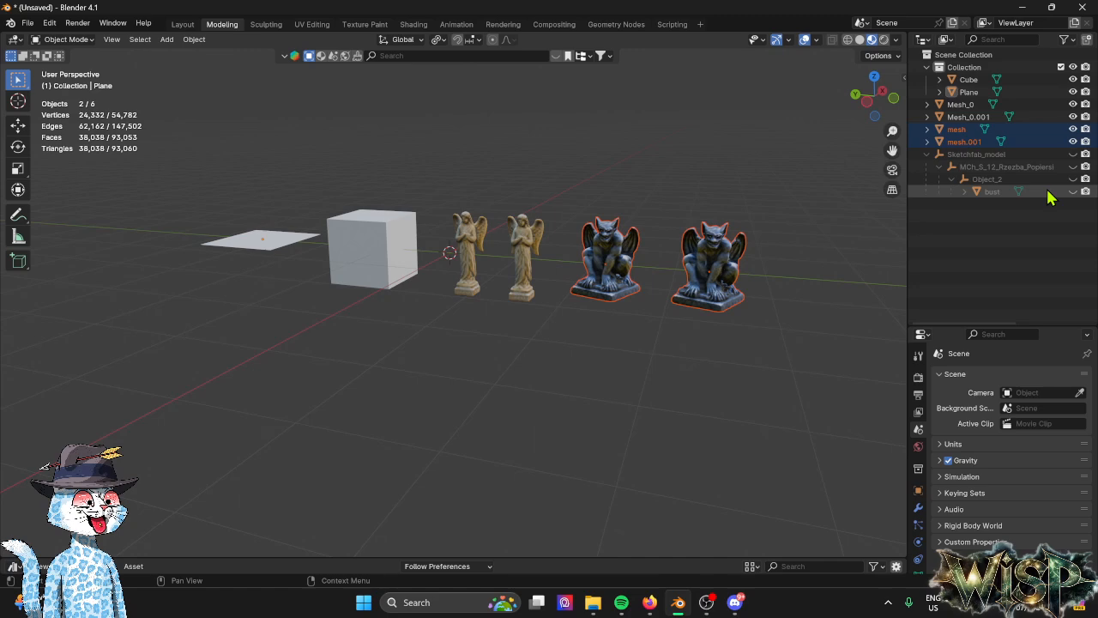
left_click(414, 422)
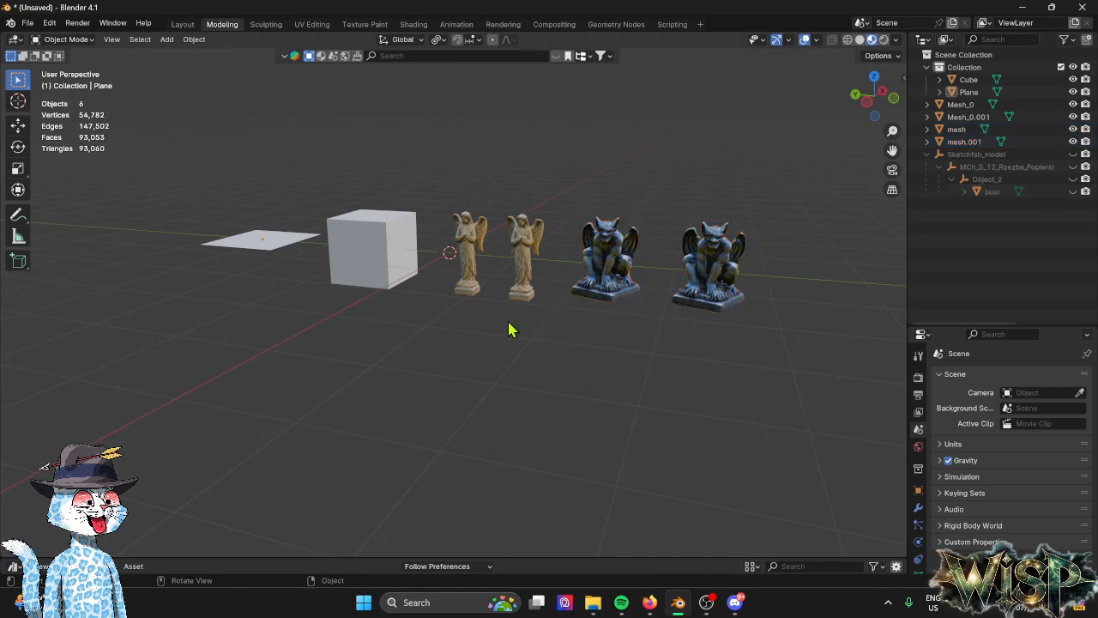
middle_click_drag(656, 347, 635, 355, "shift")
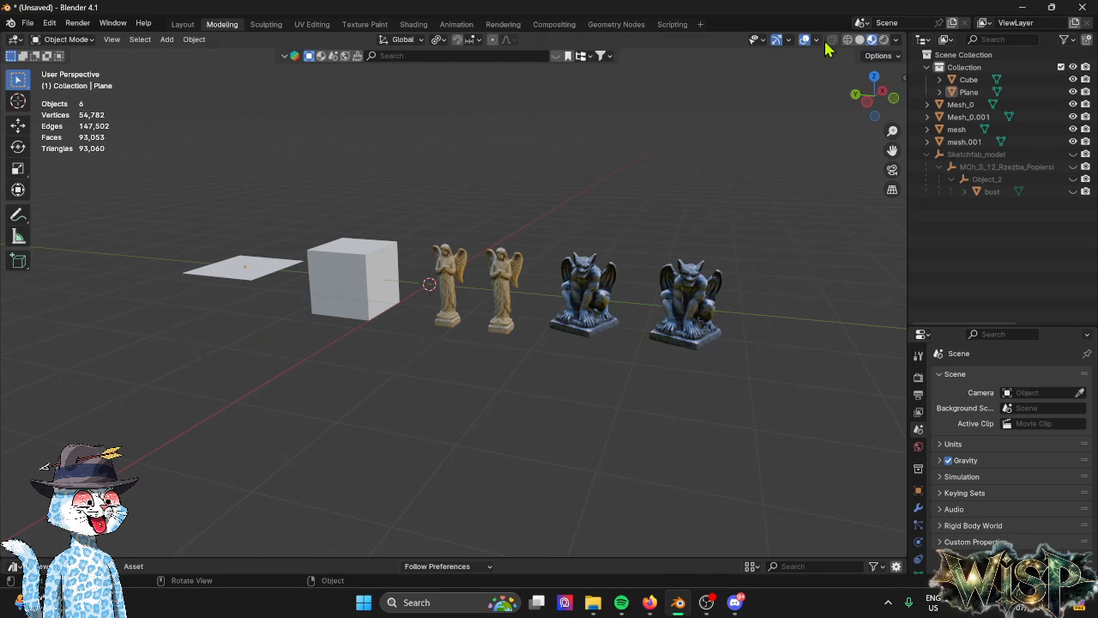
Toggle the Statistics viewport overlay off and back on, leaving it enabled.
left_click_drag(182, 107, 41, 179)
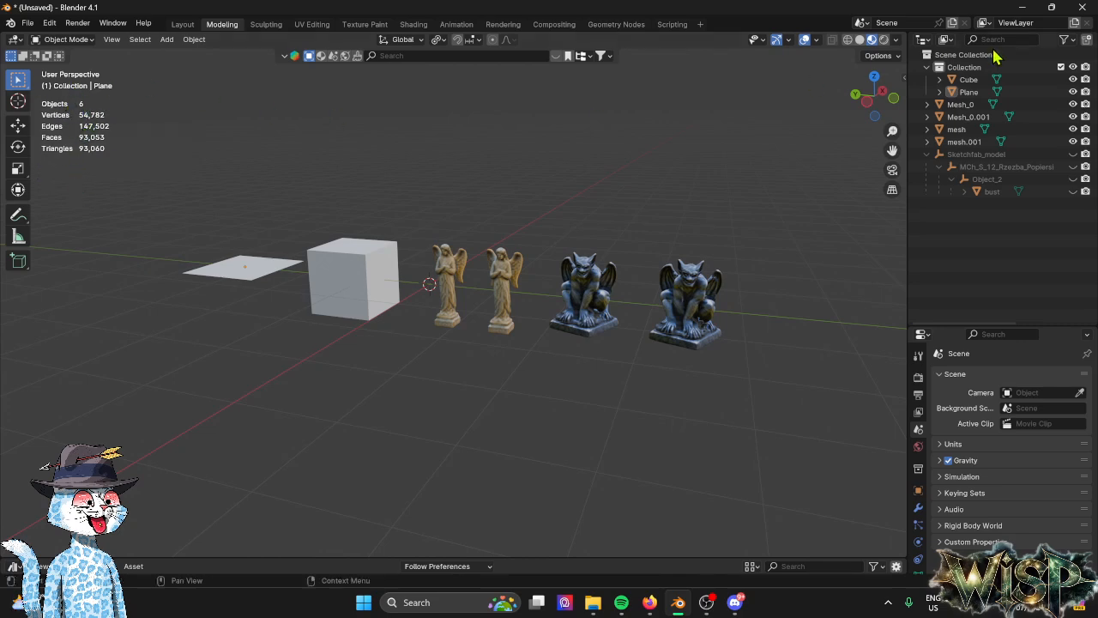
left_click(816, 40)
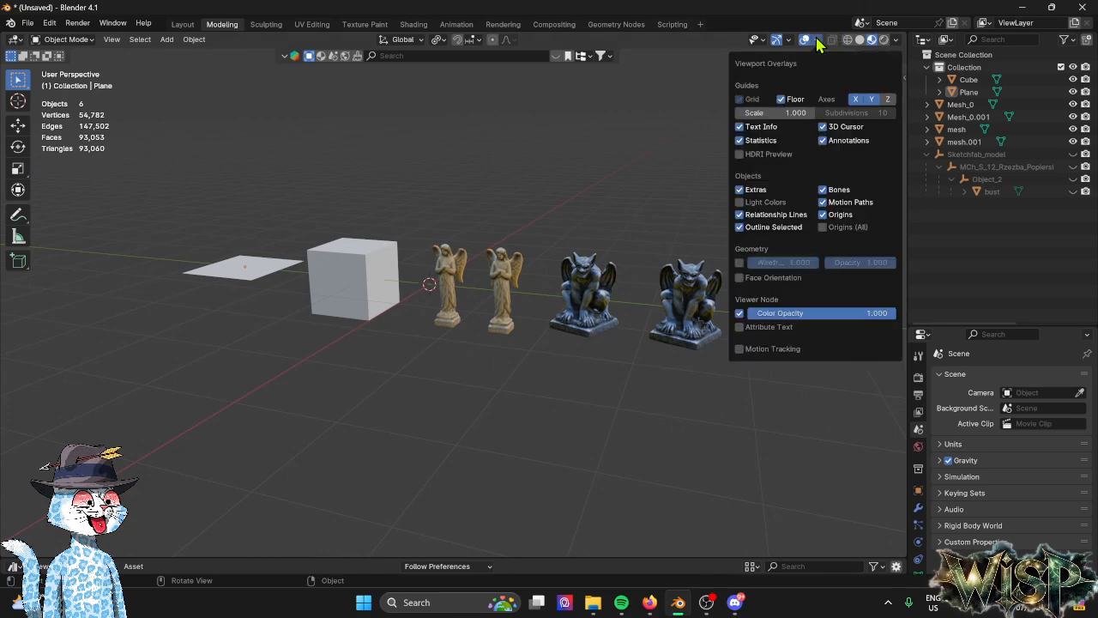
left_click(740, 142)
left_click(740, 141)
left_click(740, 142)
left_click(740, 143)
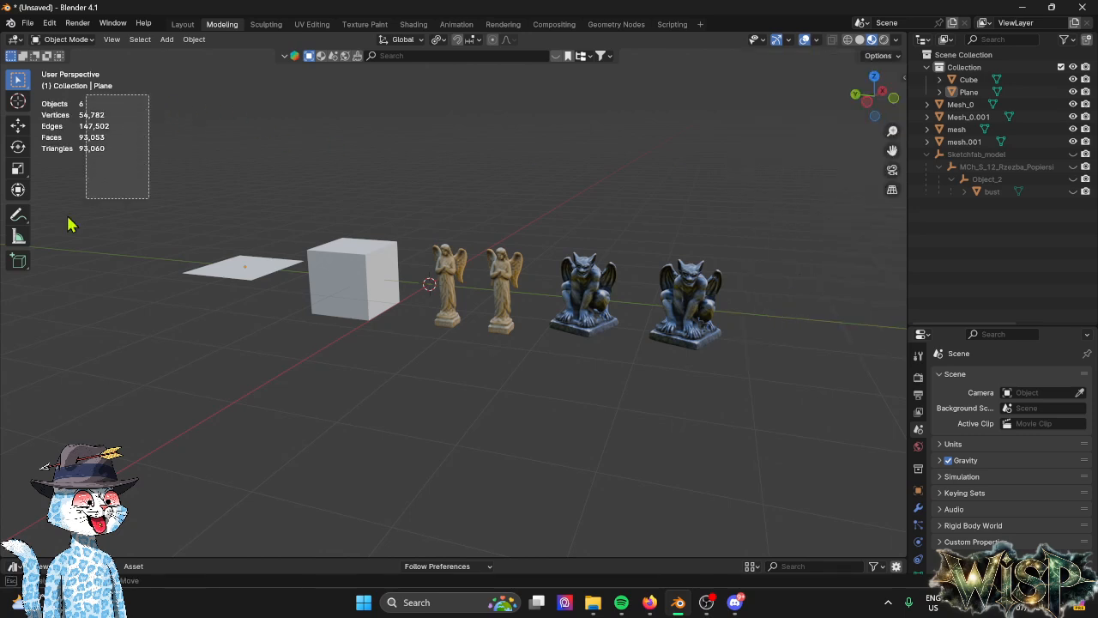
View the GLB Texture Tools settings and texture list for the angel statue nearest the cube, and hide the sidebar again.
middle_click_drag(156, 224, 301, 309)
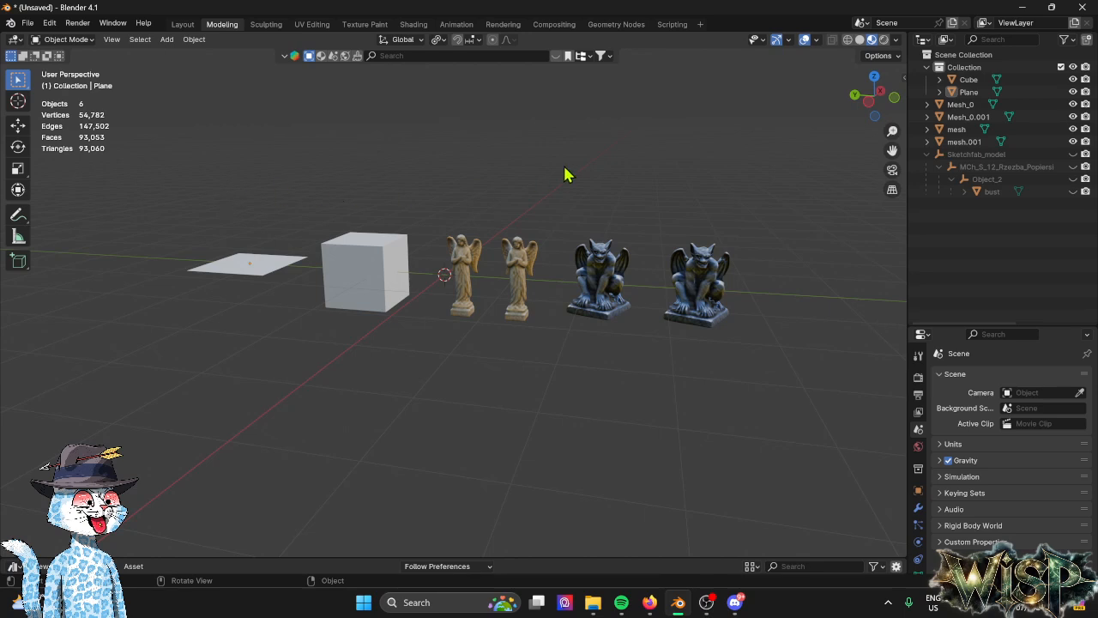
key("n")
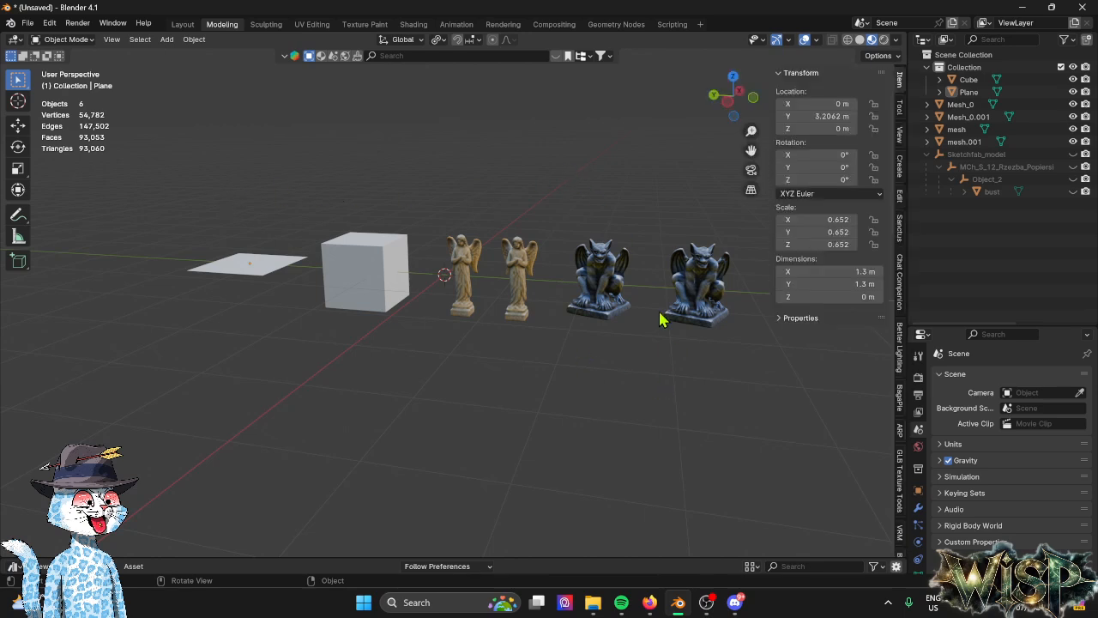
left_click(899, 484)
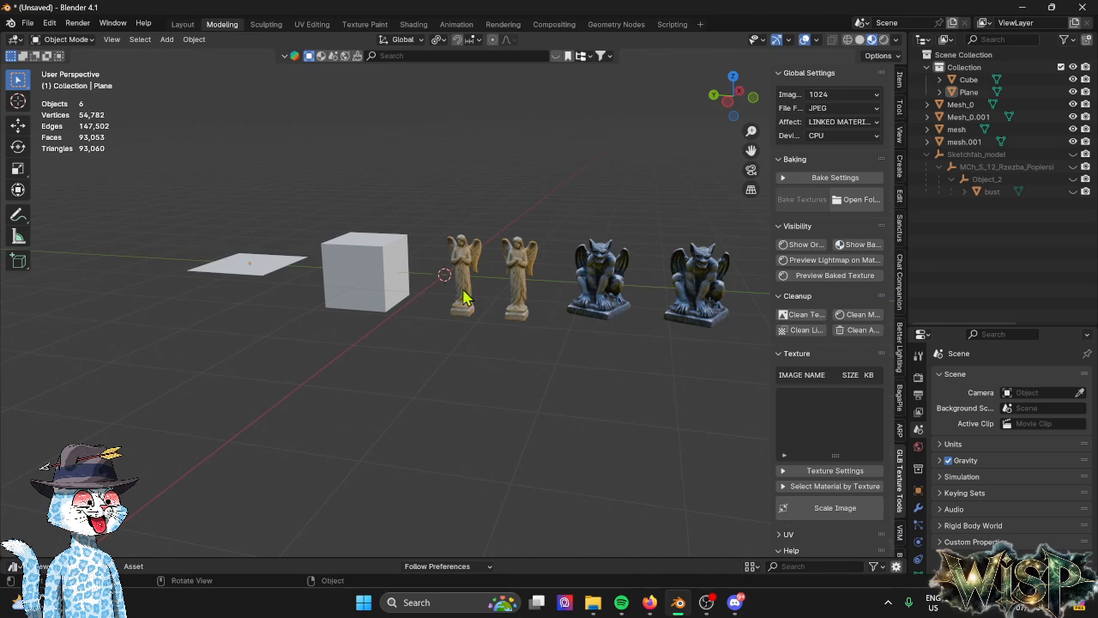
left_click(464, 259)
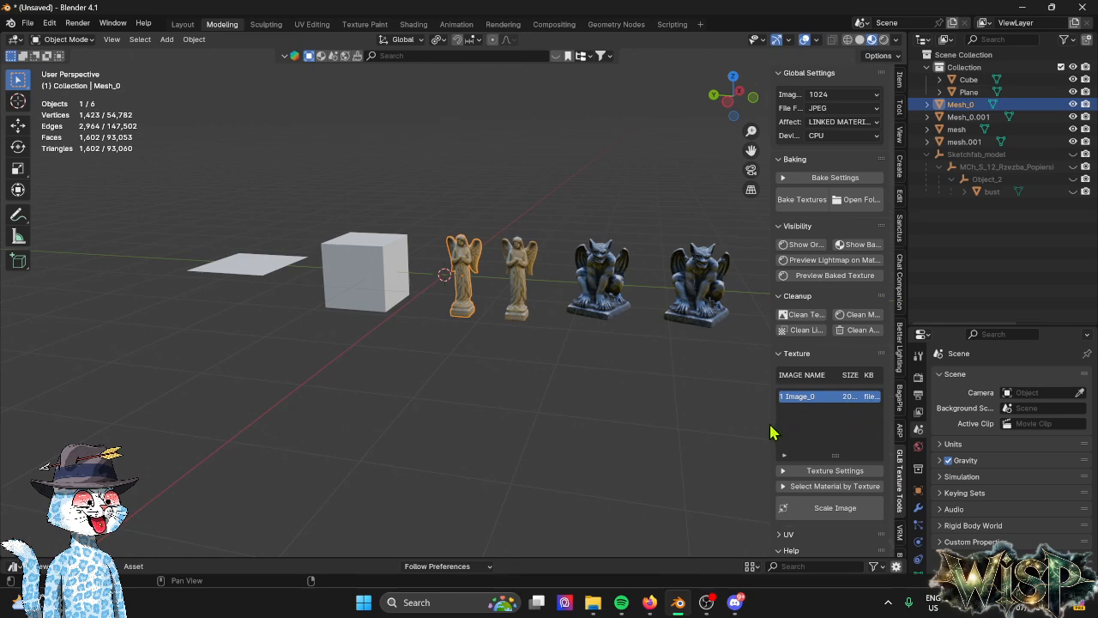
left_click_drag(771, 423, 620, 424)
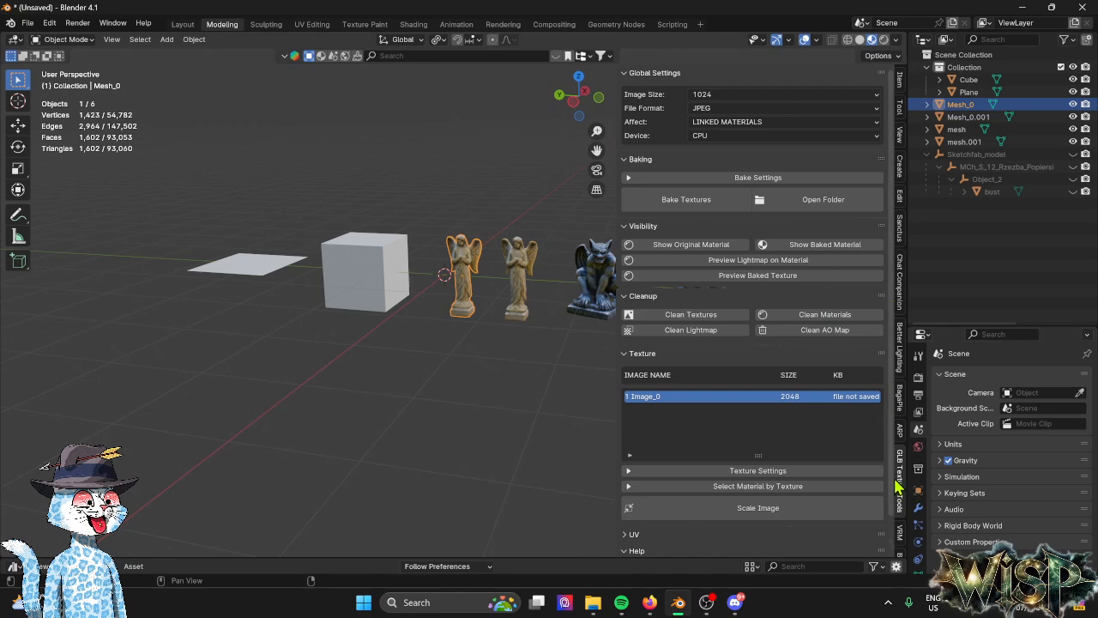
key("n")
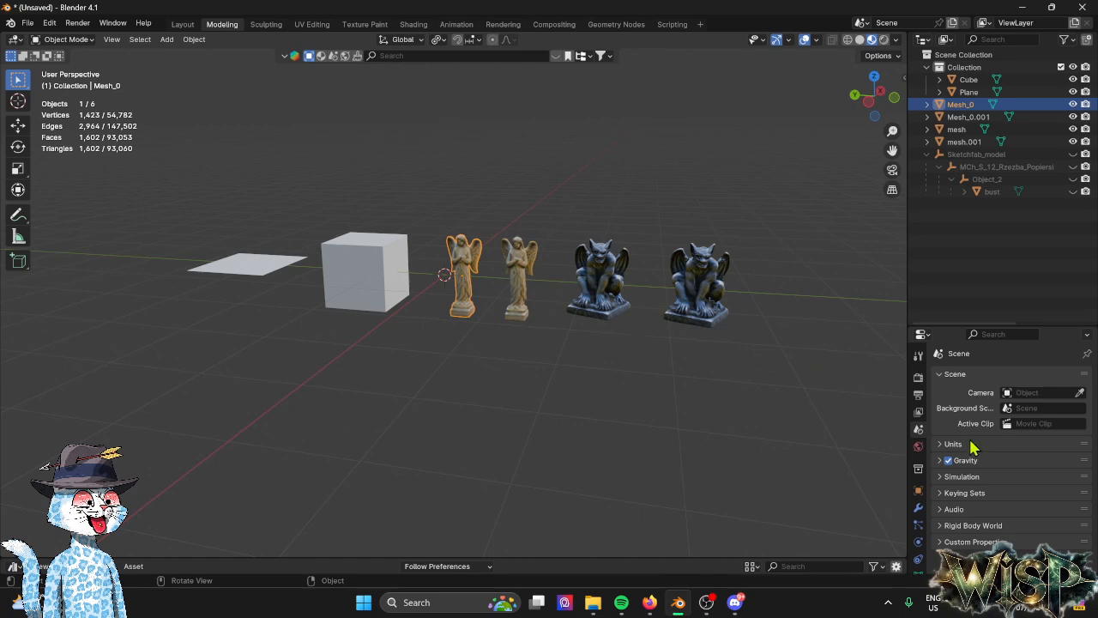
Open the add-on preferences, choose GLBTextureTools.zip in the Downloads folder as the add-on to install, and cancel the installation.
left_click(50, 24)
left_click(91, 187)
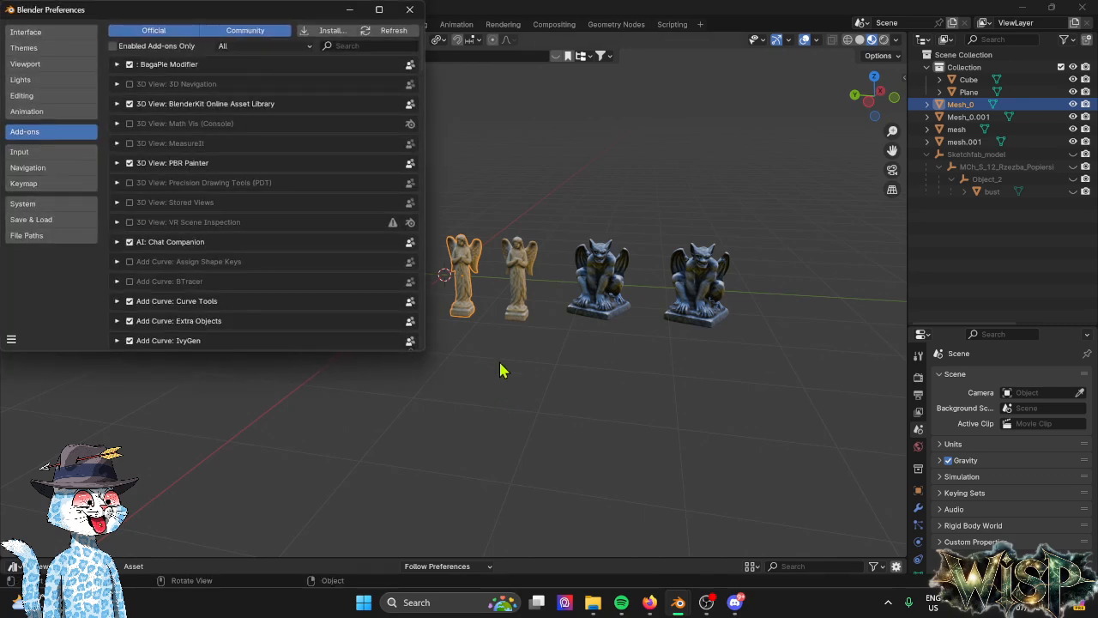
left_click(333, 32)
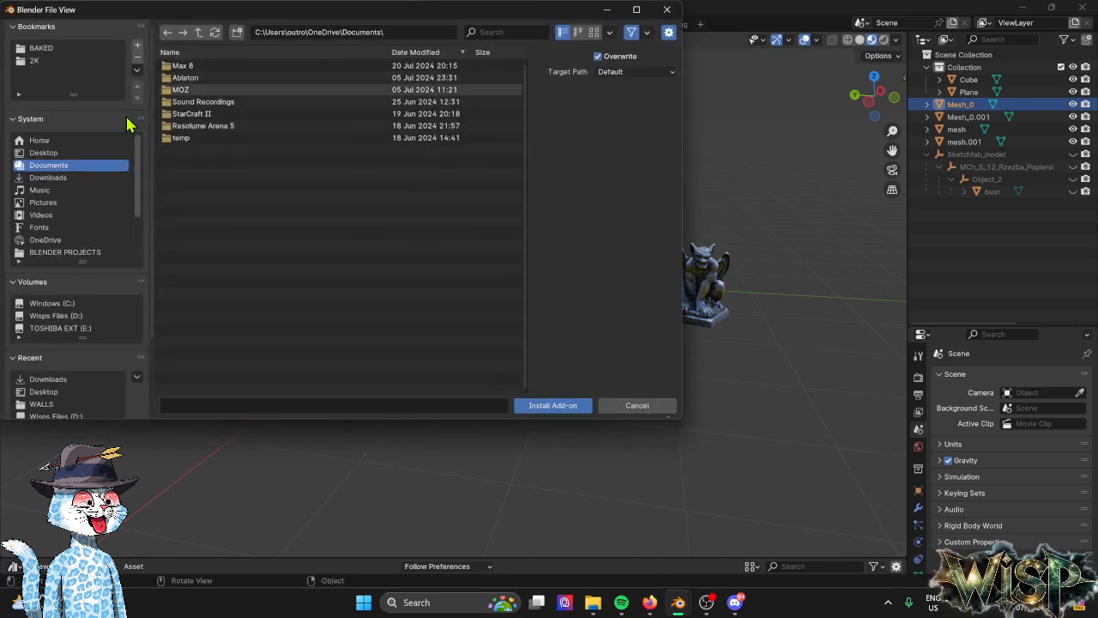
left_click(52, 178)
left_click(214, 221)
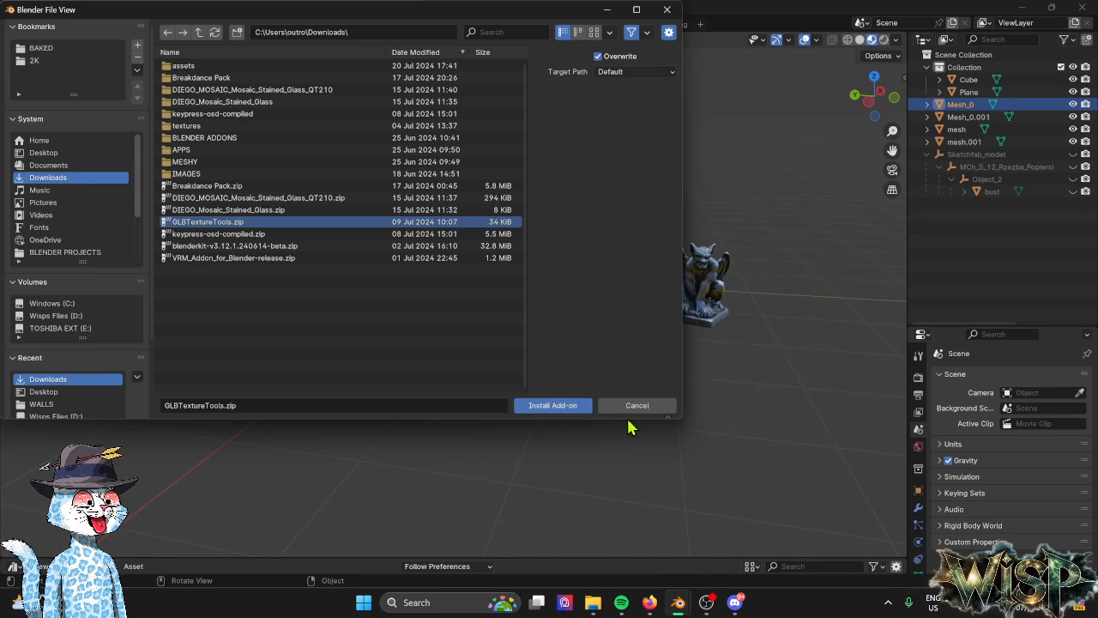
left_click(644, 409)
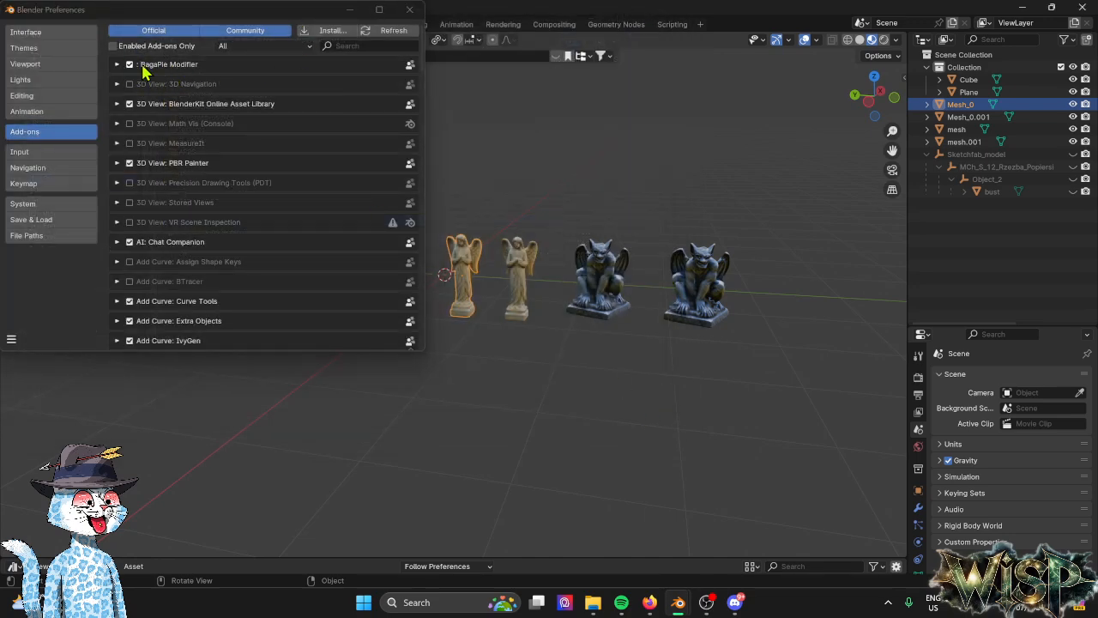
Search the add-ons for "texture" to check that GLBTextureTools is enabled, and close the preferences.
left_click(367, 47)
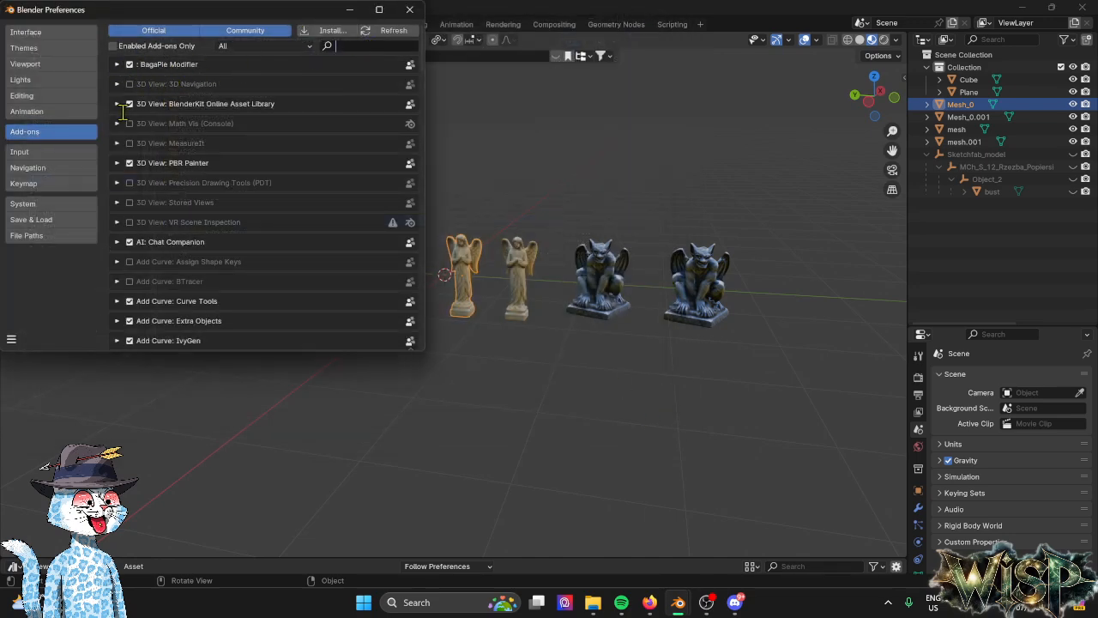
type("texture")
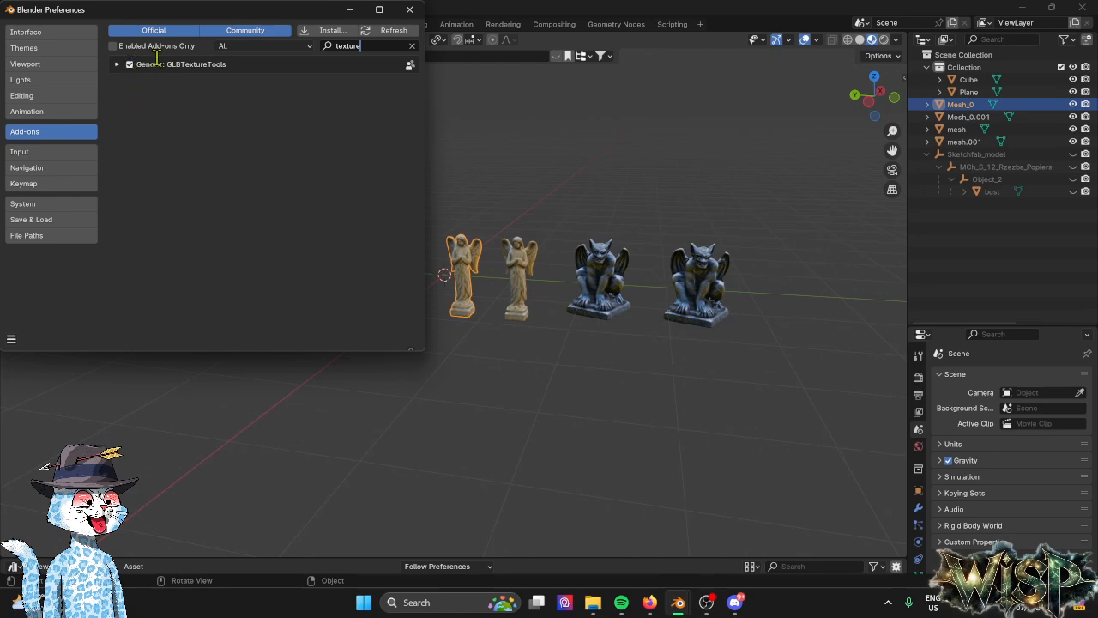
left_click(409, 9)
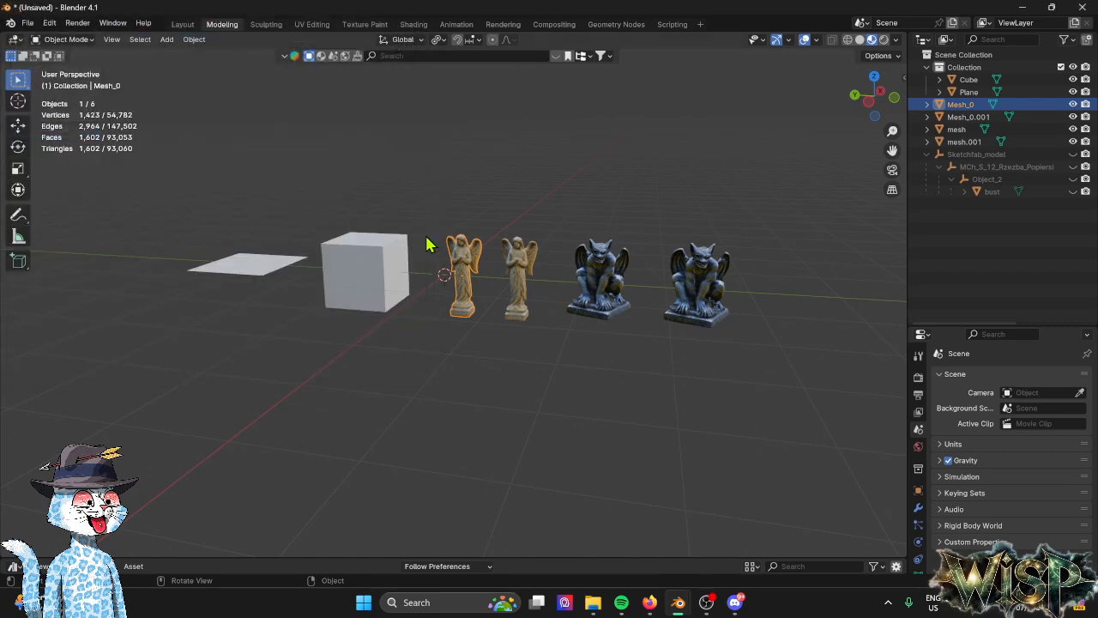
Select only the flat plane beside the cube.
left_click(816, 41)
middle_click_drag(333, 442, 354, 456)
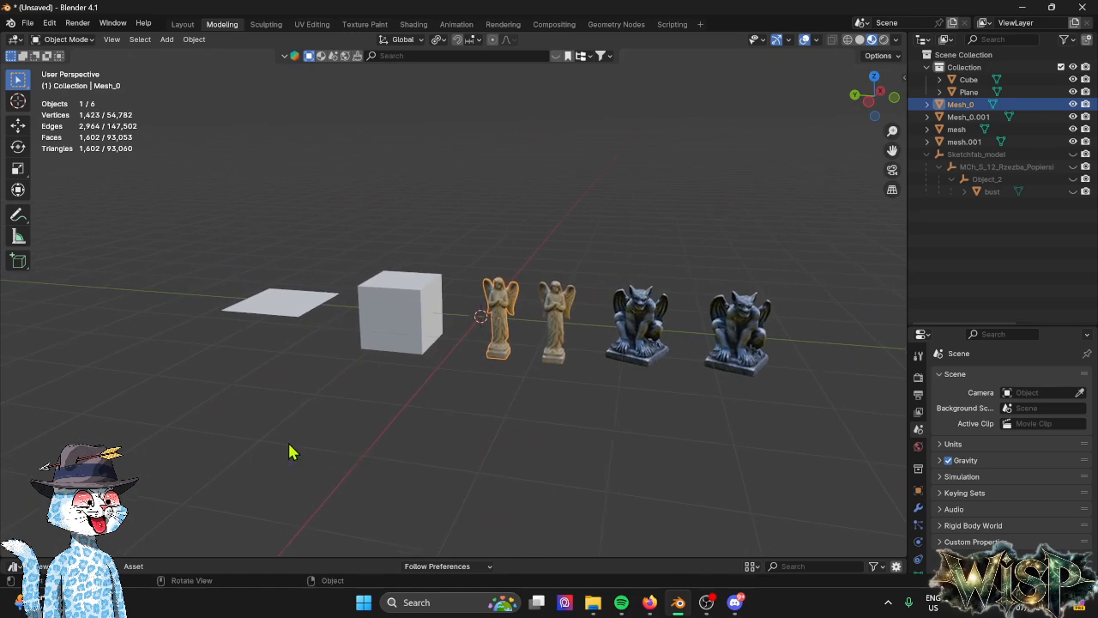
left_click_drag(249, 230, 300, 467)
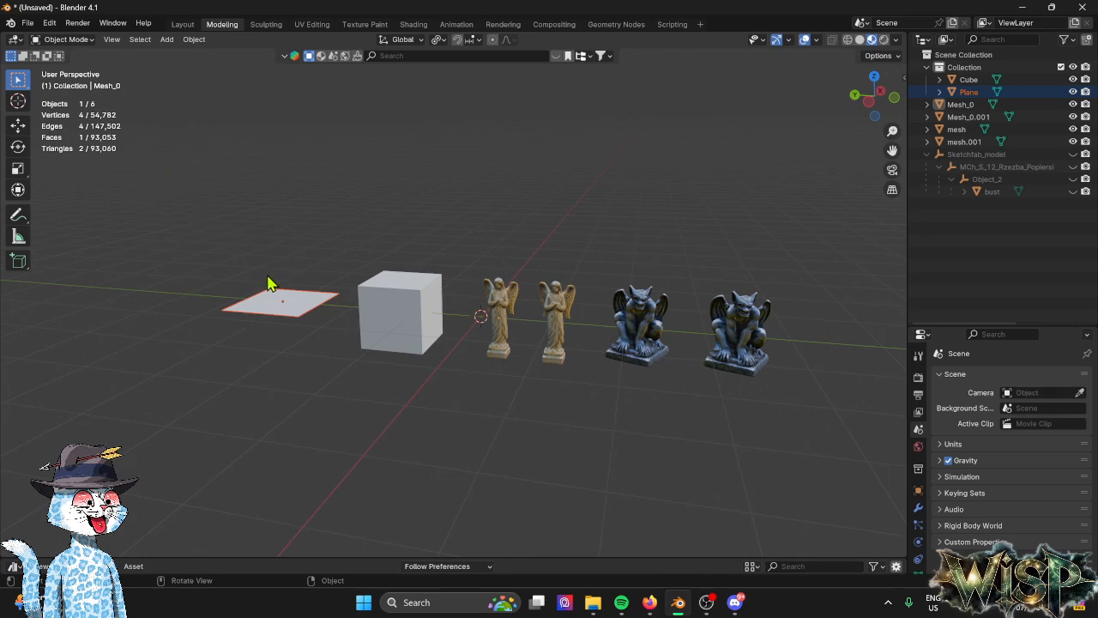
Make the flat plane the active object and examine its mesh statistics against the shapes of the cube and statues.
left_click(282, 310)
middle_click_drag(283, 314, 347, 356)
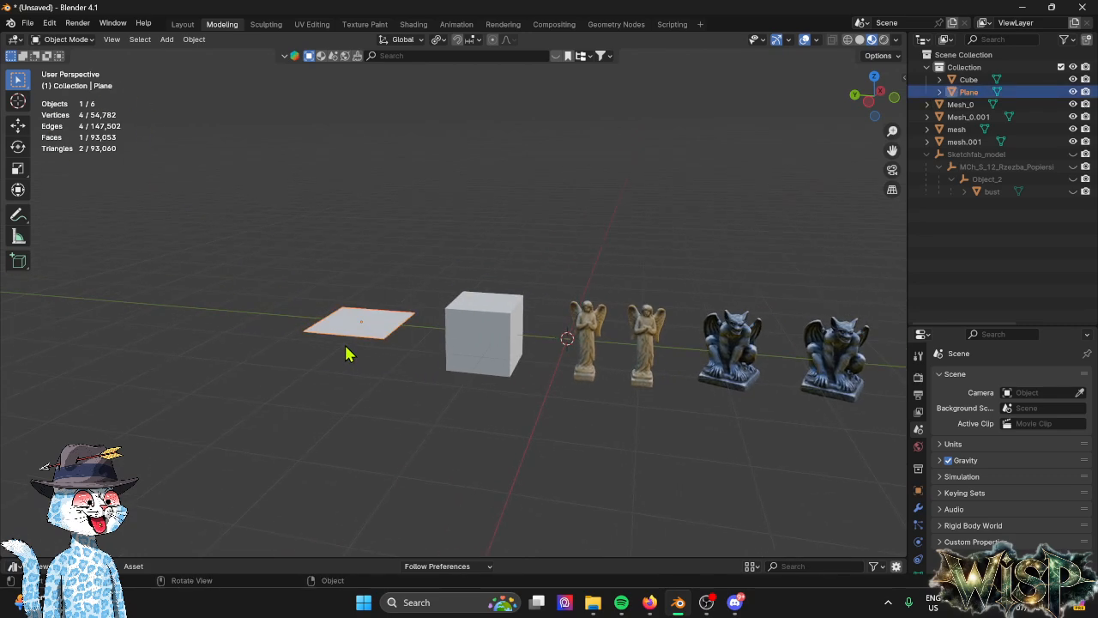
scroll(356, 343, "up", 6)
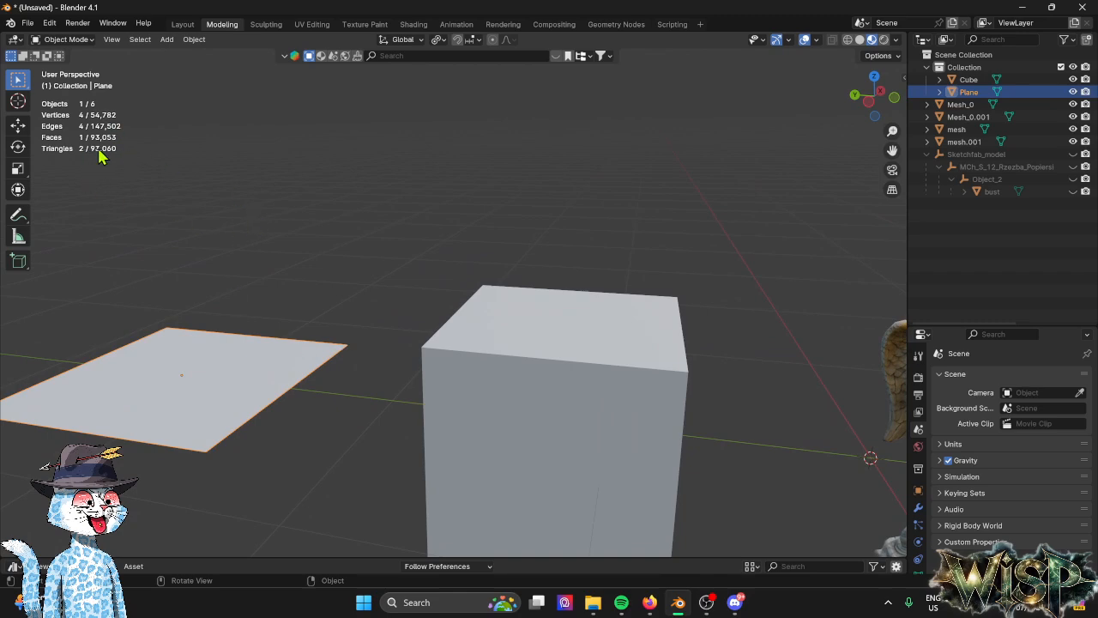
scroll(328, 293, "down", 6)
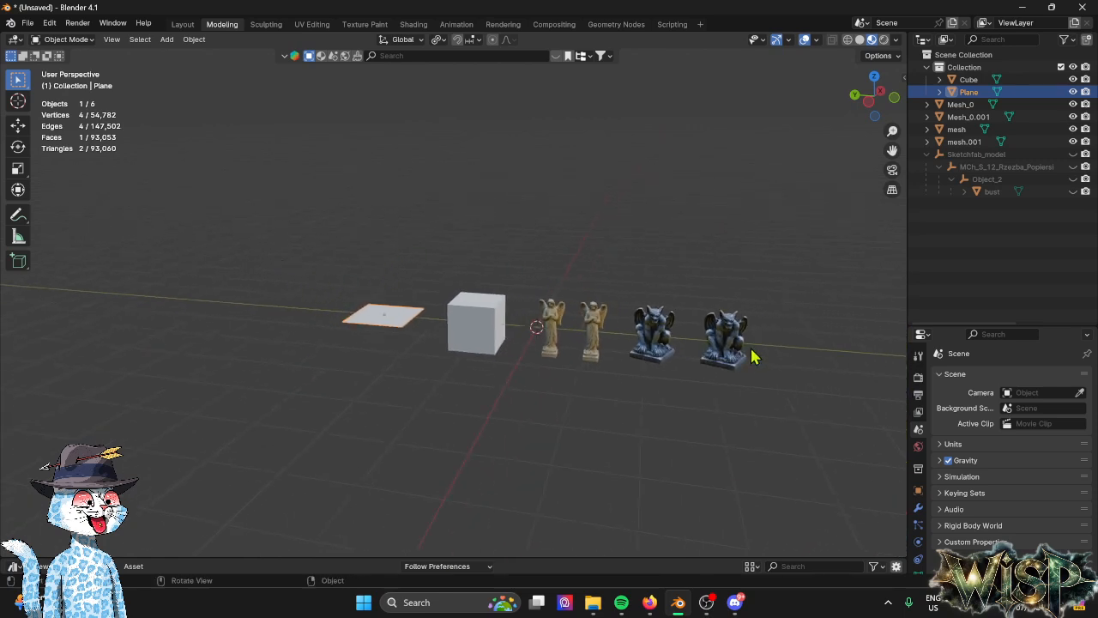
scroll(350, 365, "up", 6)
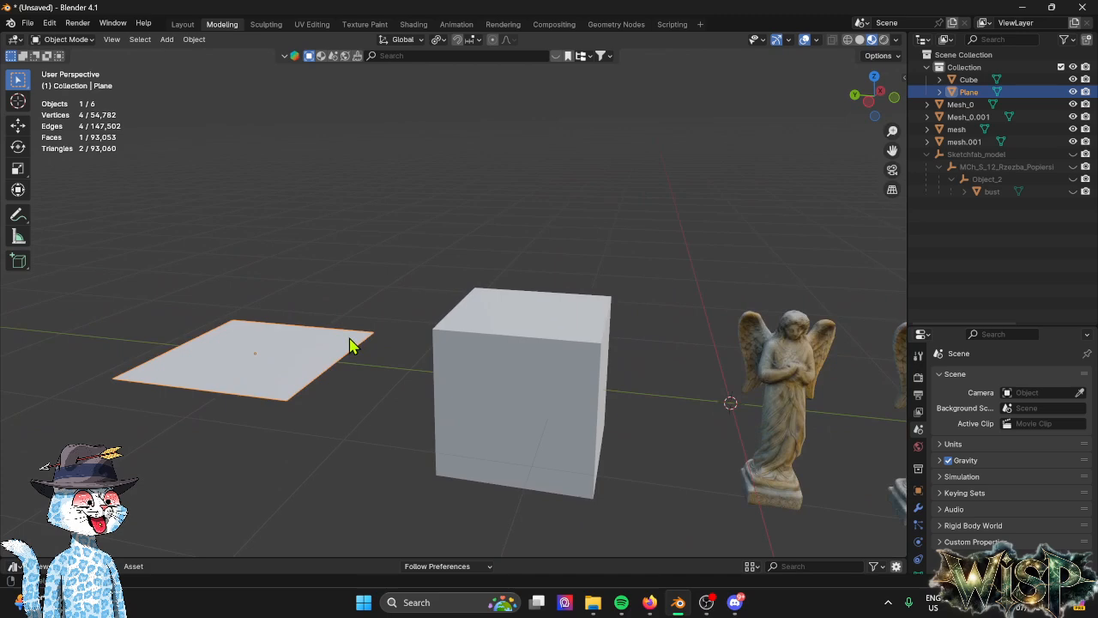
Delete the flat plane beside the cube.
left_click_drag(177, 265, 323, 466)
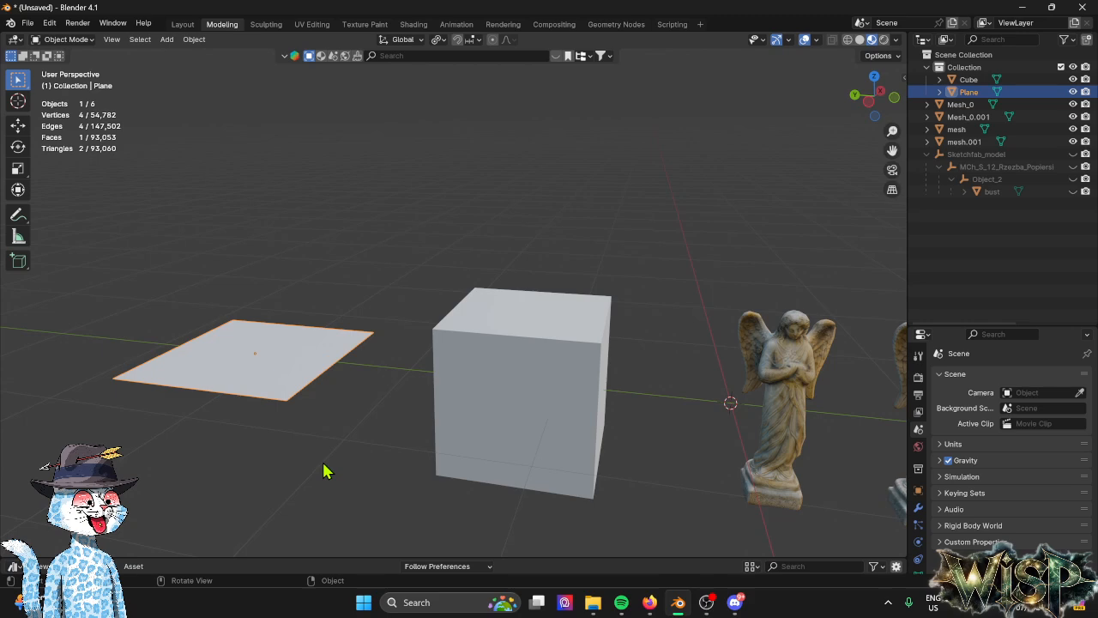
left_click_drag(172, 256, 379, 484)
key("x")
left_click(378, 481)
Select the cube and delete it from the scene.
left_click(583, 438)
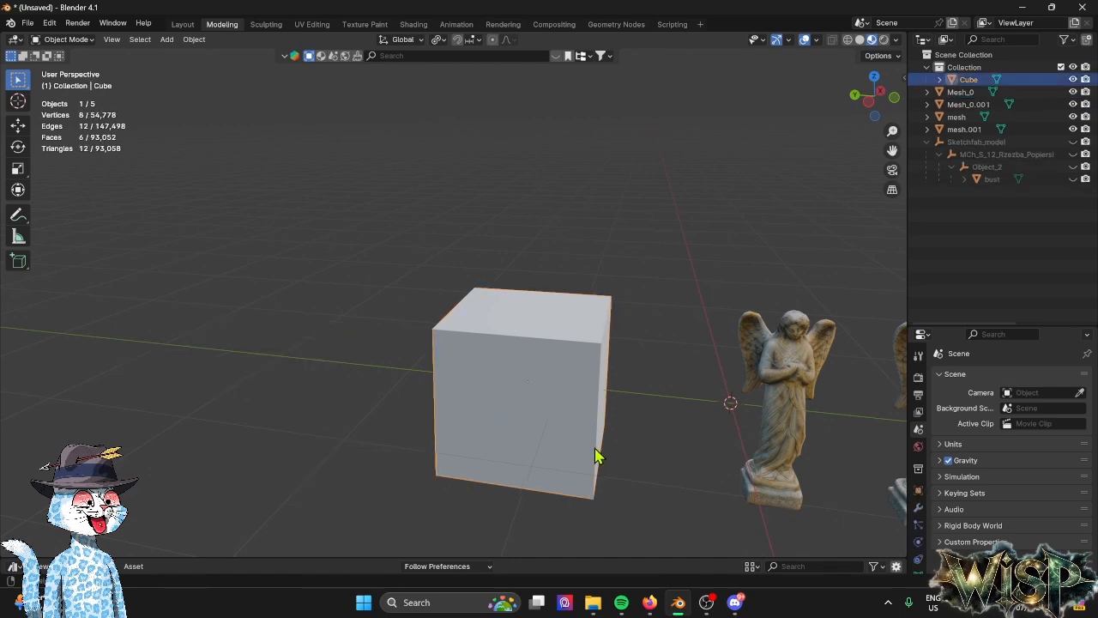
middle_click_drag(598, 457, 593, 455)
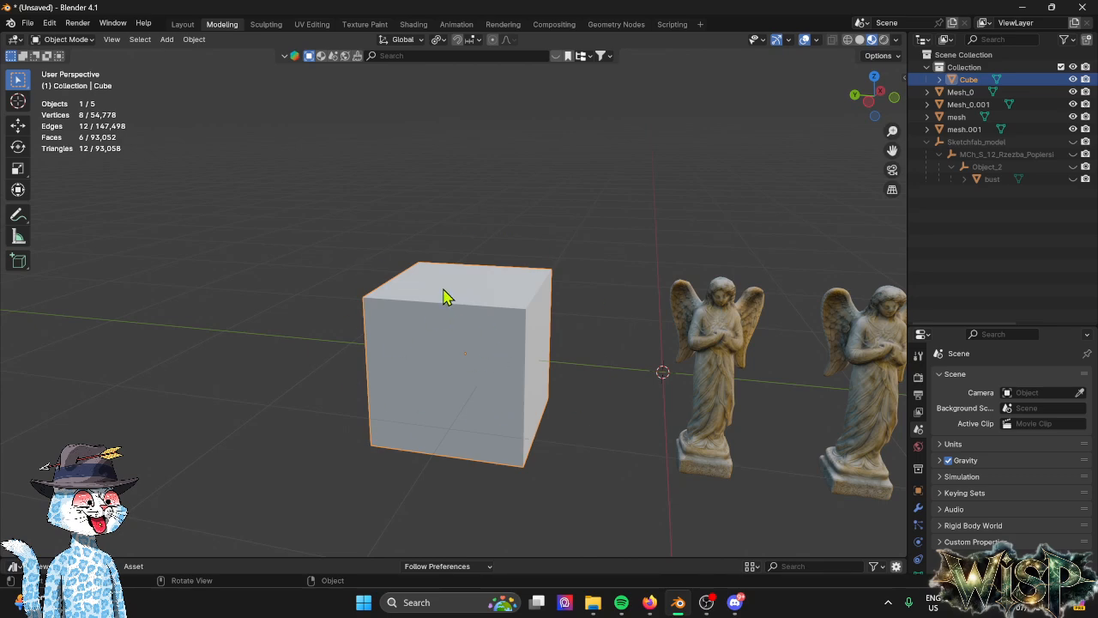
key("x")
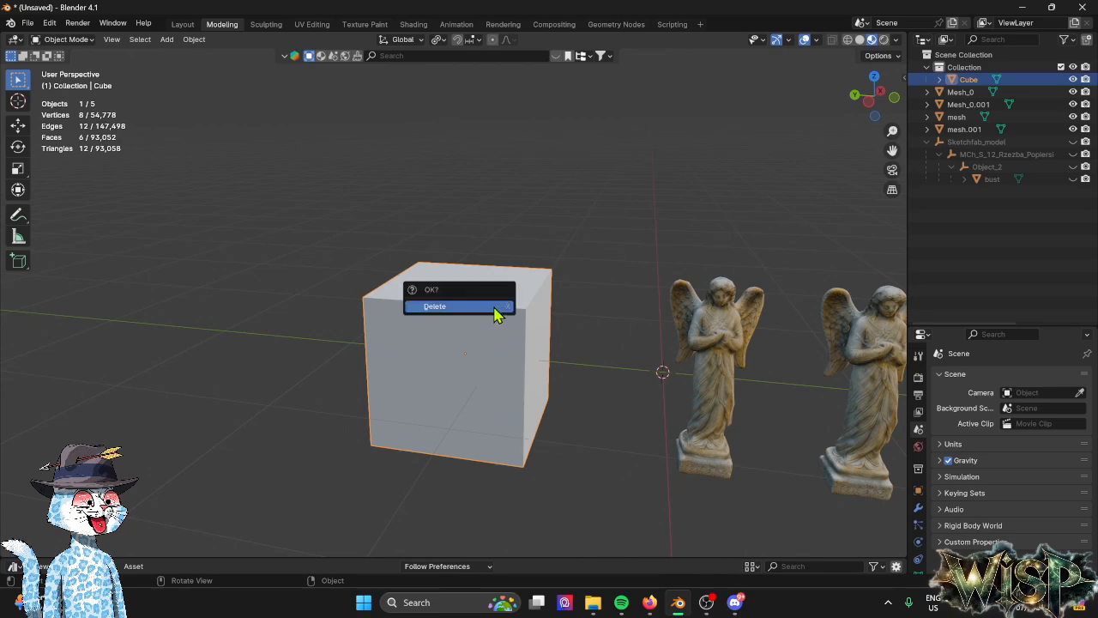
left_click(494, 308)
Select the two angel statues one after the other to read their mesh statistics, and clear the selection.
middle_click_drag(569, 342, 463, 335, "shift")
left_click(463, 337)
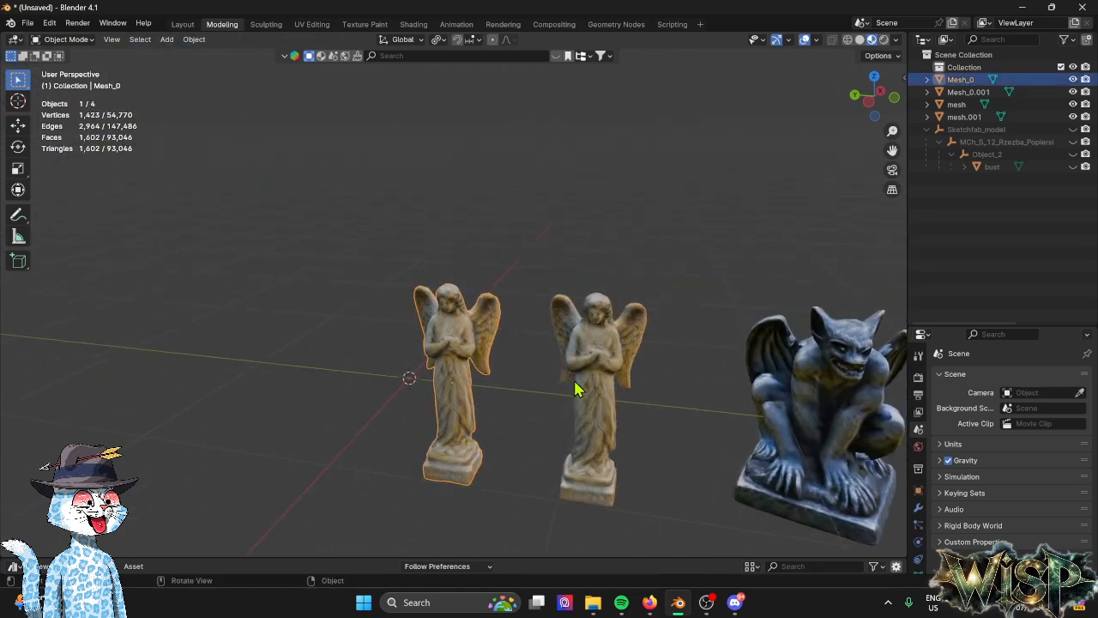
left_click(605, 376)
middle_click_drag(605, 376, 566, 316, "shift")
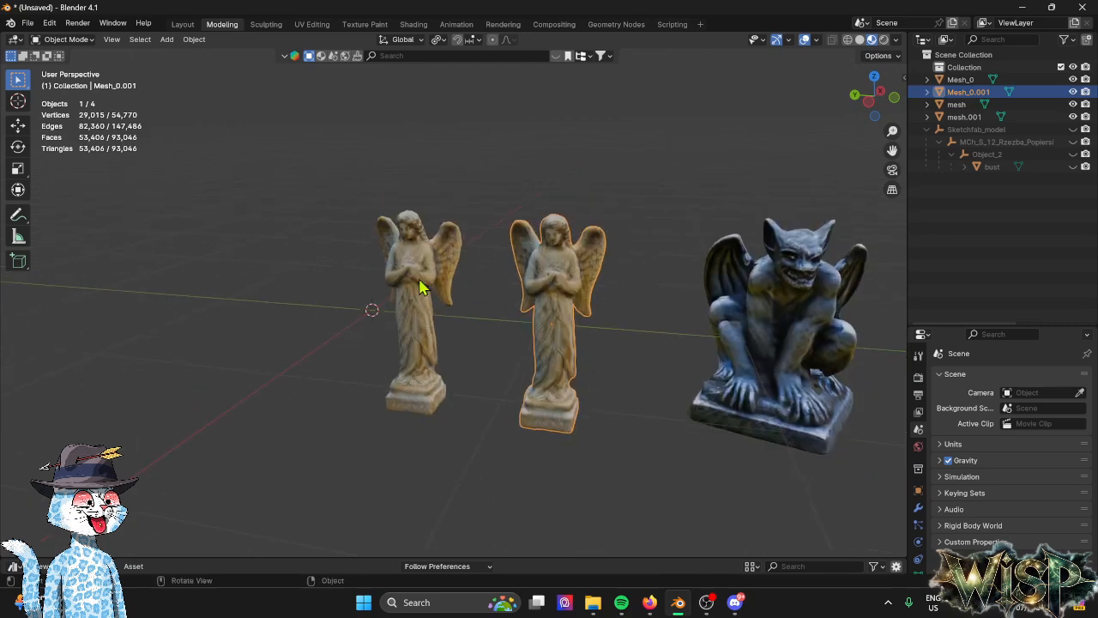
left_click(478, 207)
Inspect both angels up close, checking the statistics of the one nearest the gargoyles and those of the other angel.
scroll(486, 218, "up", 10)
scroll(490, 229, "down", 17)
scroll(492, 333, "up", 10)
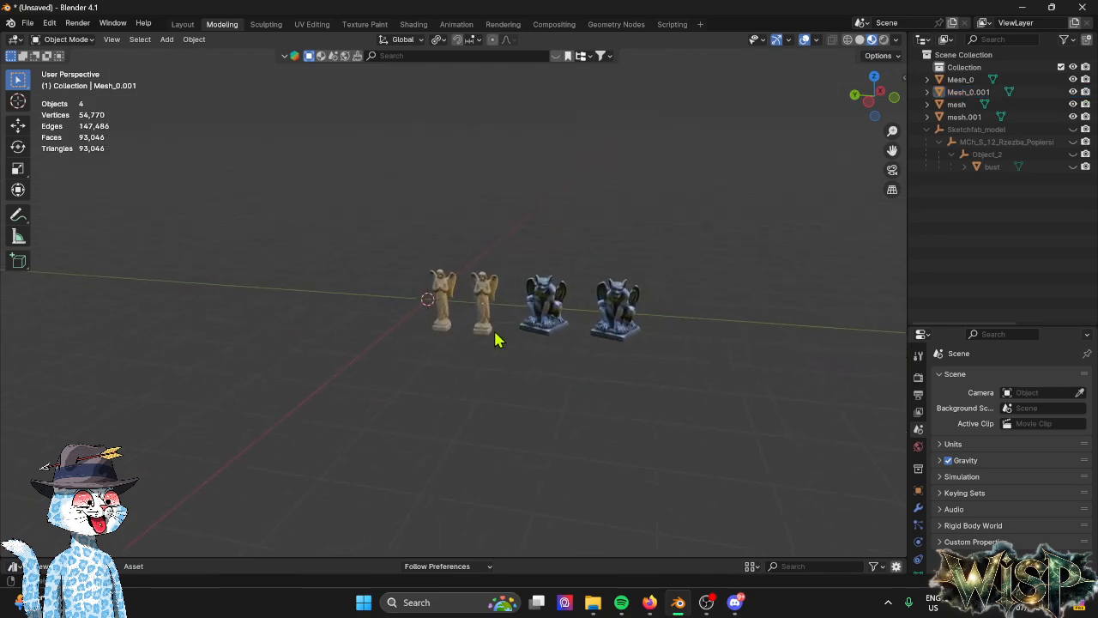
scroll(493, 318, "down", 3)
scroll(492, 319, "up", 3)
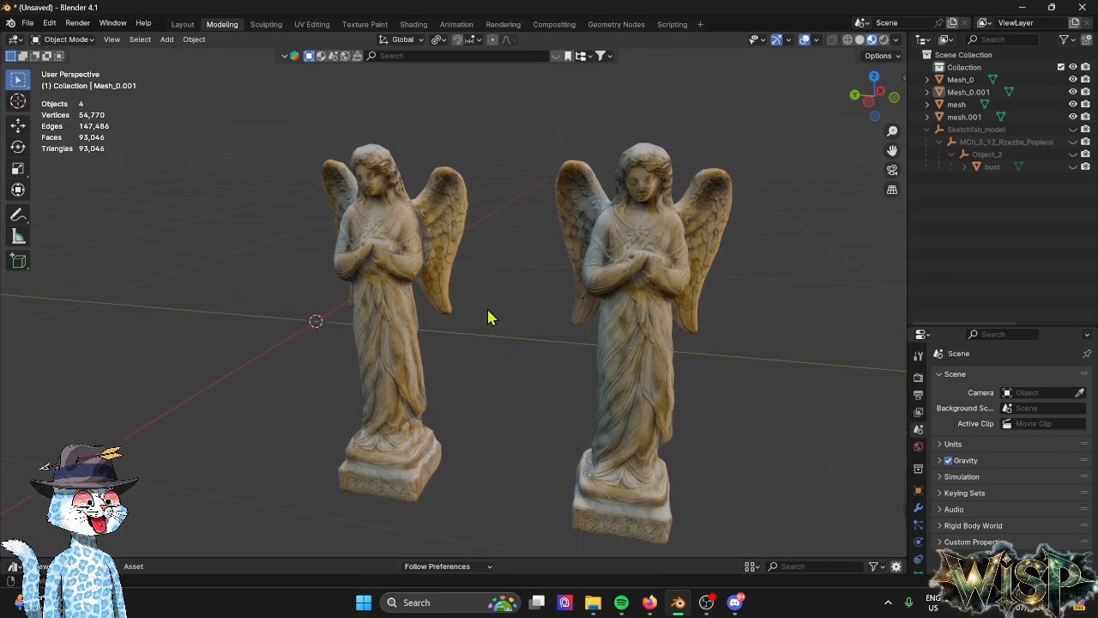
middle_click_drag(513, 313, 509, 307, "shift")
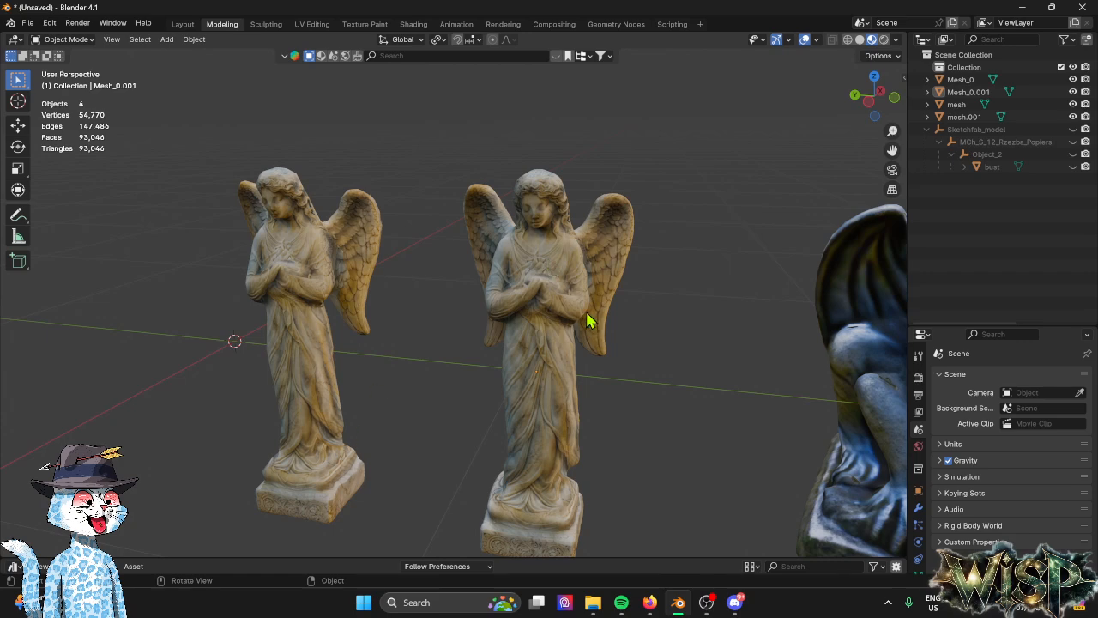
left_click(558, 302)
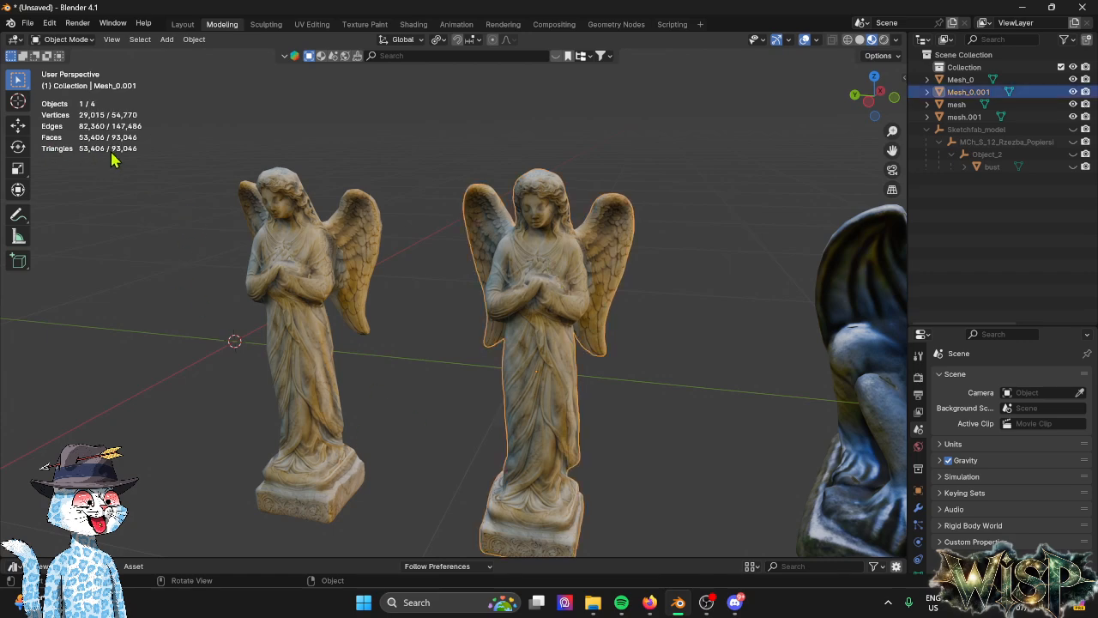
left_click(327, 243)
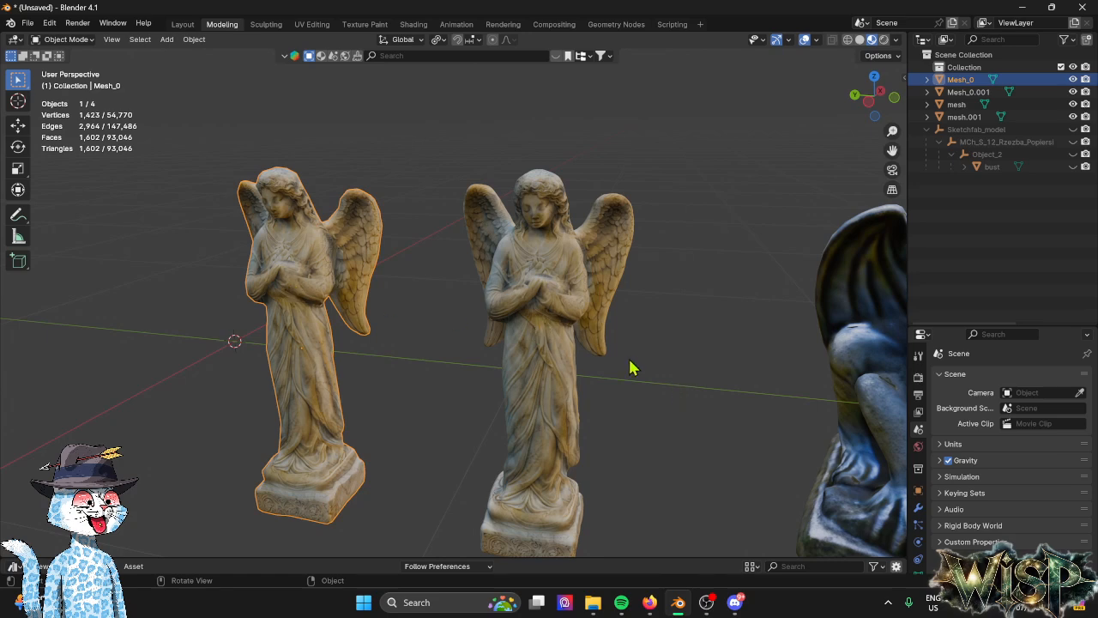
Select the angel nearest the gargoyles alone, clear the selection, and select both angel statues together.
left_click_drag(580, 115, 461, 477)
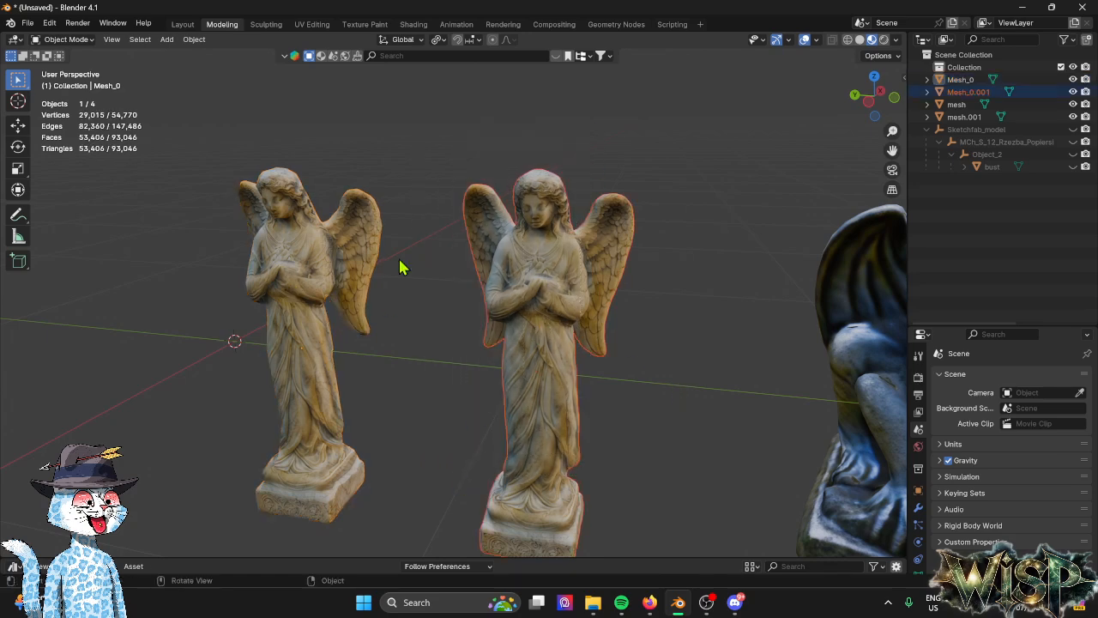
left_click_drag(170, 91, 395, 453)
left_click(431, 406)
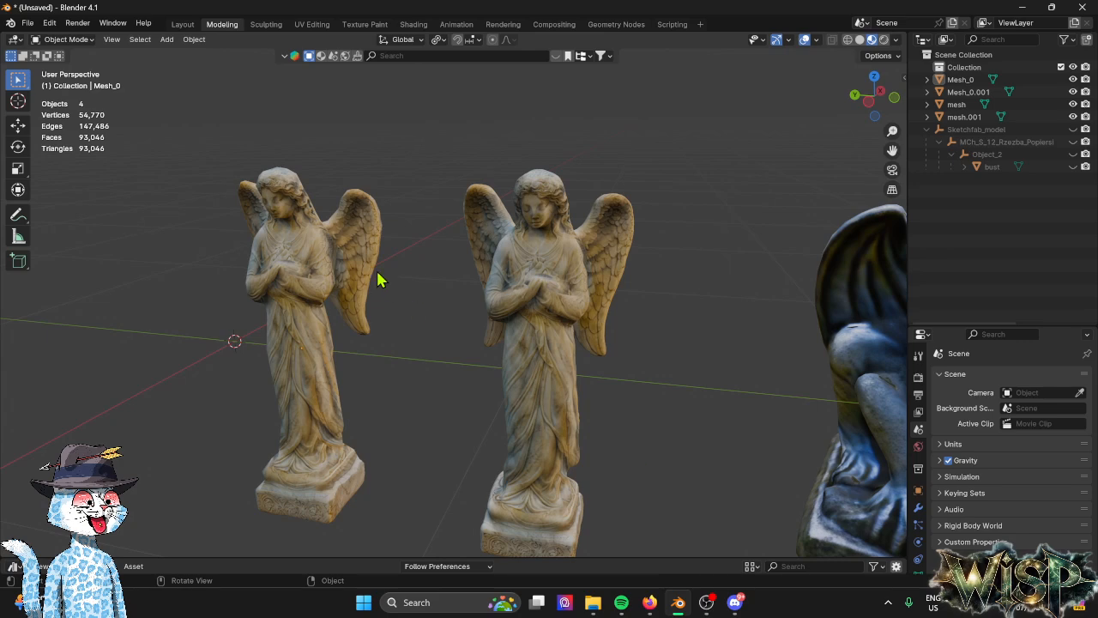
left_click_drag(209, 127, 653, 570)
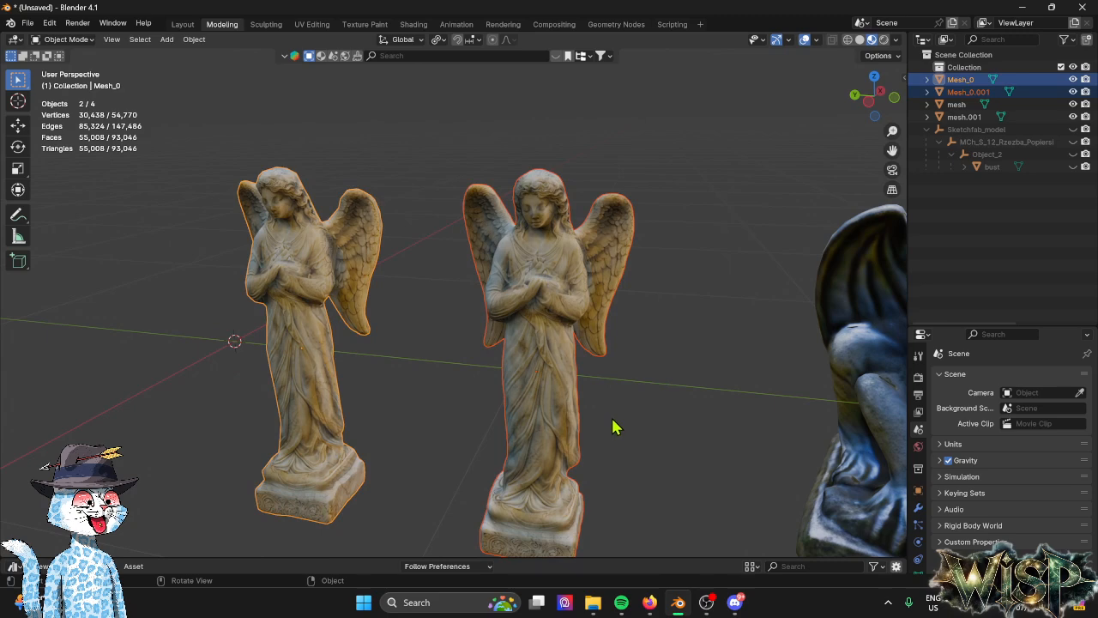
Switch to Meshy in Firefox, highlight the prompt "stone statue angel medieval", and turn the refined angel preview to face forward.
left_click(649, 602)
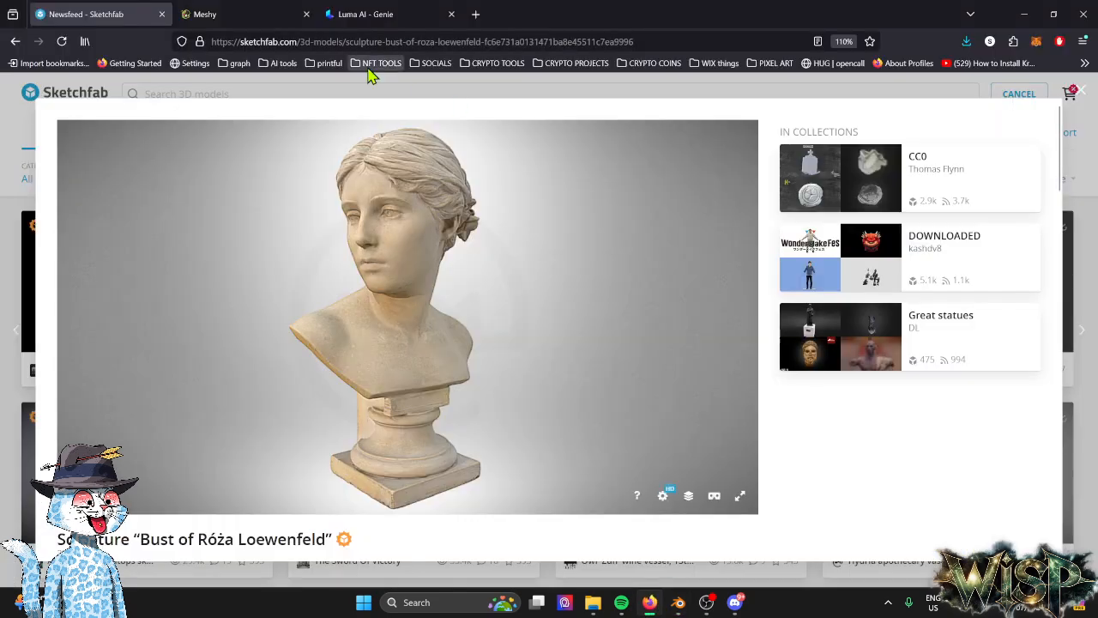
left_click(258, 17)
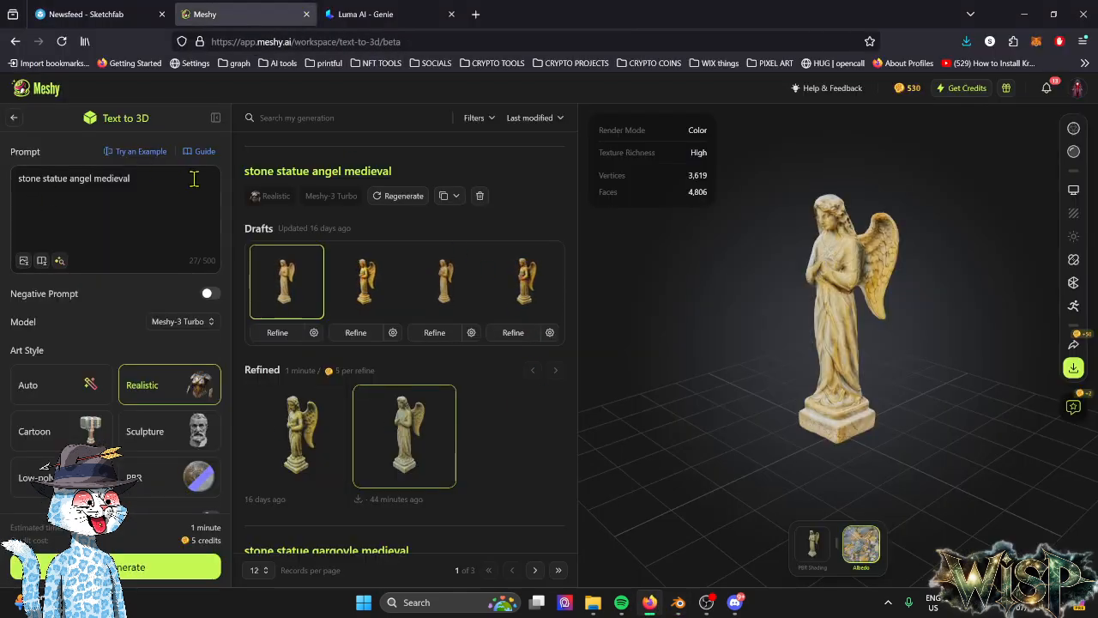
left_click_drag(194, 178, 2, 177)
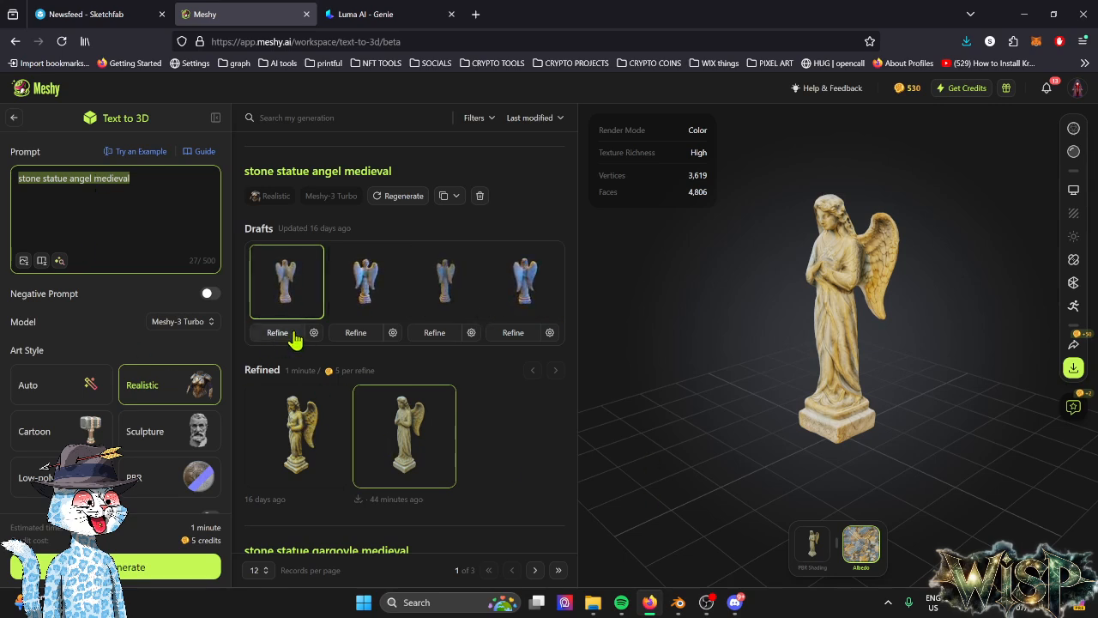
mouse_move(409, 432)
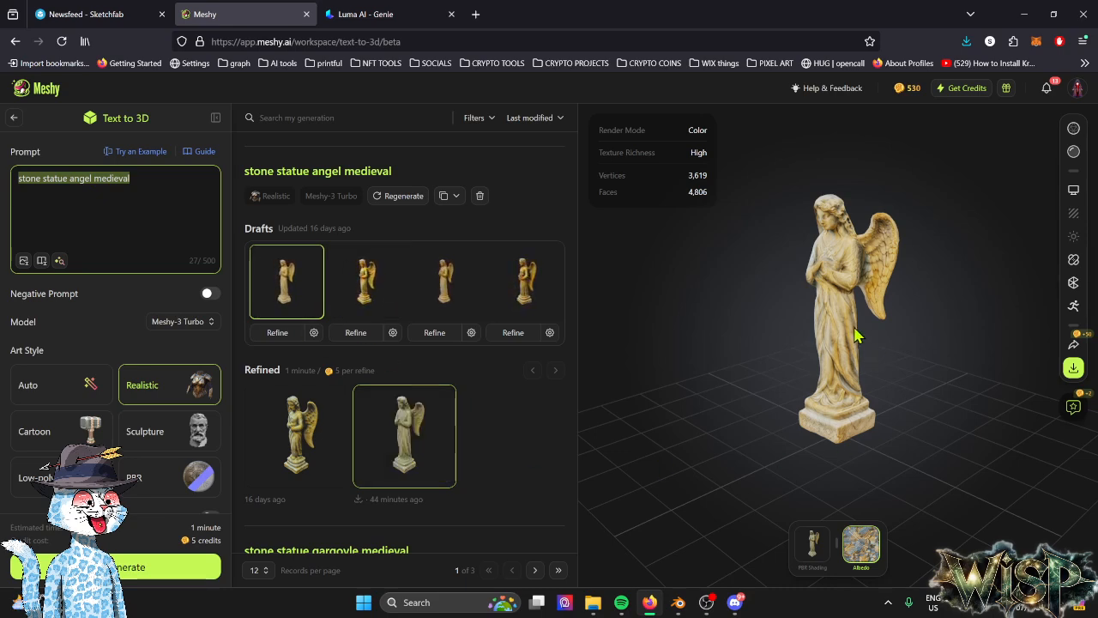
left_click_drag(856, 335, 657, 323)
Apply Triangle mode with Reduce Polygons at 1 to the angel model, and open its download options.
left_click(1074, 283)
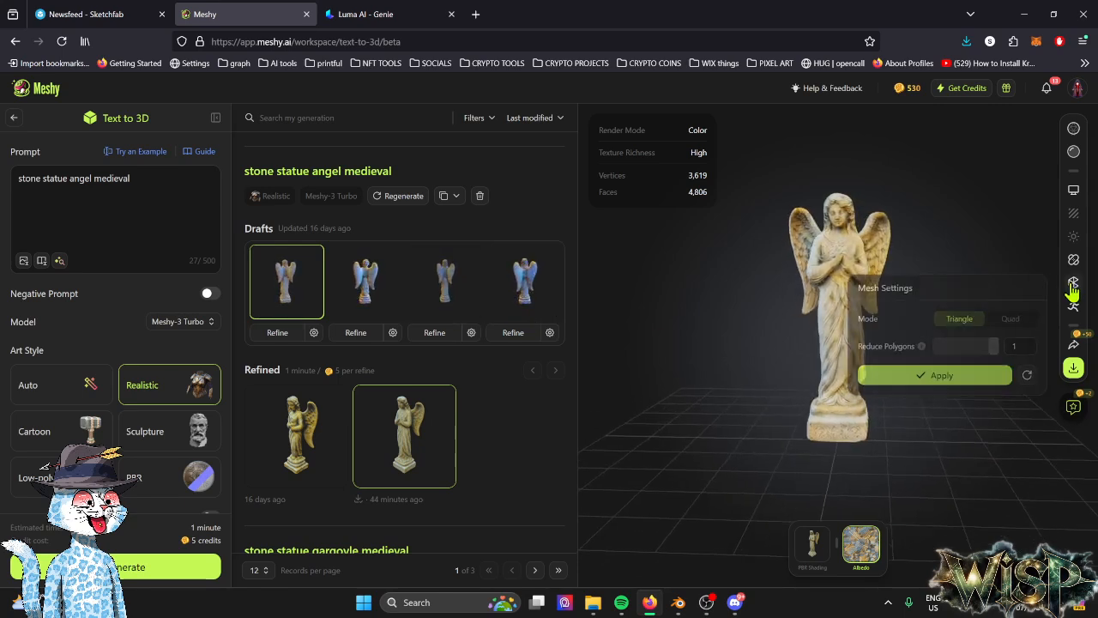
left_click(992, 378)
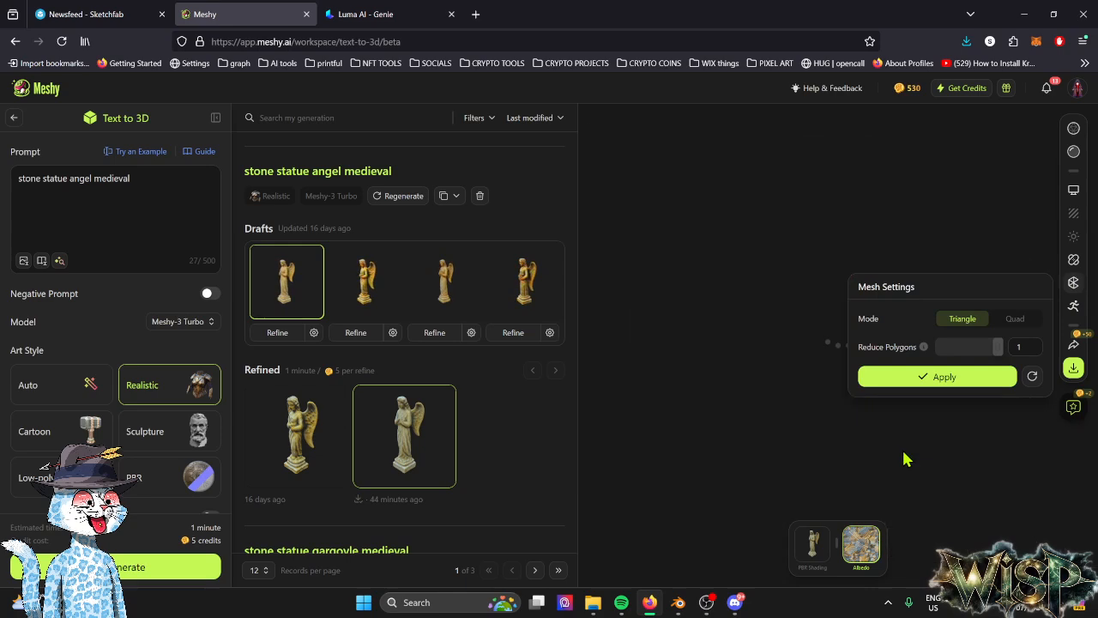
left_click_drag(893, 287, 1093, 391)
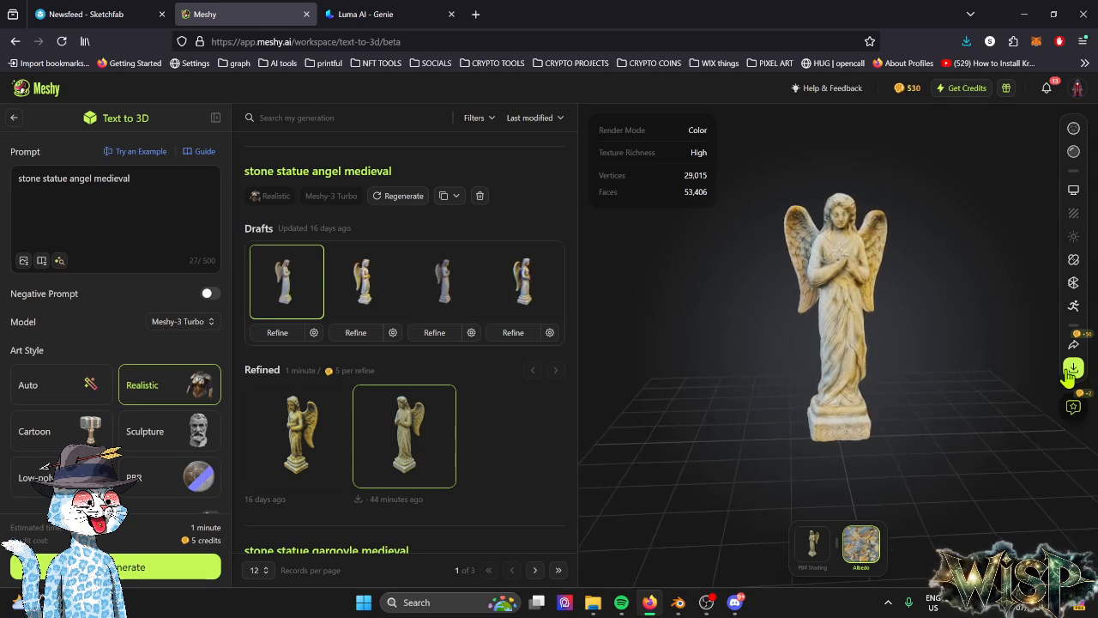
left_click(1074, 368)
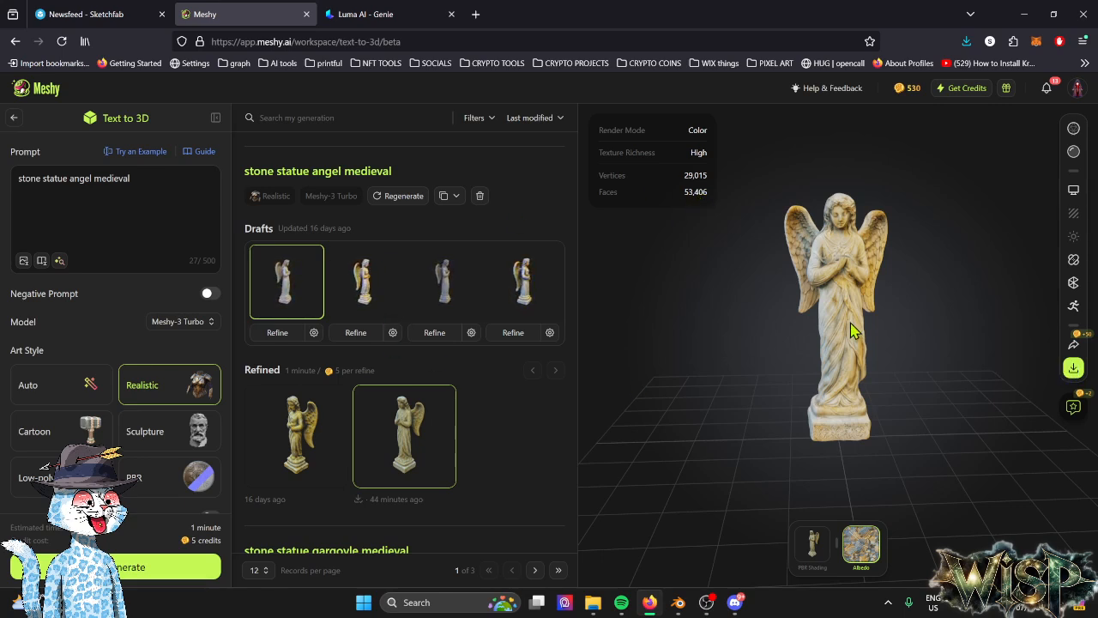
Set the angel model's Reduce Polygons to 0.01 and apply the mesh settings.
mouse_move(853, 331)
left_mouse_down()
mouse_move(833, 380)
mouse_move(831, 329)
left_mouse_up()
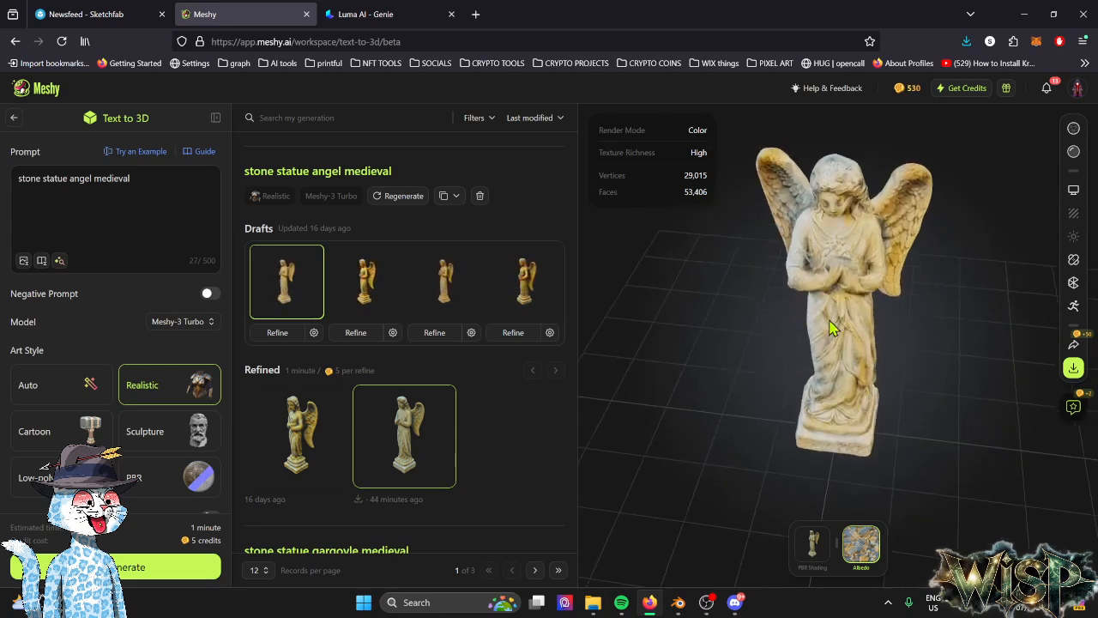
left_click(1074, 284)
left_click_drag(1002, 346, 942, 347)
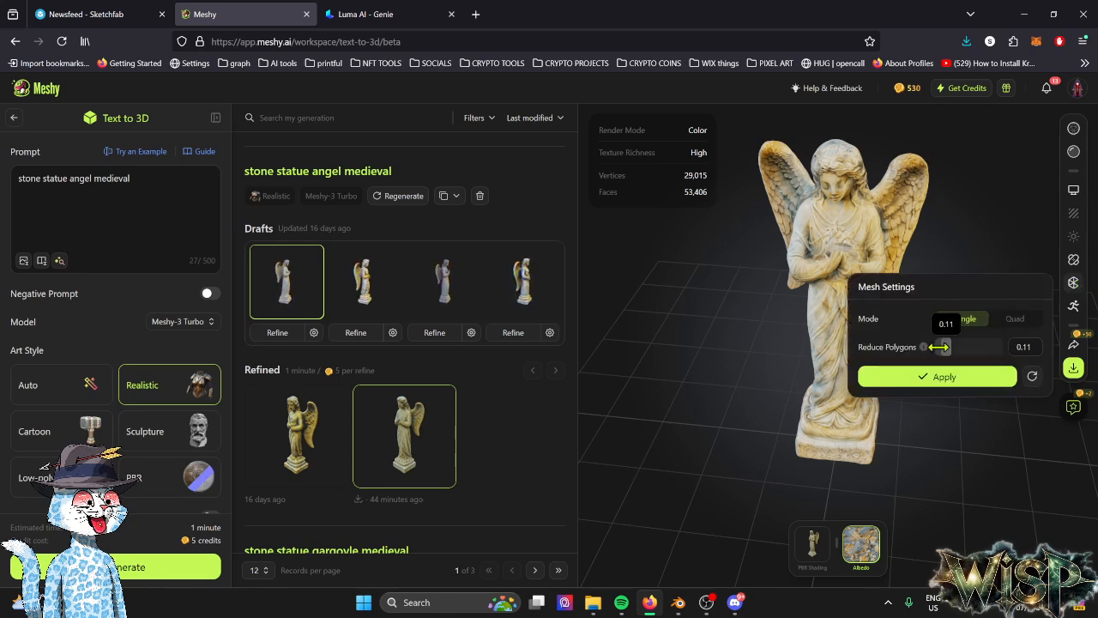
left_click(927, 376)
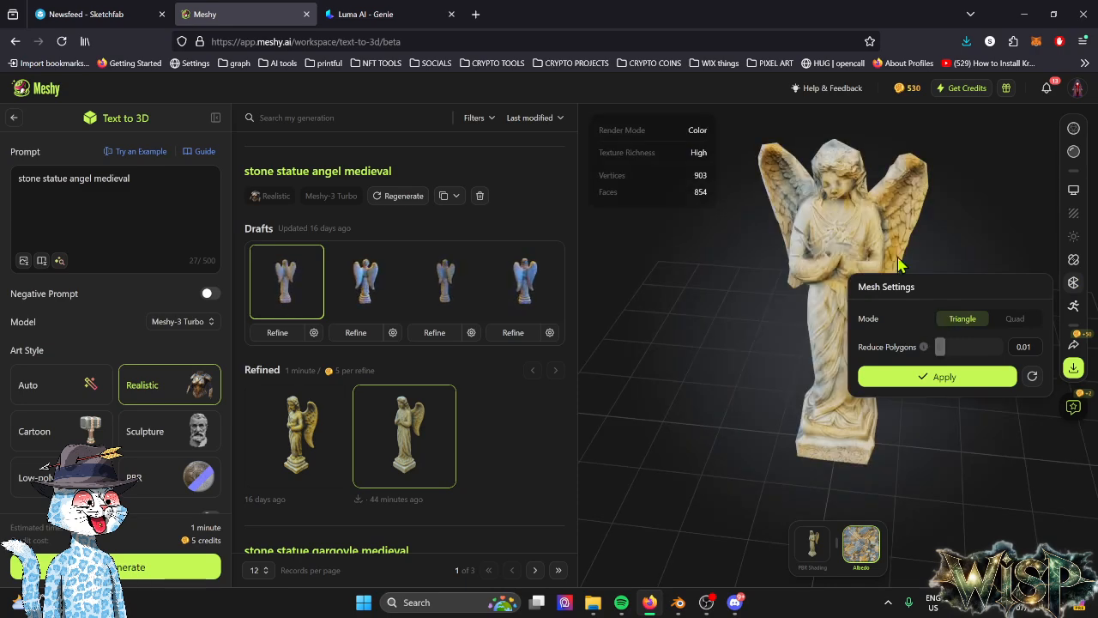
Apply Reduce Polygons at 0.11 to the angel model, inspect the statue from several angles, and reapply the same setting.
left_click_drag(940, 346, 944, 350)
left_click(939, 377)
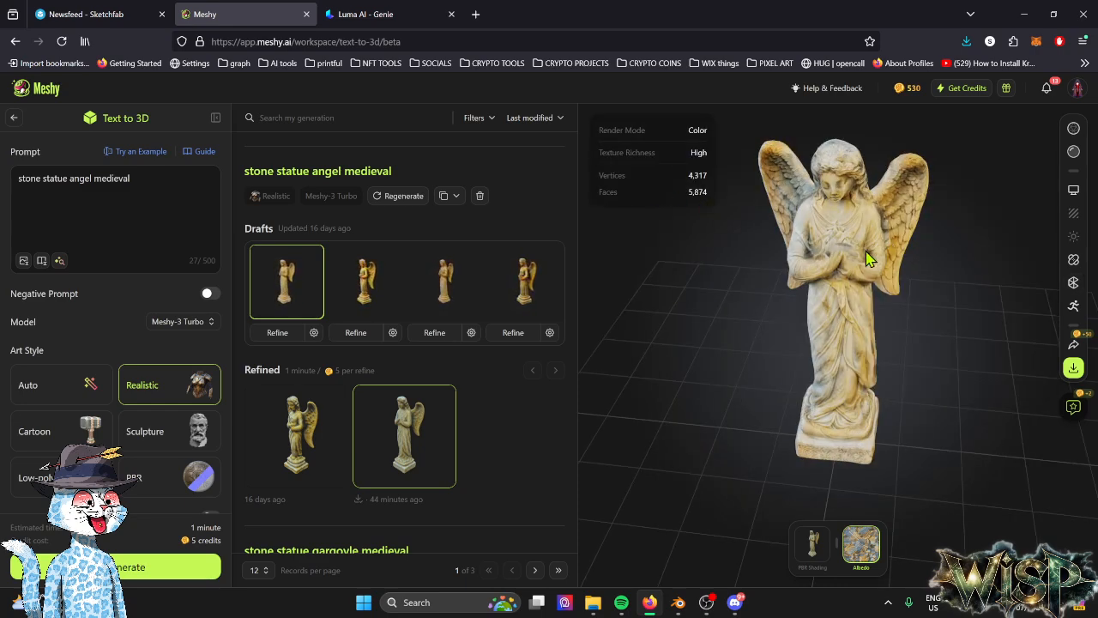
mouse_move(859, 248)
left_mouse_down()
mouse_move(869, 224)
mouse_move(869, 279)
mouse_move(873, 237)
left_mouse_up()
right_click_drag(873, 237, 871, 283)
left_click_drag(872, 298, 867, 225)
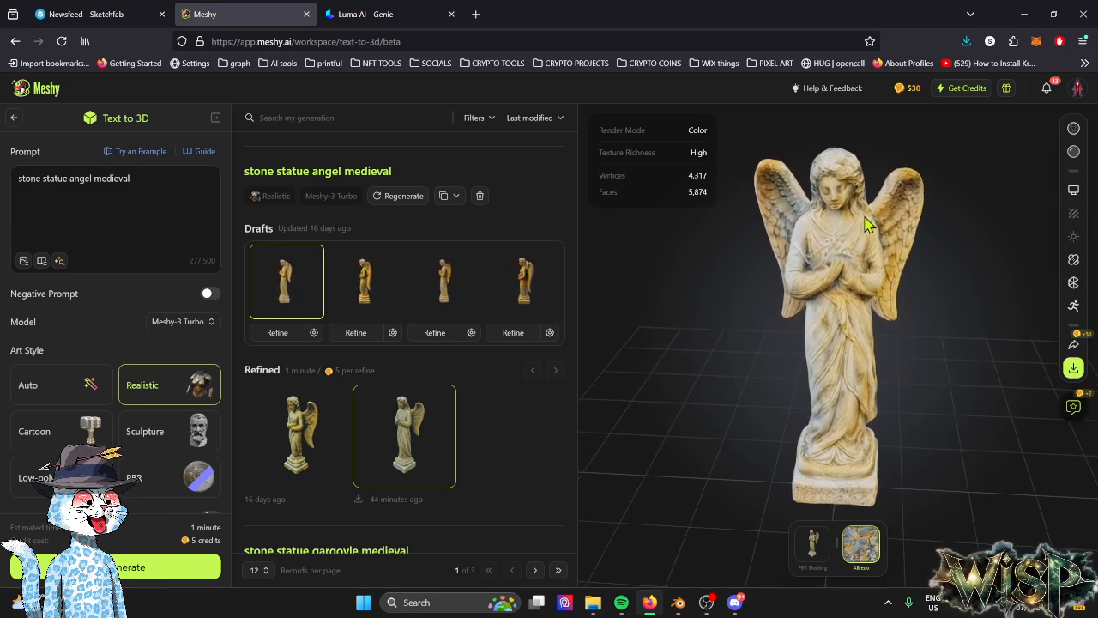
left_click(1073, 284)
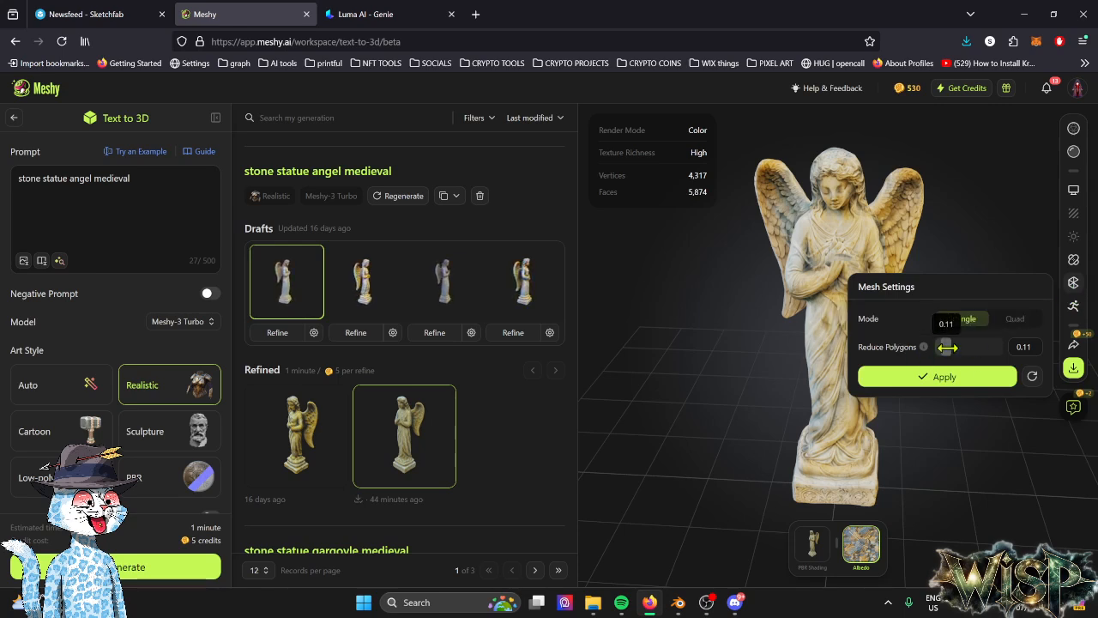
left_click(942, 376)
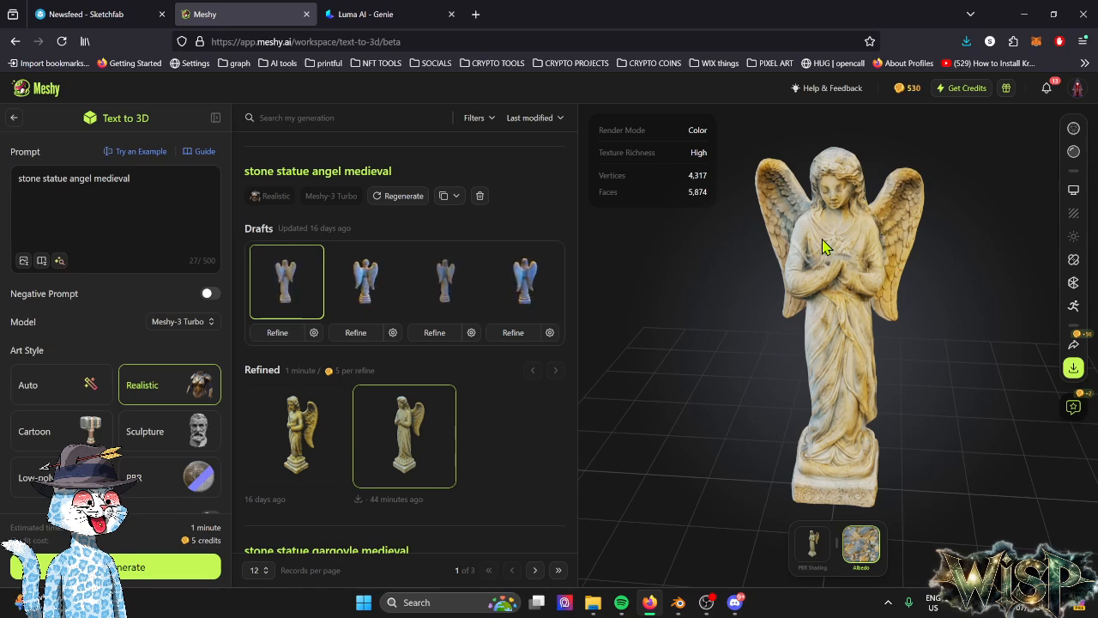
Switch back to Blender and select only the angel statue nearest the gargoyles.
left_click(678, 603)
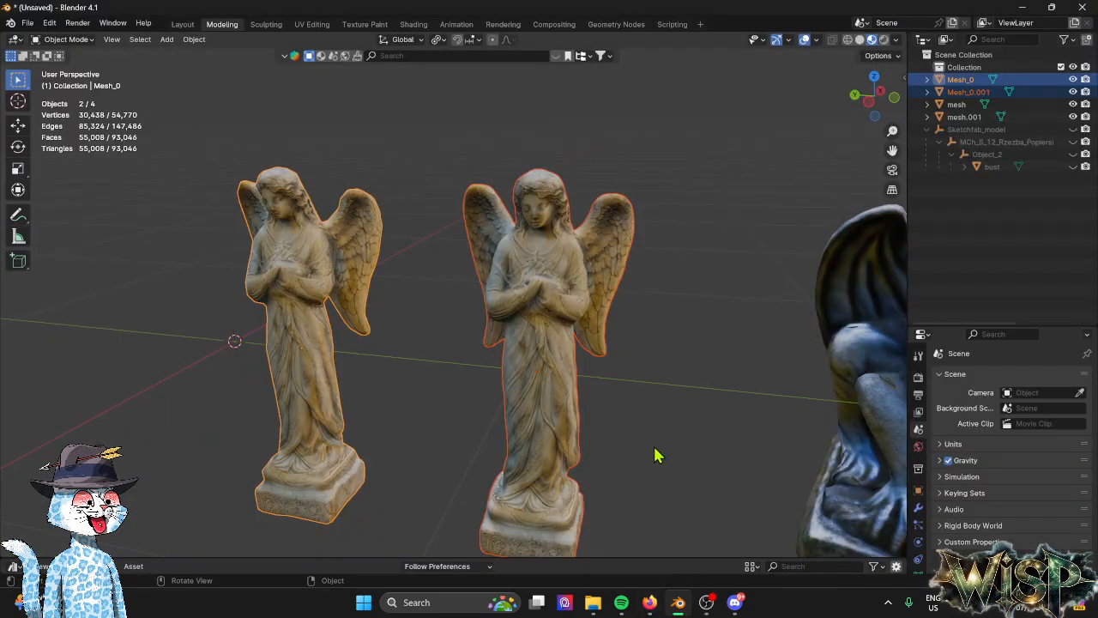
left_click(537, 245)
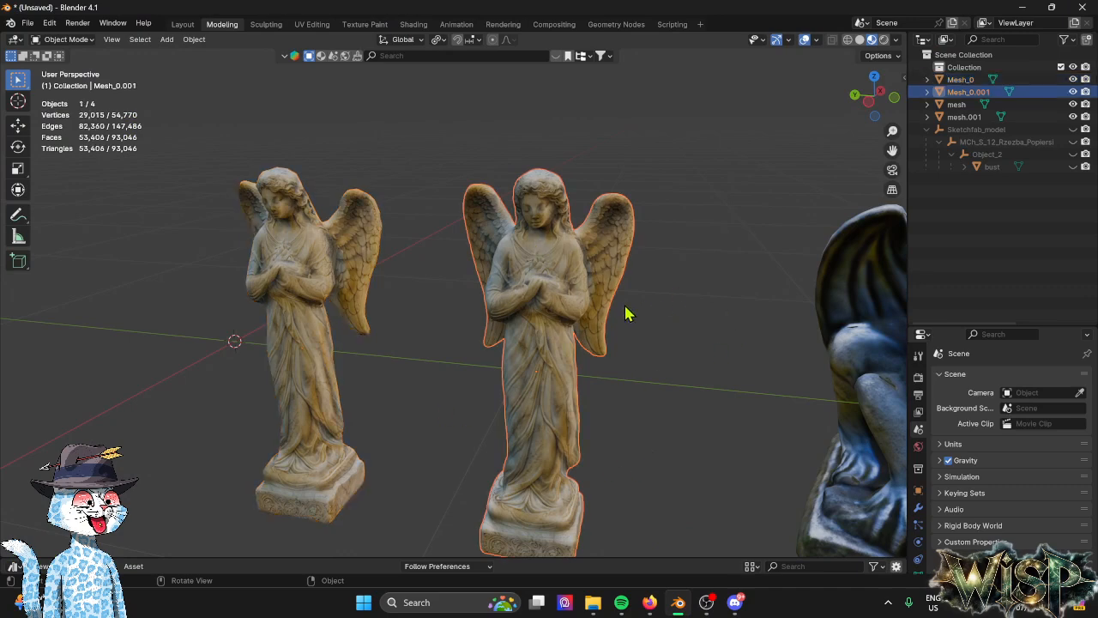
Select both angel statues and delete them from the scene.
scroll(622, 313, "down", 8)
scroll(436, 296, "up", 8)
left_click(292, 267)
left_click_drag(230, 146, 525, 496)
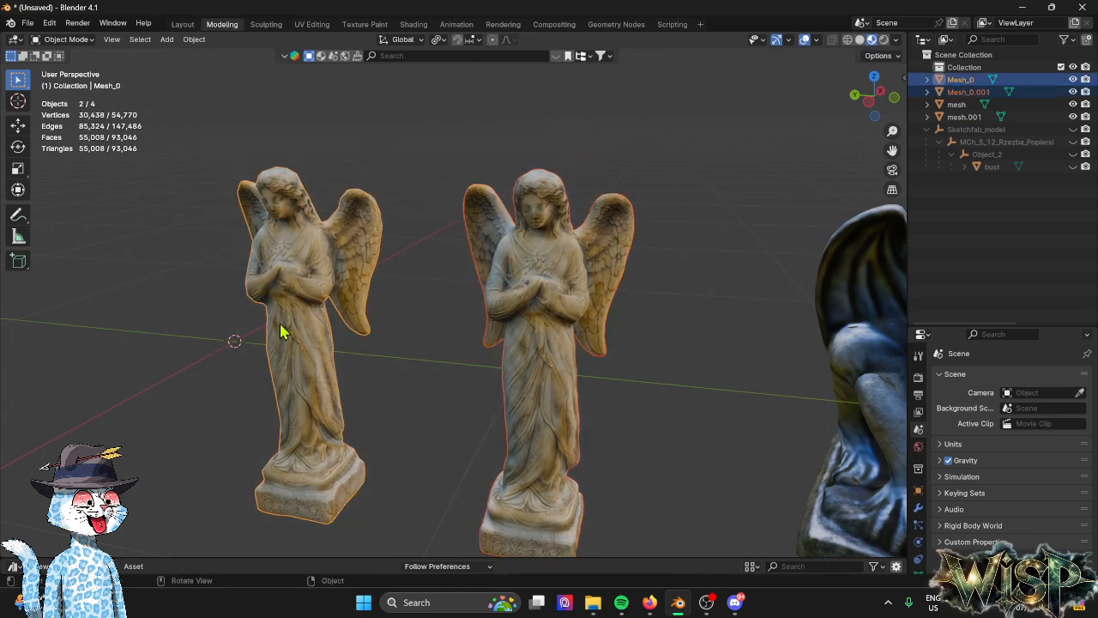
key("x")
left_click(386, 256)
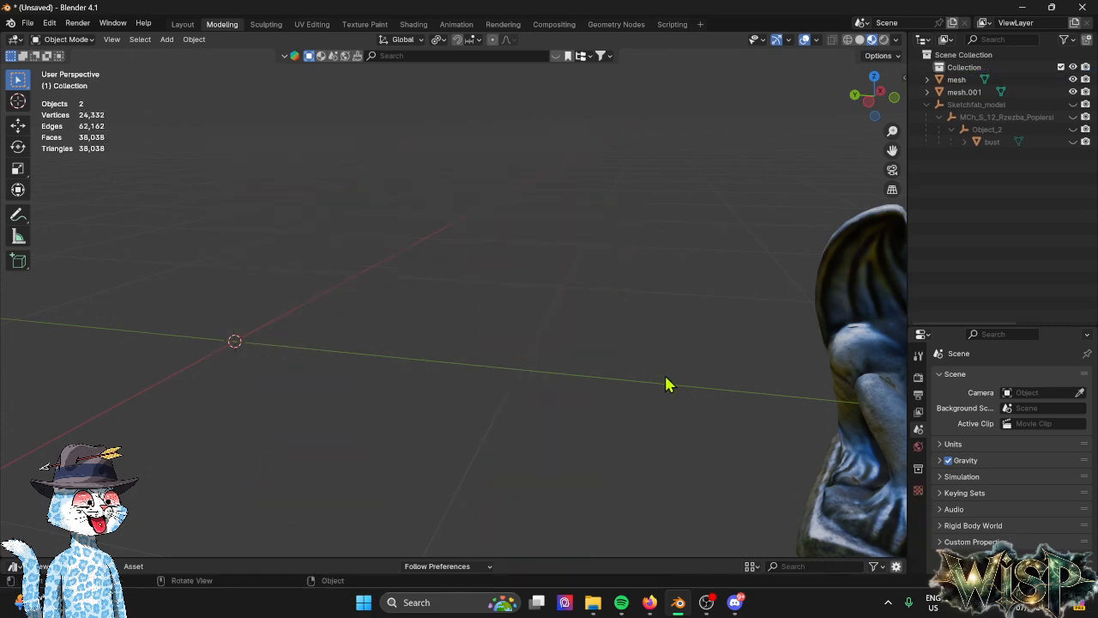
Frame the two gargoyle statues and select each in turn to compare their vertex, face and triangle statistics.
scroll(588, 347, "down", 4)
scroll(587, 348, "up", 2)
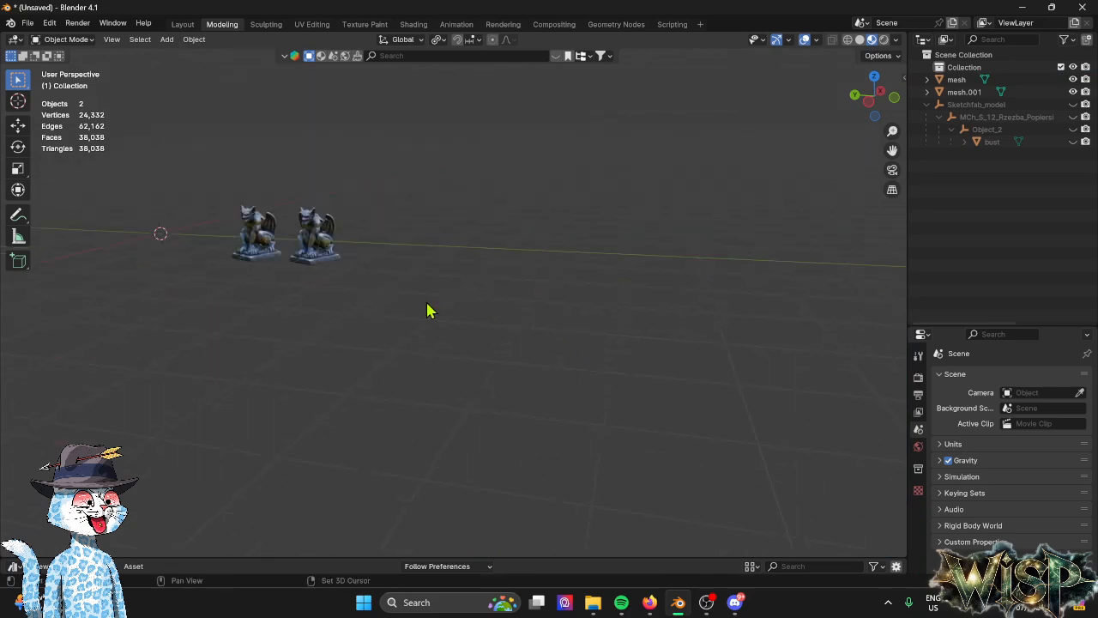
middle_click_drag(427, 304, 482, 310, "shift")
middle_click_drag(605, 348, 584, 413, "alt")
mouse_move(592, 350)
middle_mouse_down("shift")
mouse_move(512, 413)
mouse_move(580, 346)
mouse_move(585, 356)
middle_mouse_up("shift")
scroll(585, 356, "down", 5)
middle_click_drag(547, 517, 578, 338, "shift")
scroll(528, 347, "down", 4)
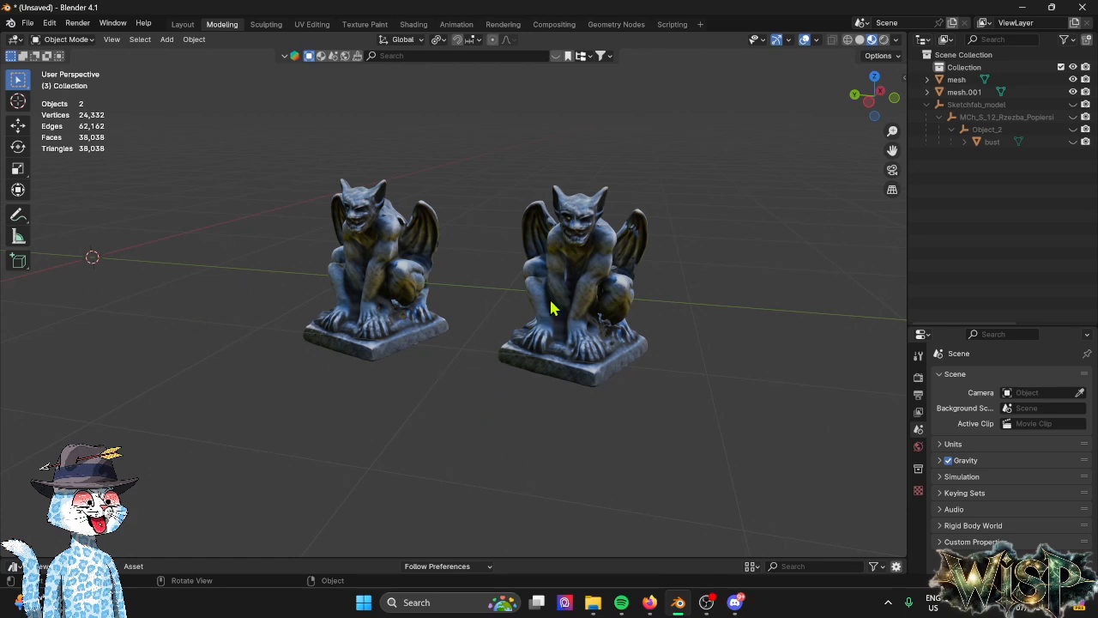
left_click(403, 268)
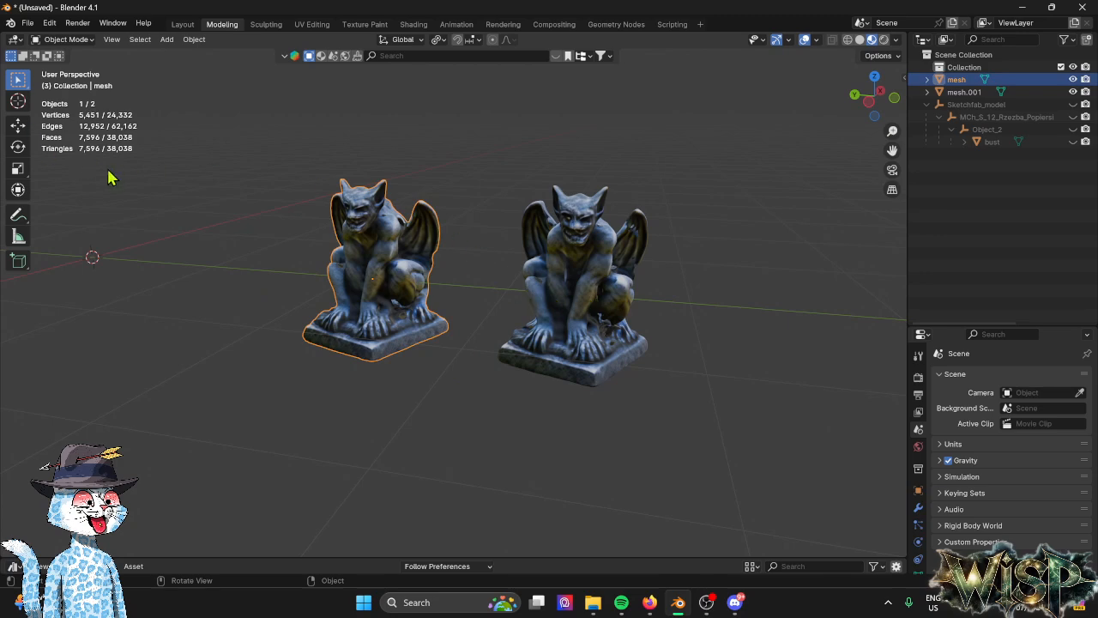
left_click(574, 302)
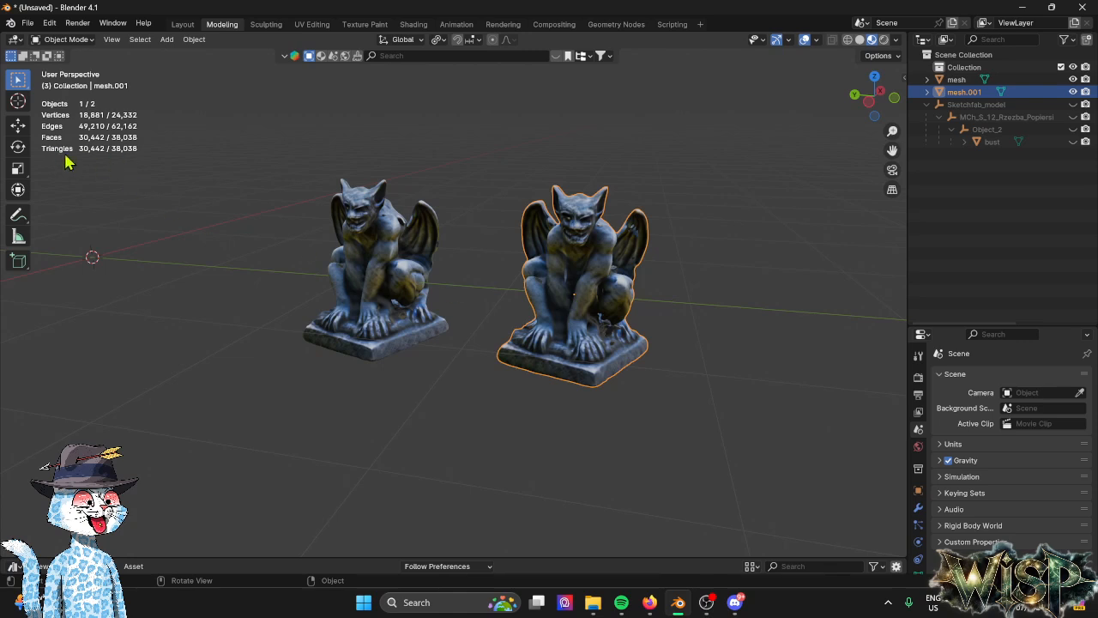
left_click(388, 263)
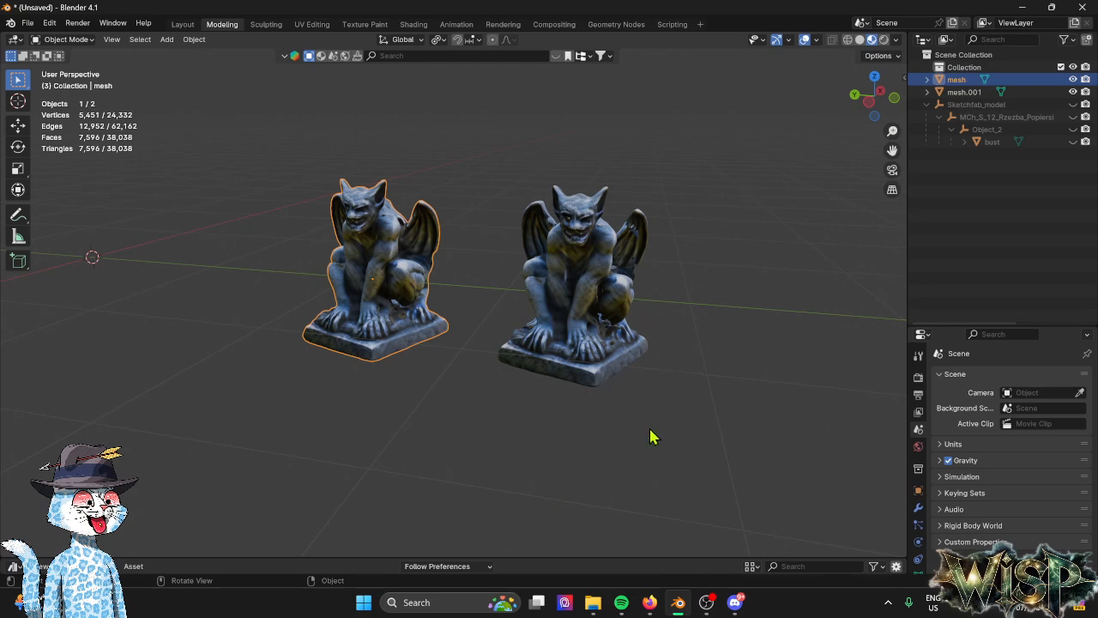
left_click(598, 273)
left_click(367, 260)
Switch to the Luma AI Genie page in the browser and examine the gargoyle model and its download options.
left_click(650, 603)
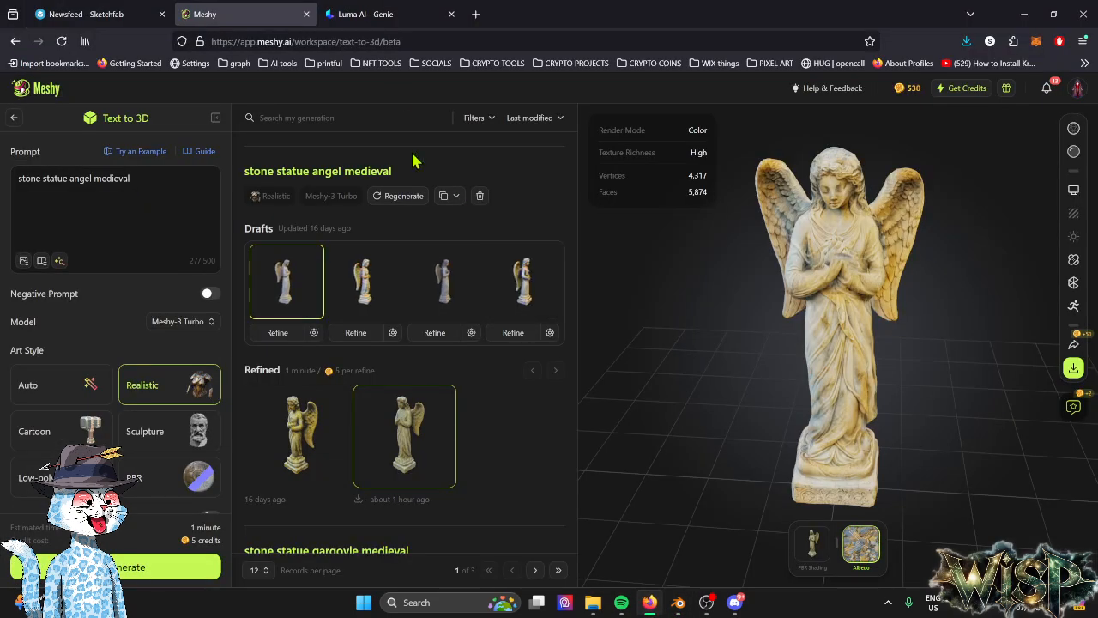
left_click(381, 13)
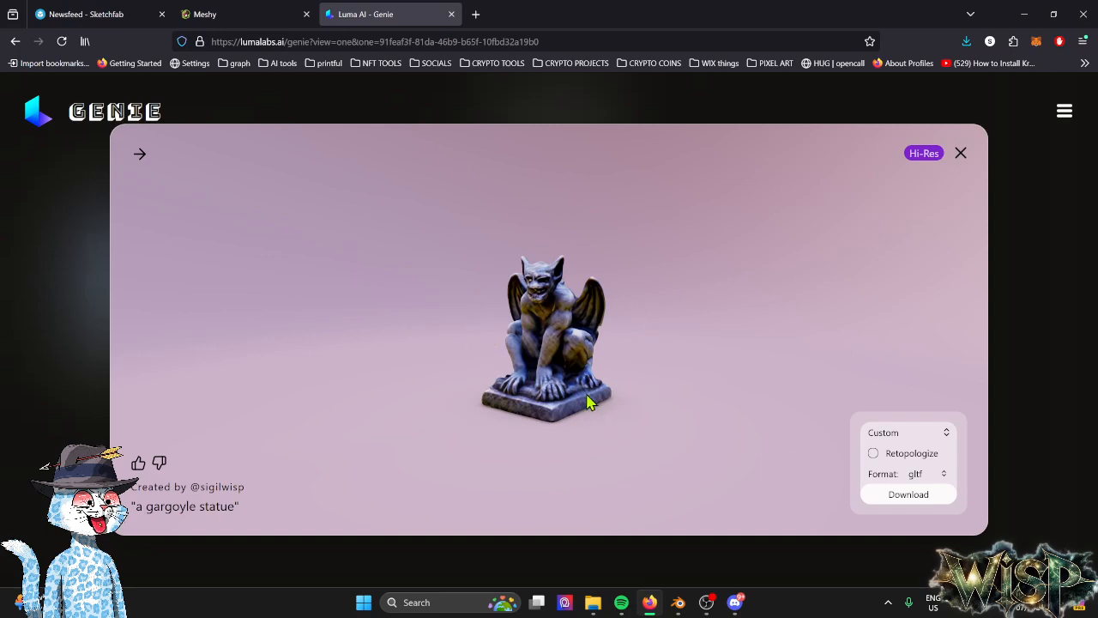
scroll(587, 403, "up", 4)
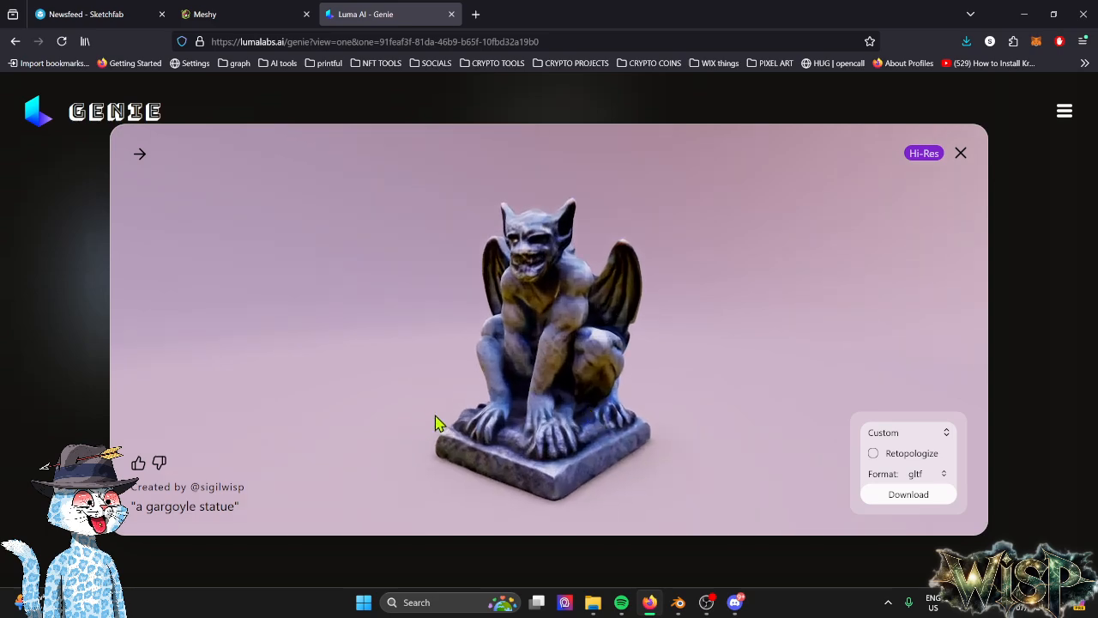
mouse_move(266, 519)
left_mouse_down()
mouse_move(43, 520)
mouse_move(284, 537)
mouse_move(287, 520)
mouse_move(275, 520)
left_mouse_up()
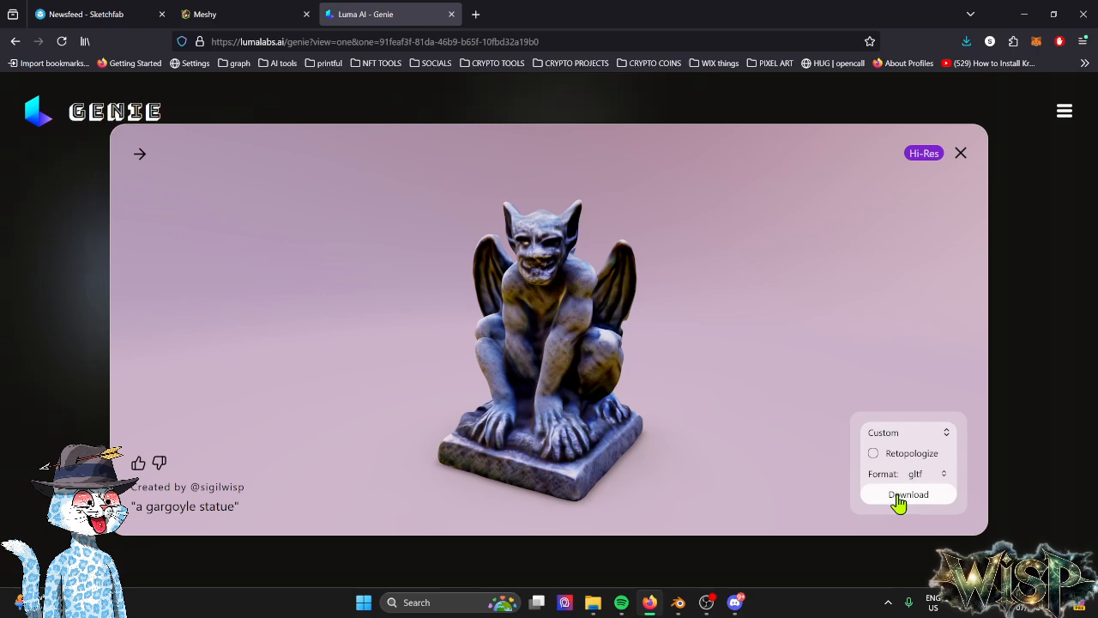
Switch to Blender, select the gargoyle farther from the 3D cursor to check its statistics, and return to the Genie page.
left_click(679, 602)
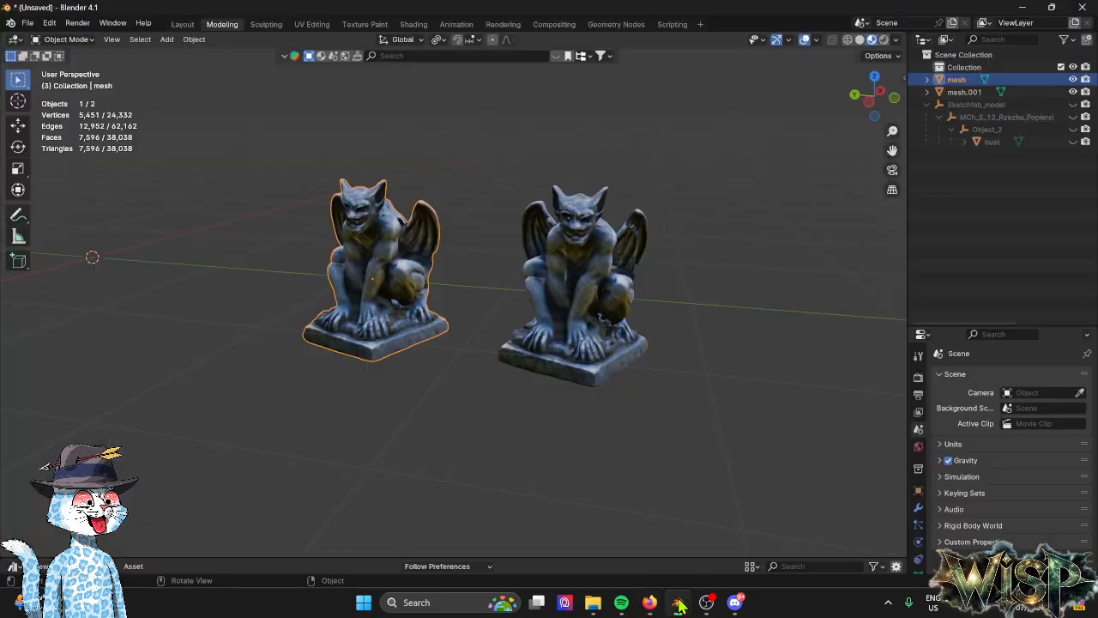
left_click(551, 302)
left_click(678, 602)
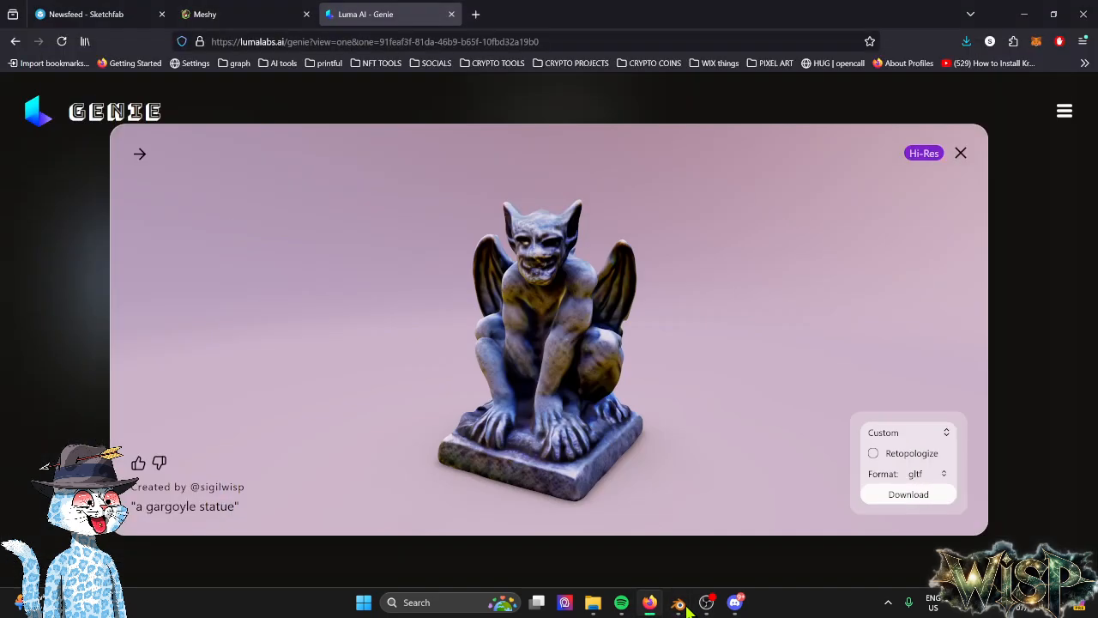
Enable Retopologize for the gargoyle download, try the high level, and set it to low.
left_click(874, 455)
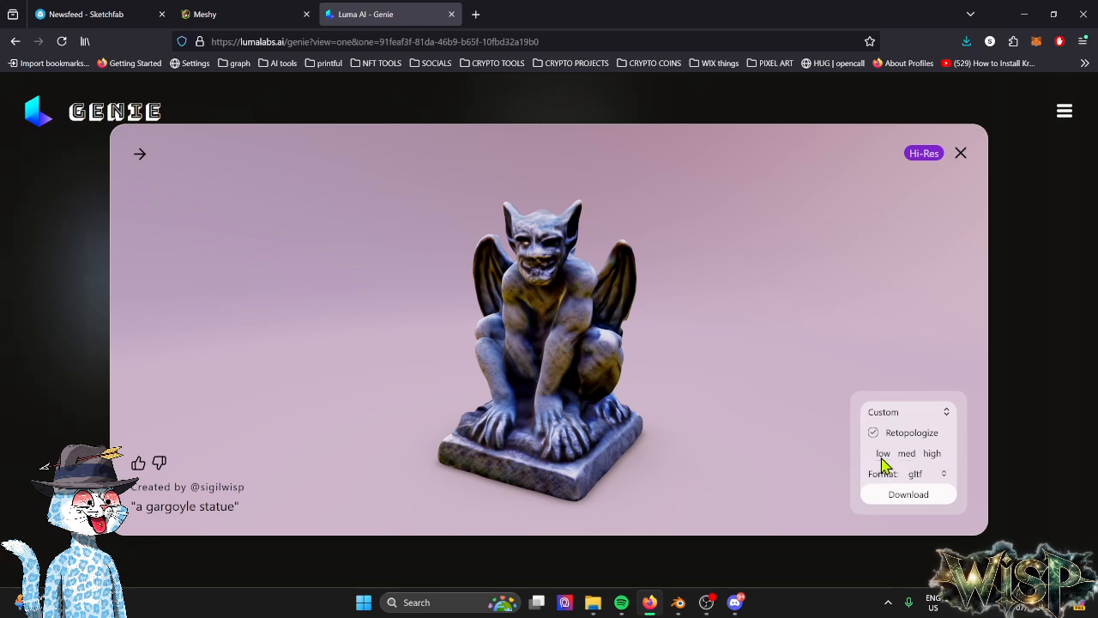
left_click(678, 603)
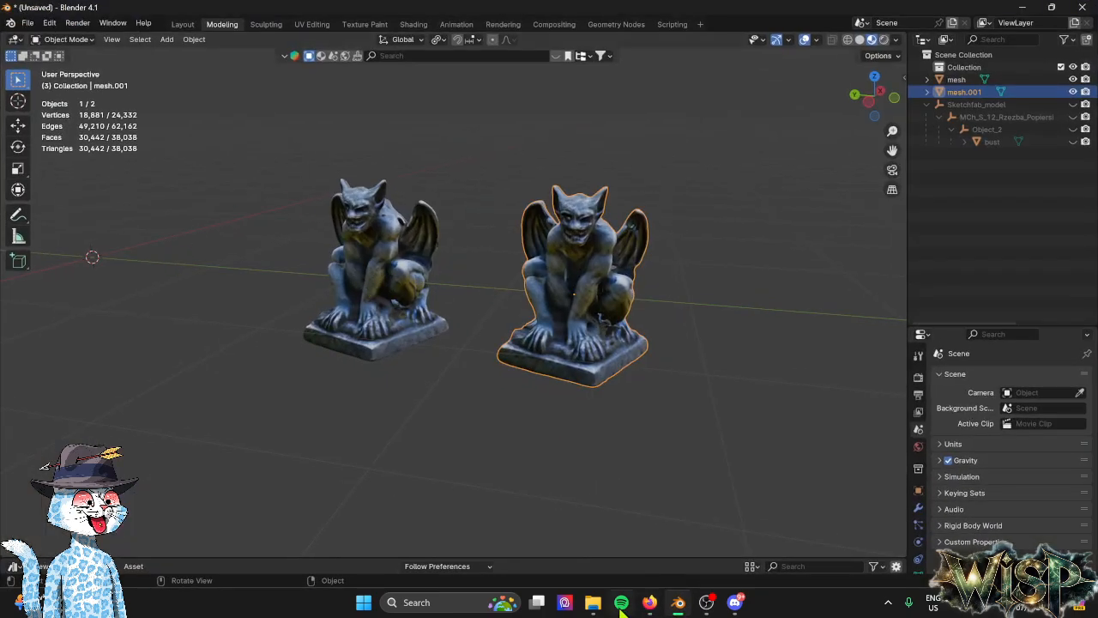
left_click(649, 602)
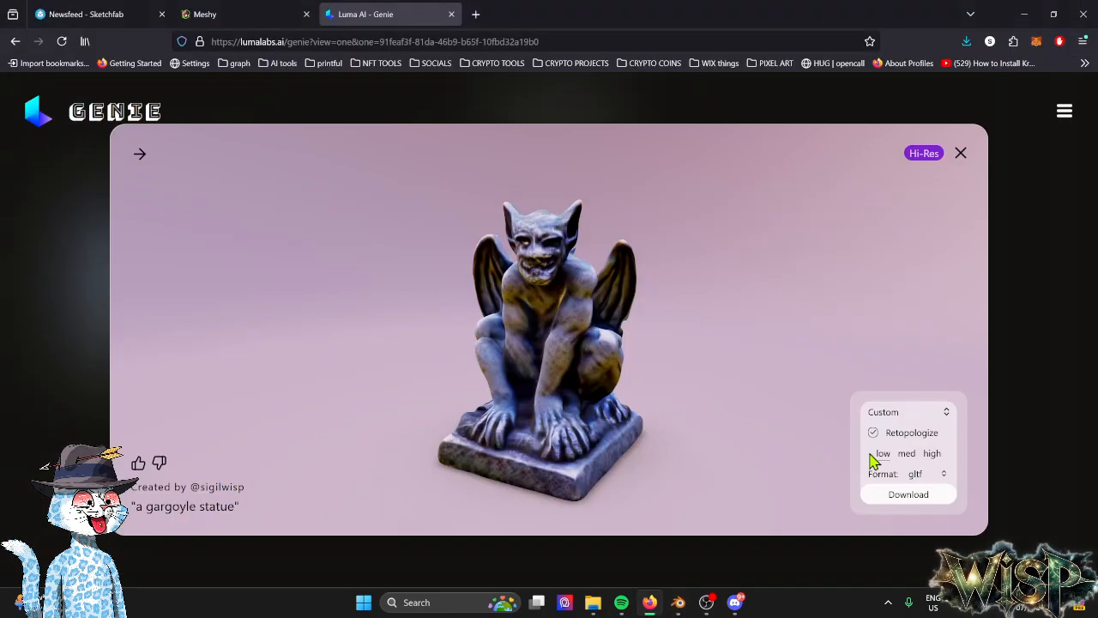
left_click(940, 455)
left_click(884, 455)
Switch back to Blender and delete both gargoyle statues.
left_click(678, 603)
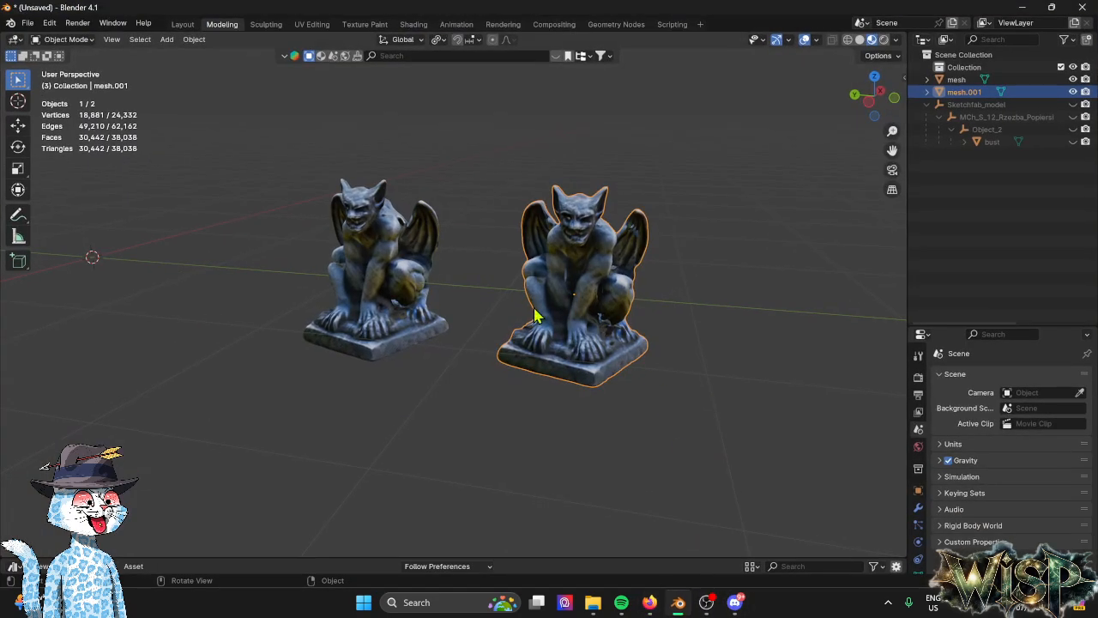
mouse_move(262, 139)
left_mouse_down()
mouse_move(623, 461)
mouse_move(739, 499)
left_mouse_up()
scroll(727, 504, "down", 10)
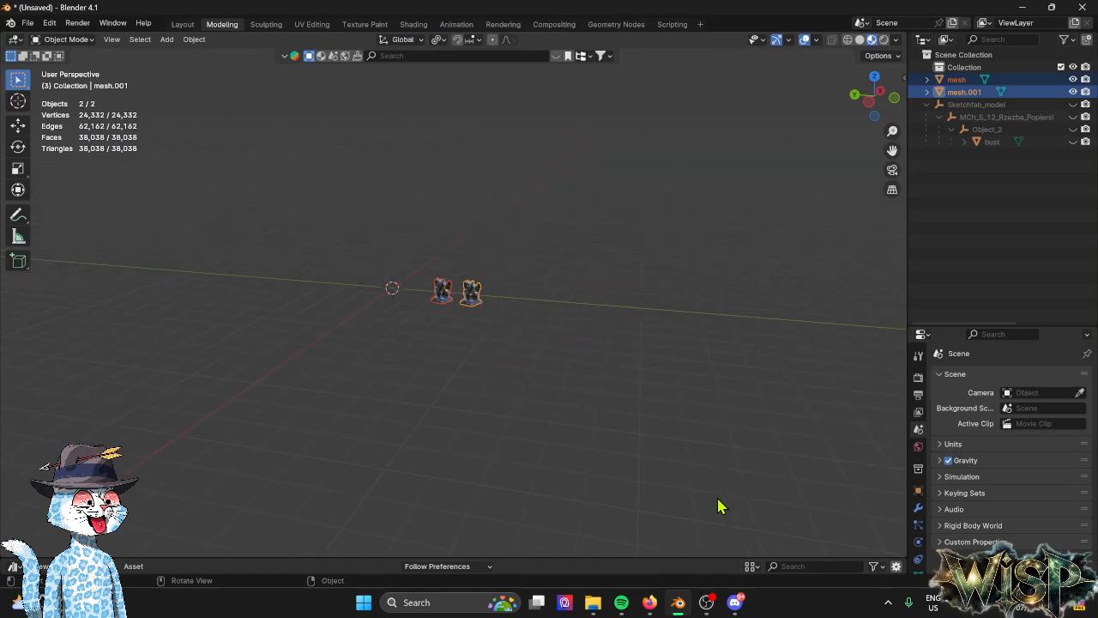
key("x")
left_click(716, 501)
Unhide the bust object, frame it in the viewport, view it from several angles, and select it.
middle_click_drag(713, 503, 640, 461)
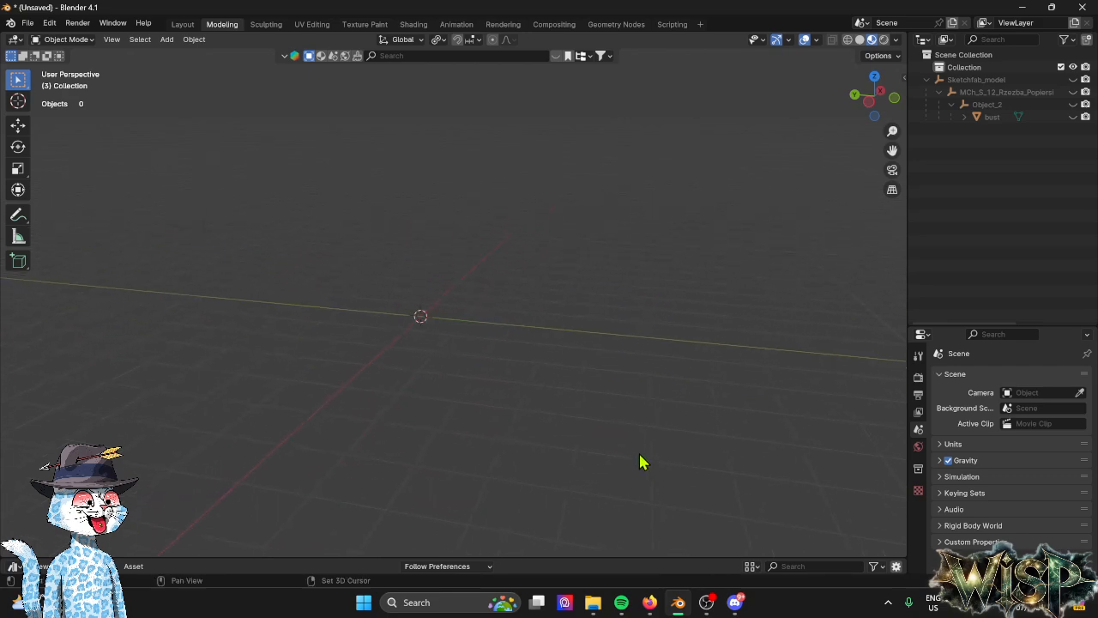
left_click(1073, 117)
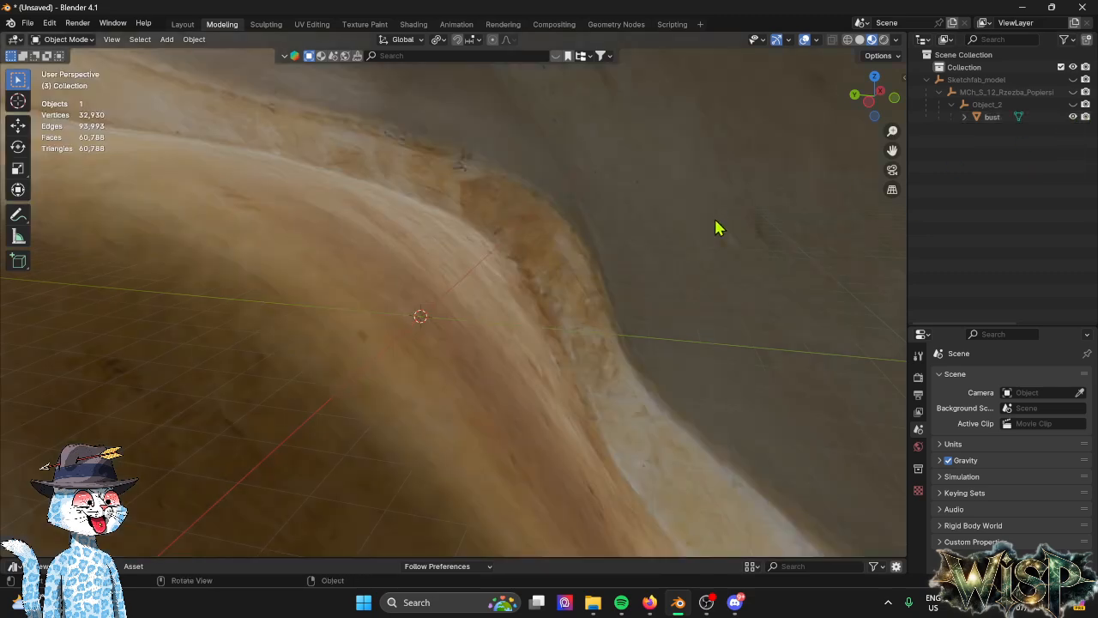
key("Home")
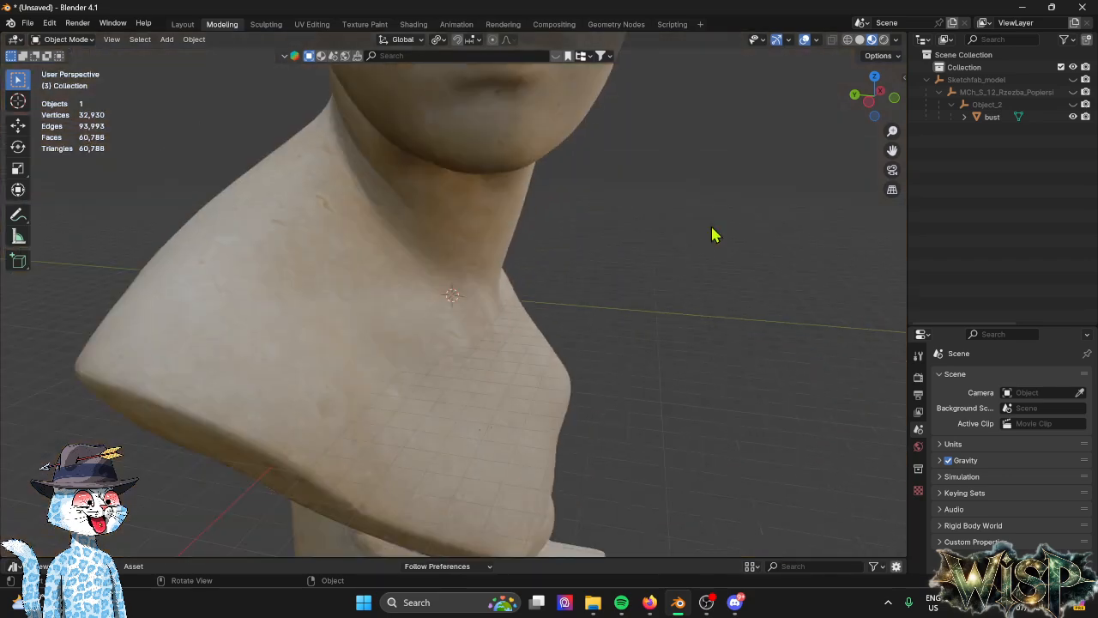
middle_click_drag(697, 248, 601, 299)
scroll(562, 245, "up", 4)
scroll(580, 272, "down", 1)
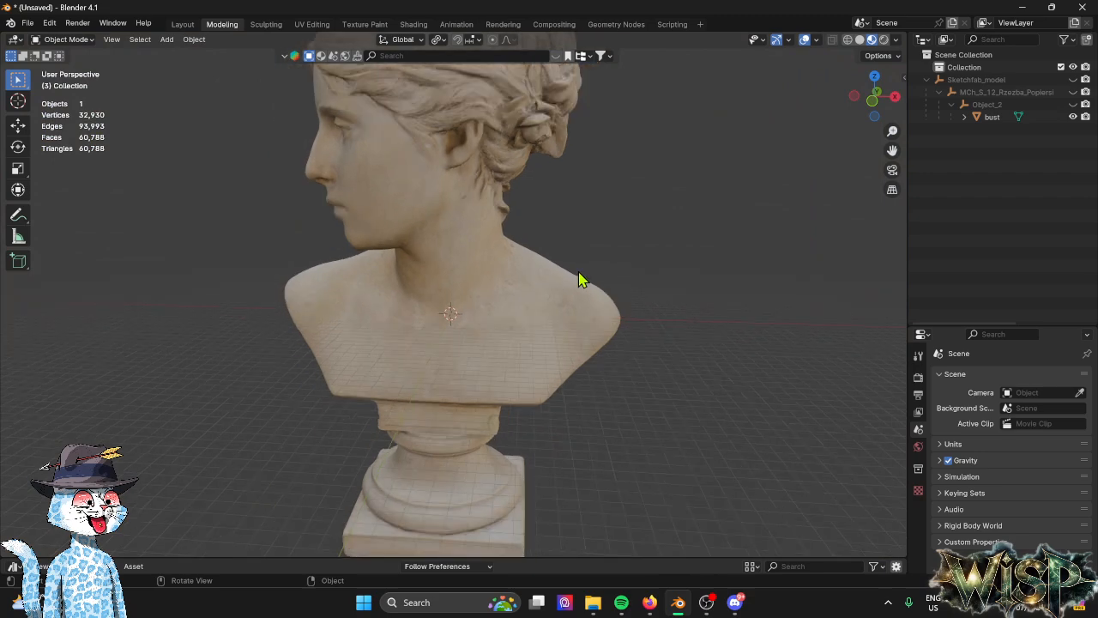
scroll(580, 280, "down", 2)
scroll(581, 277, "up", 1)
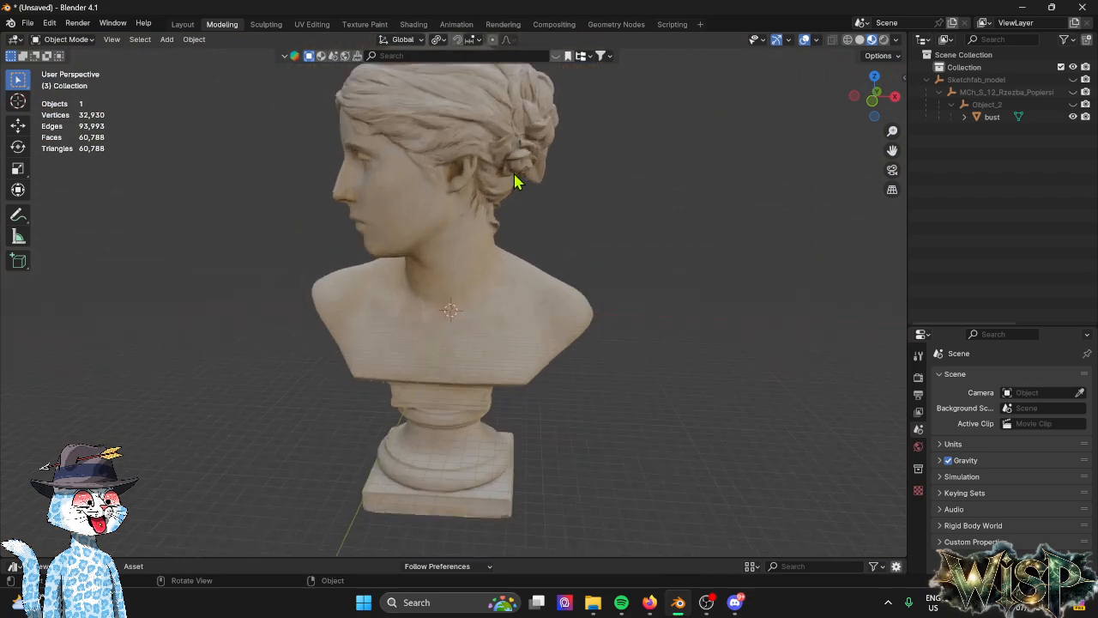
middle_click_drag(515, 182, 213, 188)
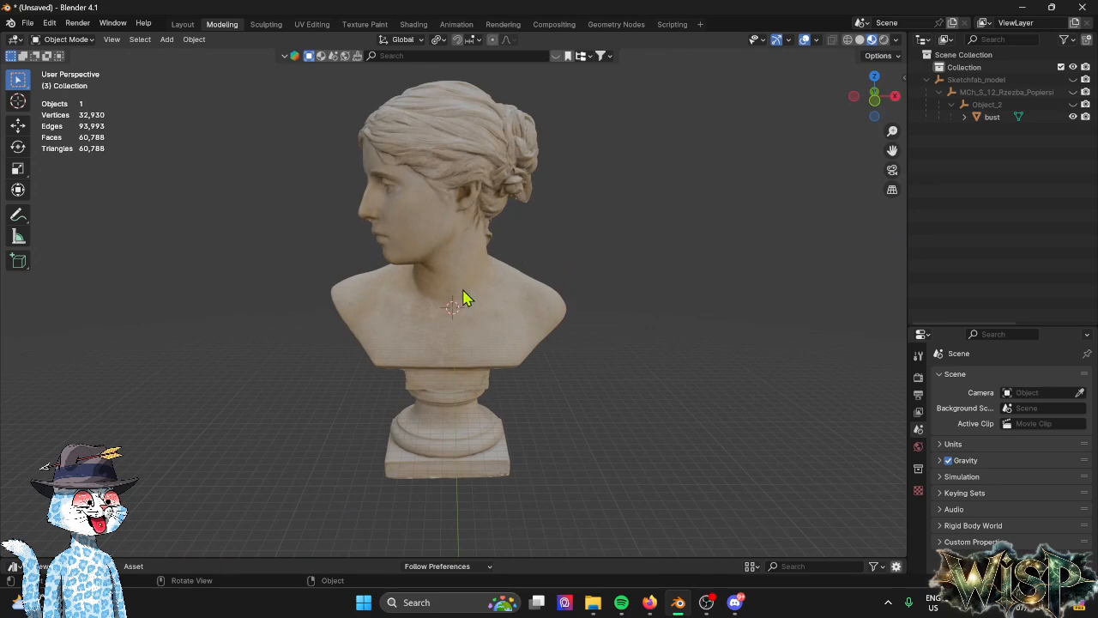
left_click_drag(234, 79, 693, 542)
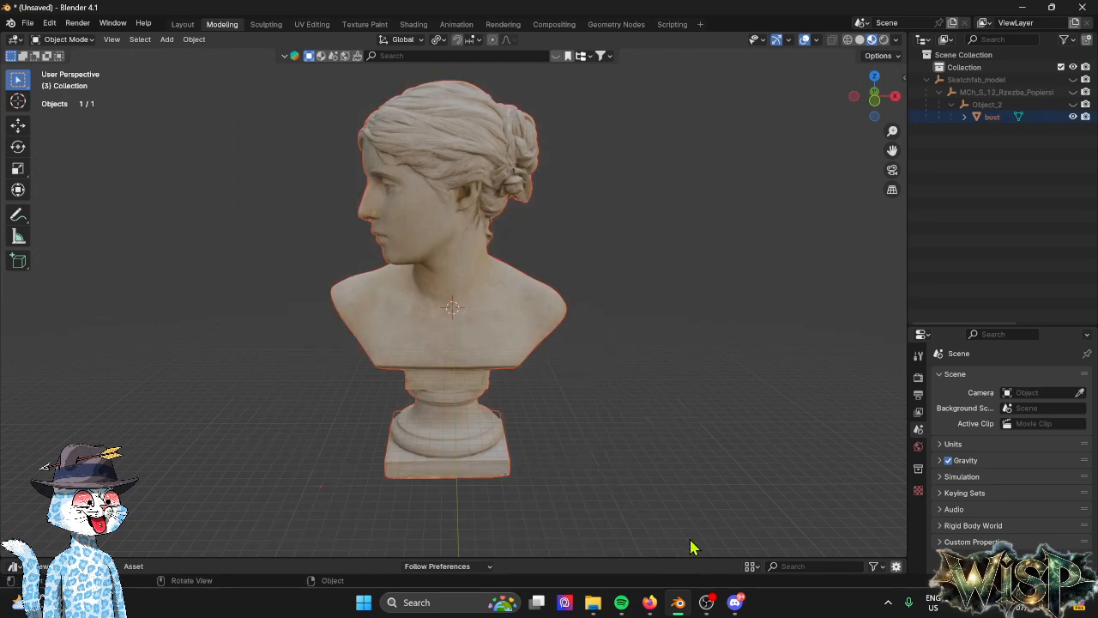
Switch to the browser, open the bust's Sketchfab page, and examine its model details and licence.
left_click(650, 602)
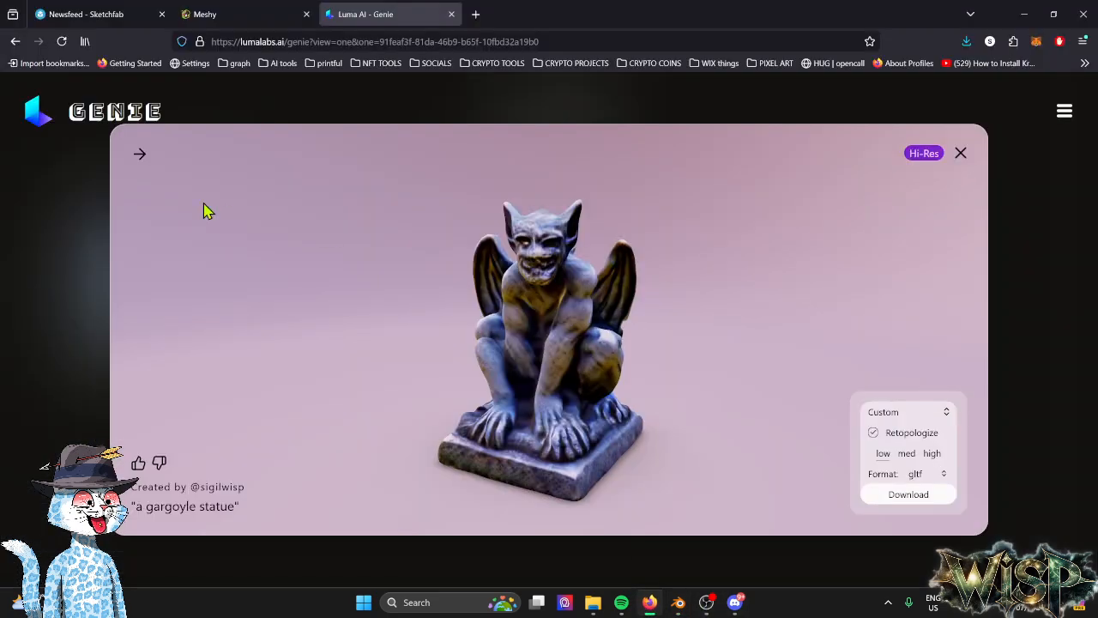
left_click(206, 14)
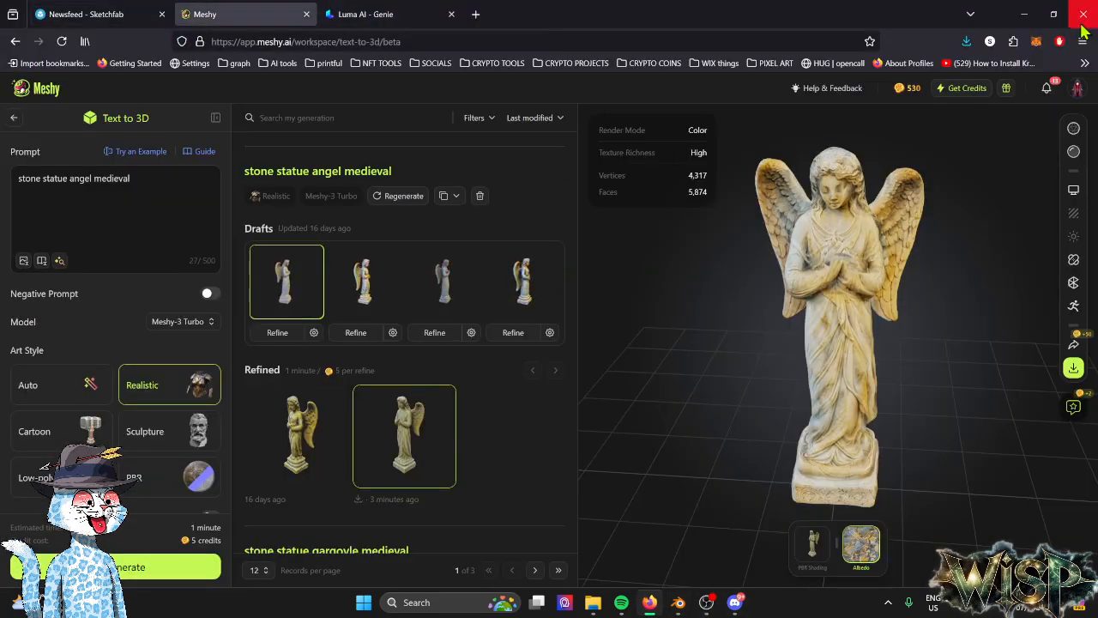
left_click(1026, 21)
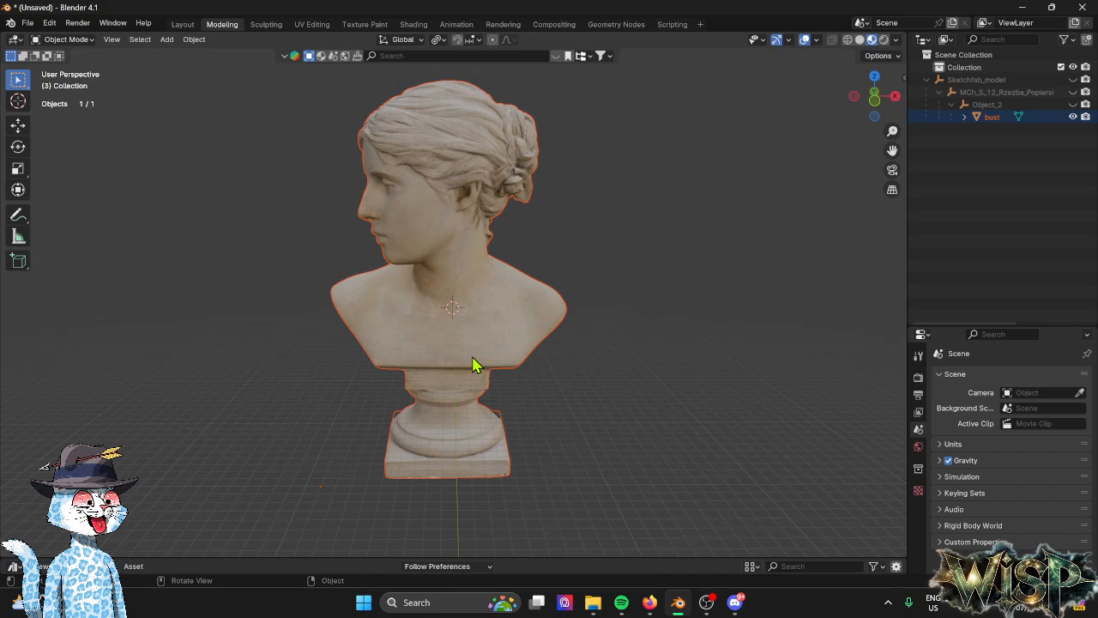
left_click(649, 603)
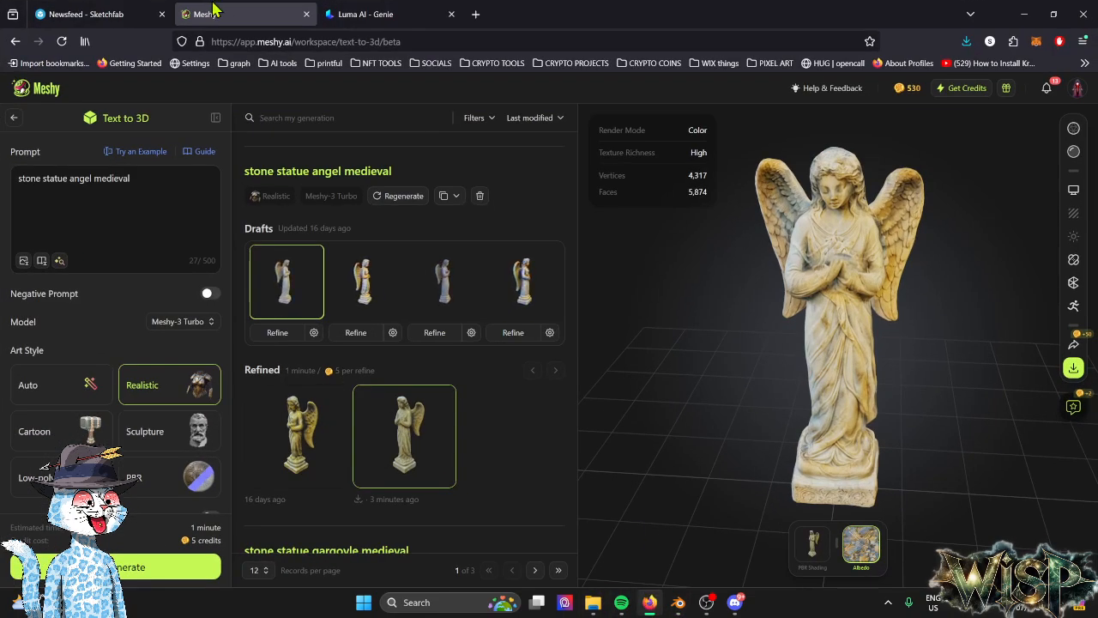
left_click(60, 14)
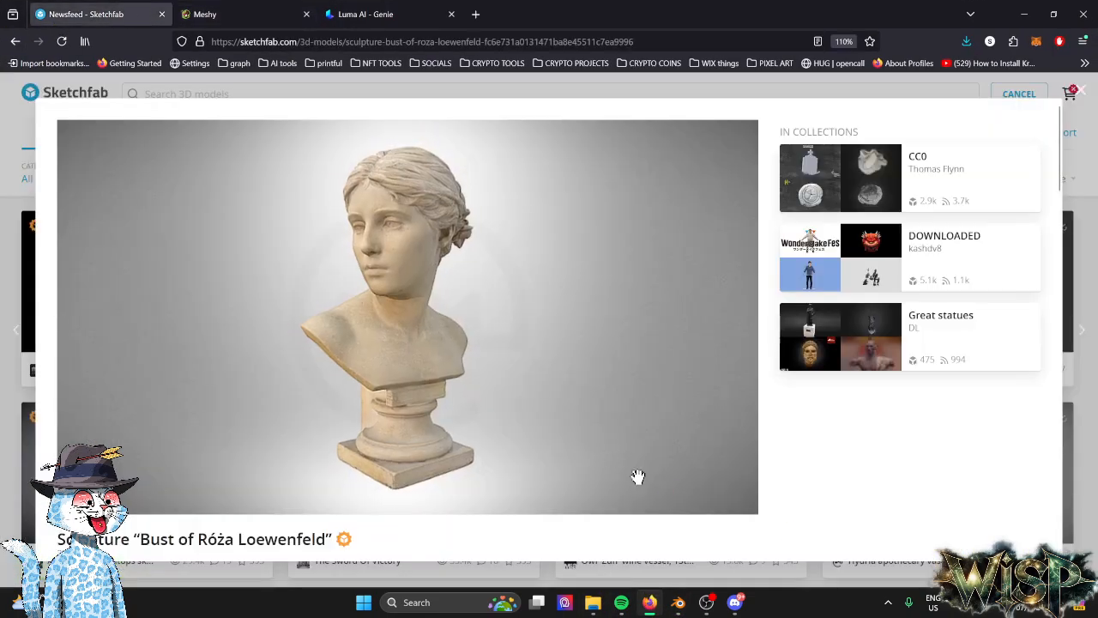
scroll(856, 522, "down", 3)
scroll(841, 498, "down", 3)
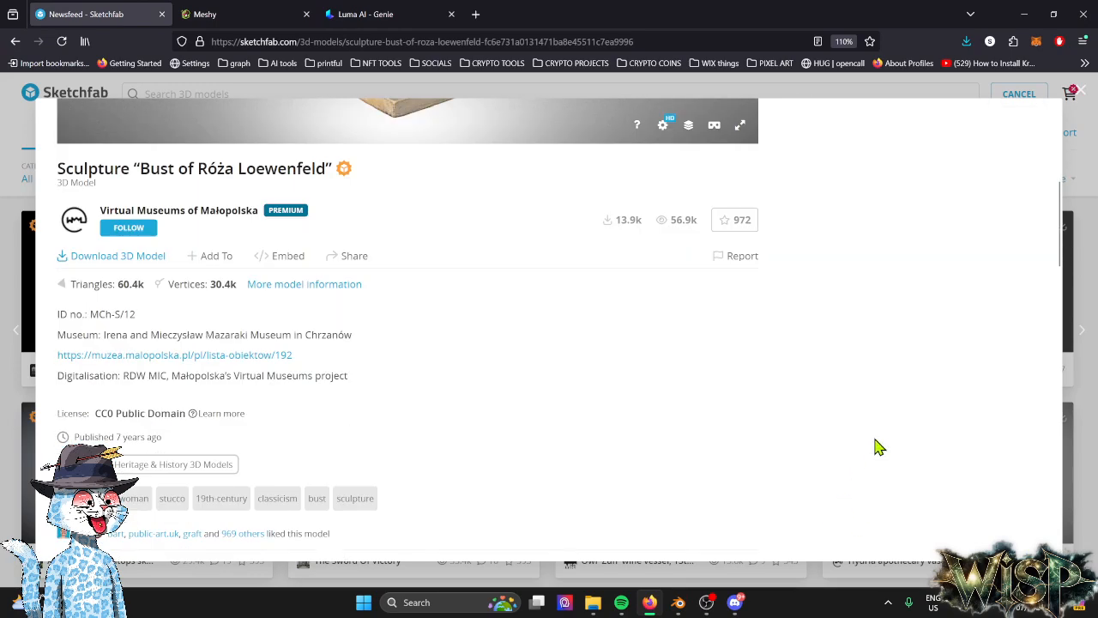
left_click_drag(185, 414, 94, 413)
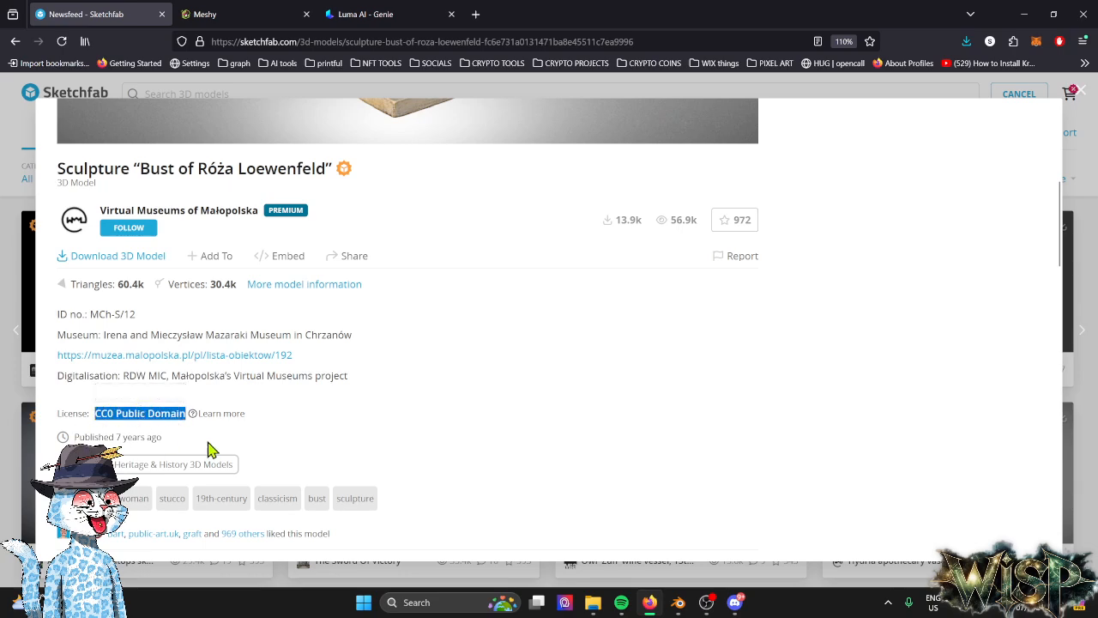
scroll(318, 459, "up", 4)
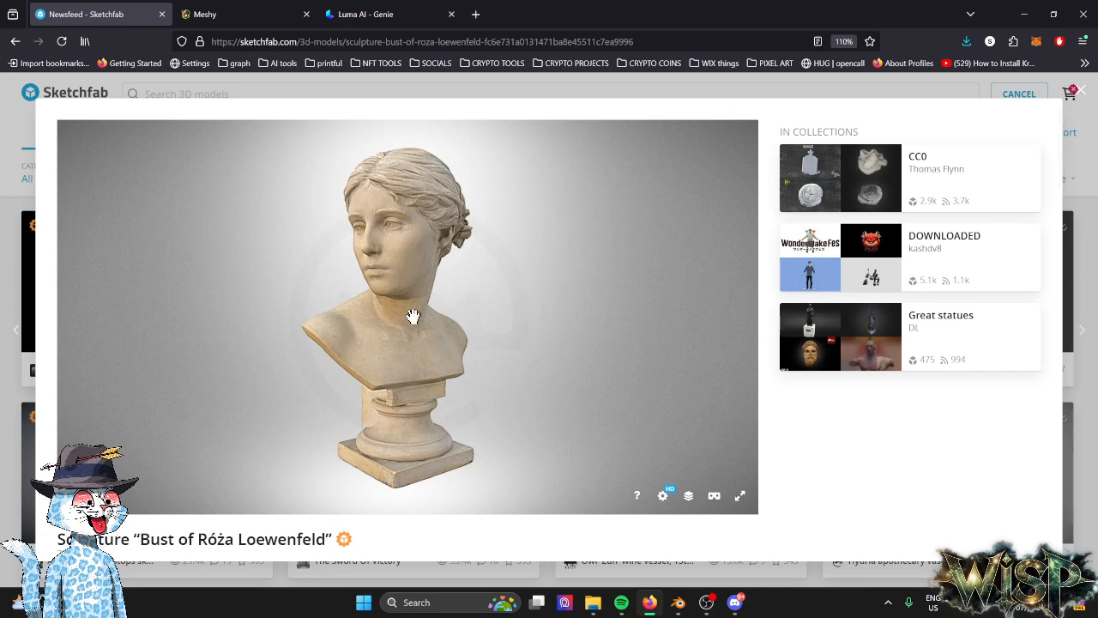
Return to Blender, enter Edit Mode on the bust, and extrude the nose-tip vertices into a long, downward-slanting nose.
left_click(678, 603)
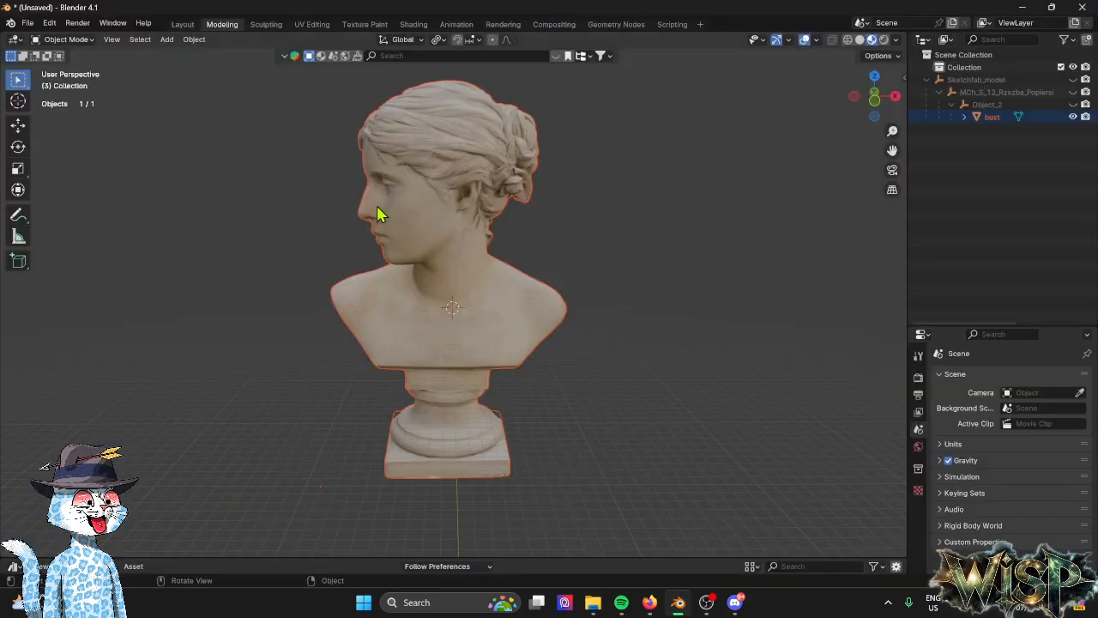
left_click(467, 218)
key("Tab")
left_click_drag(339, 206, 363, 230)
key("e")
left_click(205, 294)
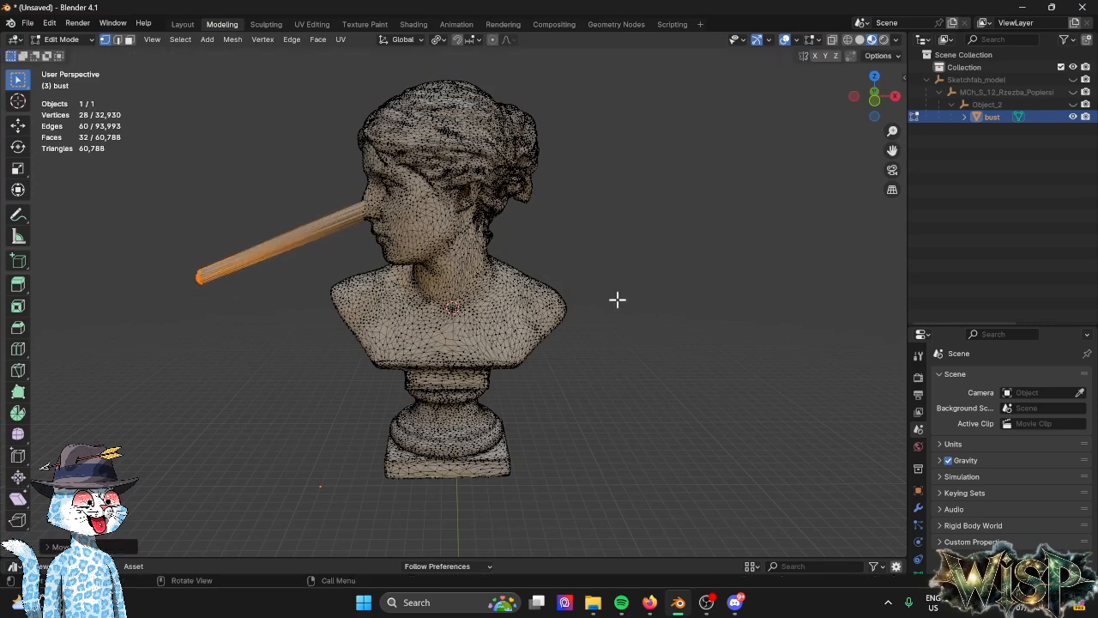
Scale down the selected vertices at the long nose's end to a pointed tip, leave Edit Mode, and deselect the bust.
key("s")
left_click(535, 284)
key("Tab")
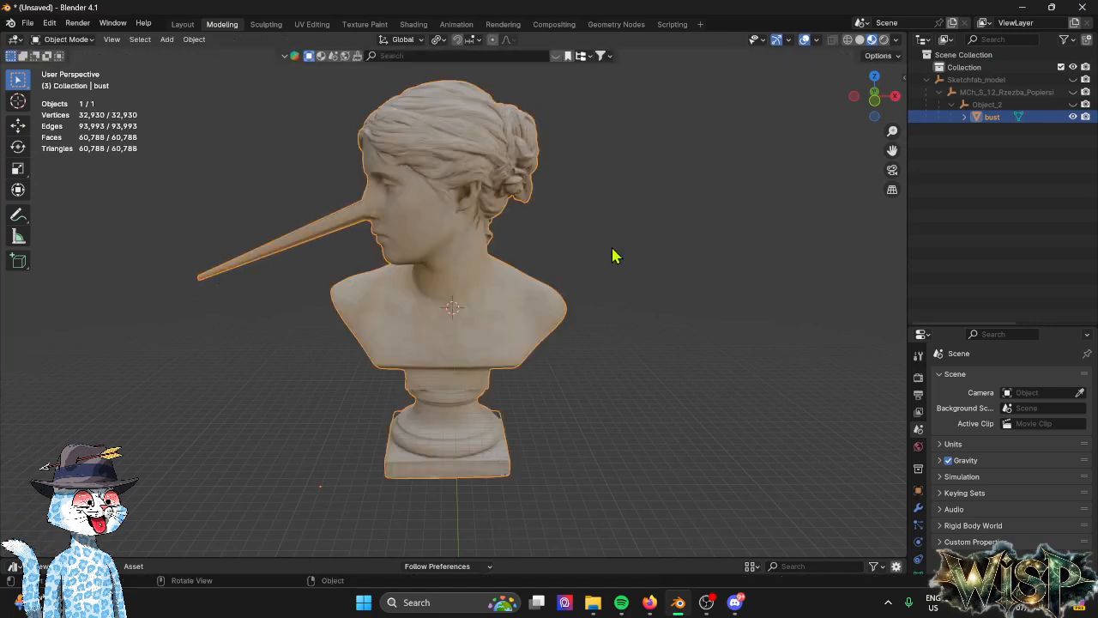
left_click(615, 252)
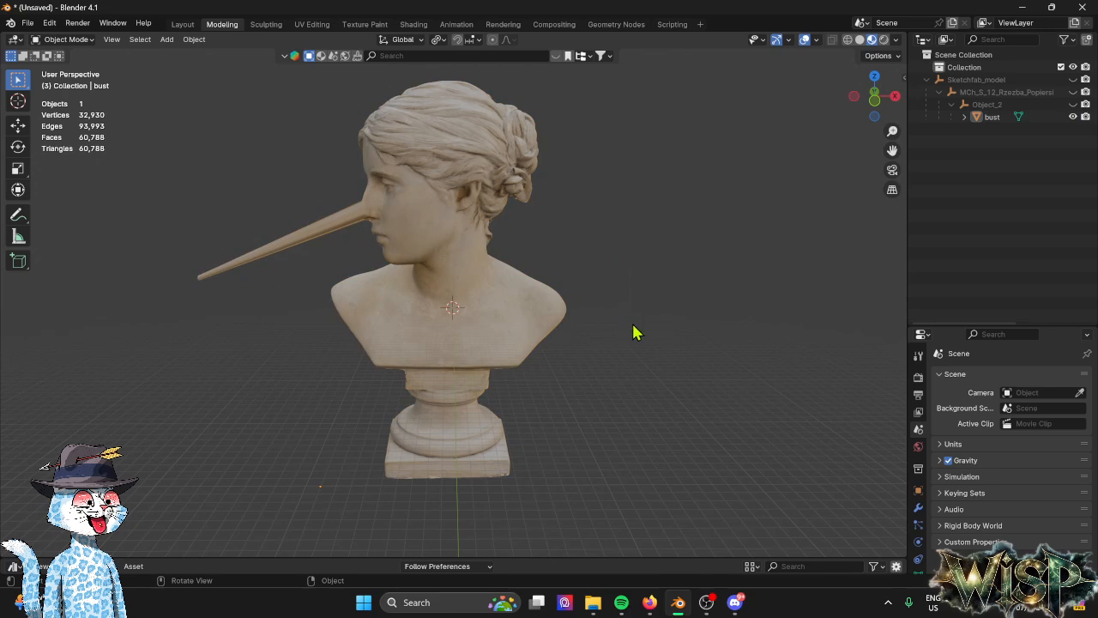
Switch to the browser and review the bust's licence line, page address, and model details on its Sketchfab page.
left_click(659, 603)
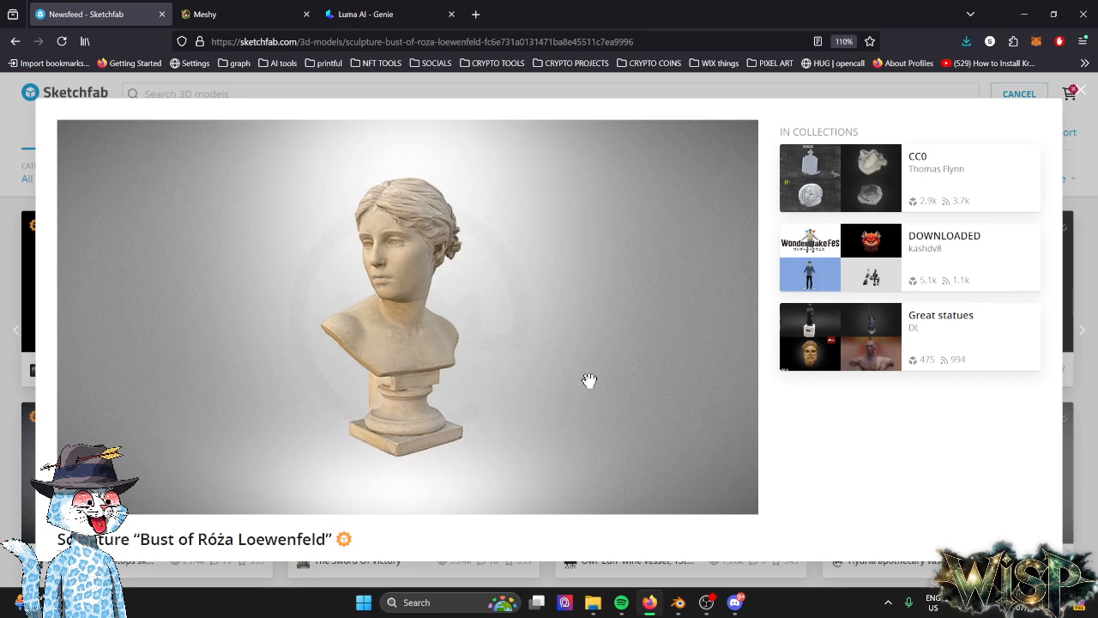
scroll(936, 443, "down", 2)
scroll(446, 482, "down", 2)
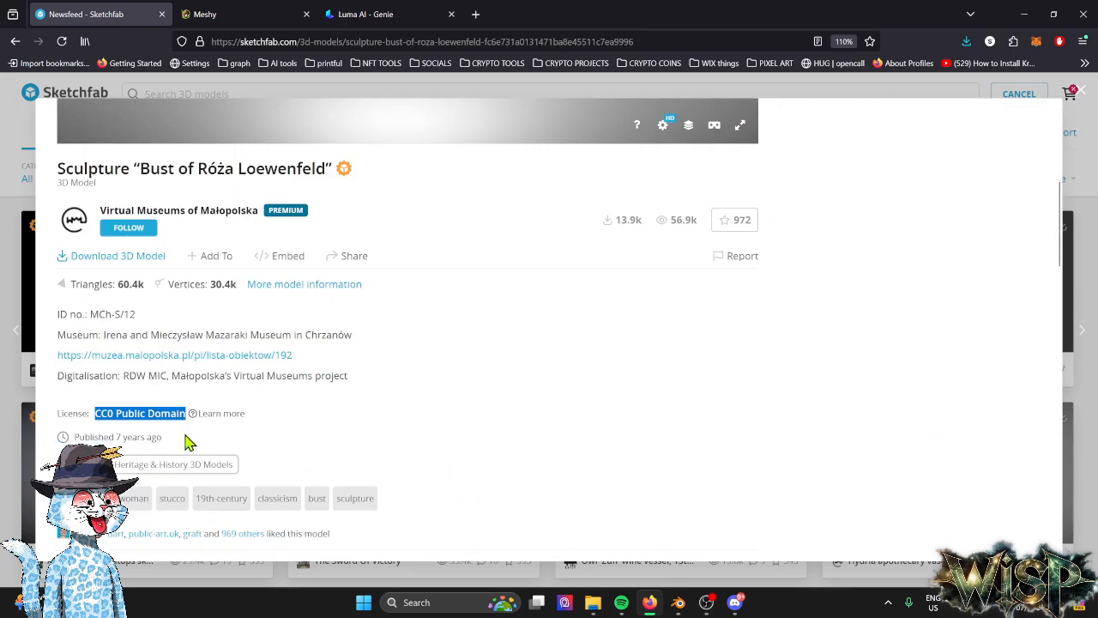
left_click_drag(186, 414, 81, 412)
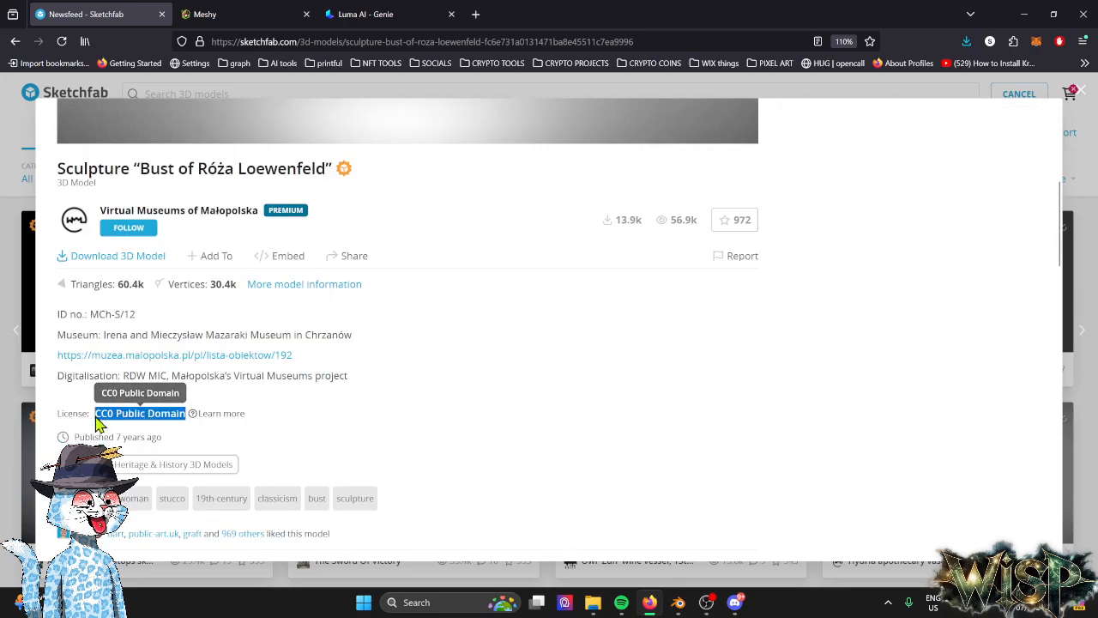
left_click(466, 447)
scroll(477, 451, "up", 4)
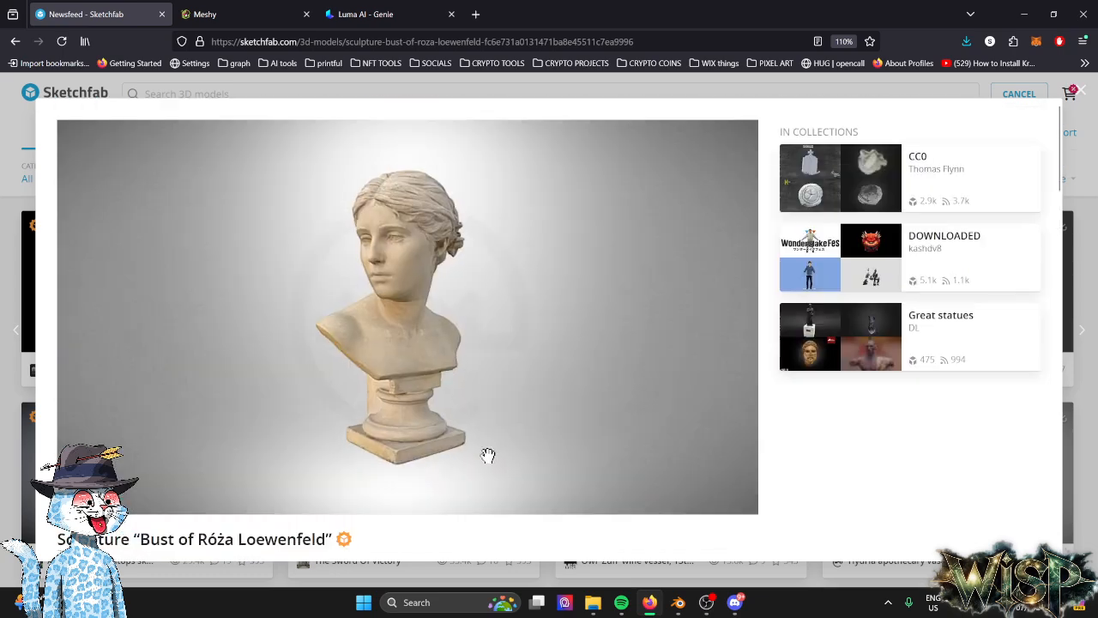
left_click(665, 41)
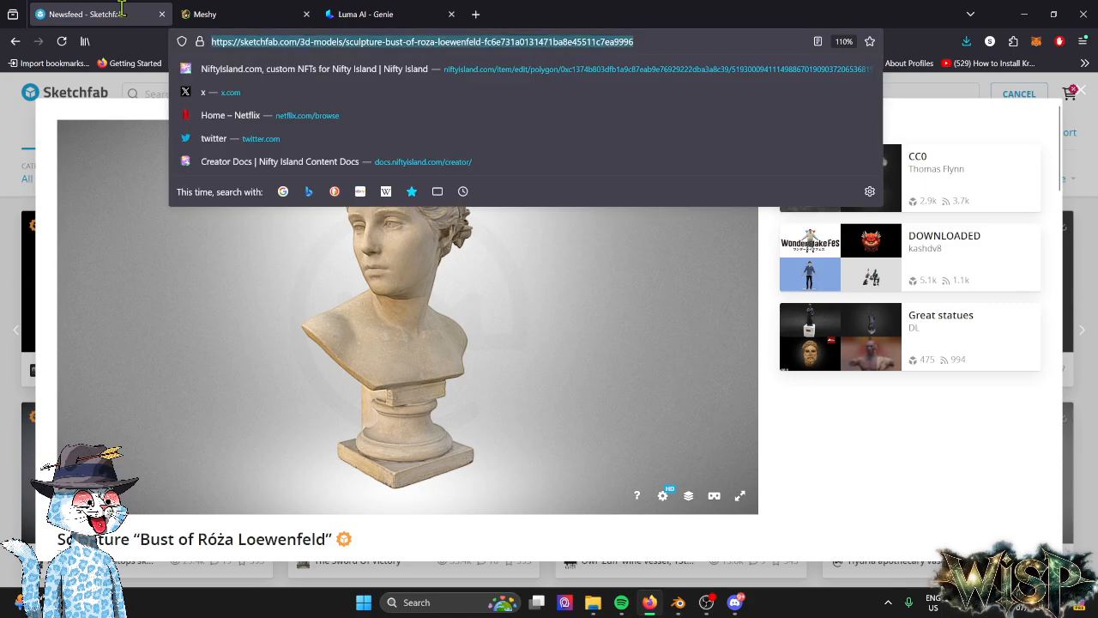
left_click(936, 459)
scroll(609, 488, "down", 2)
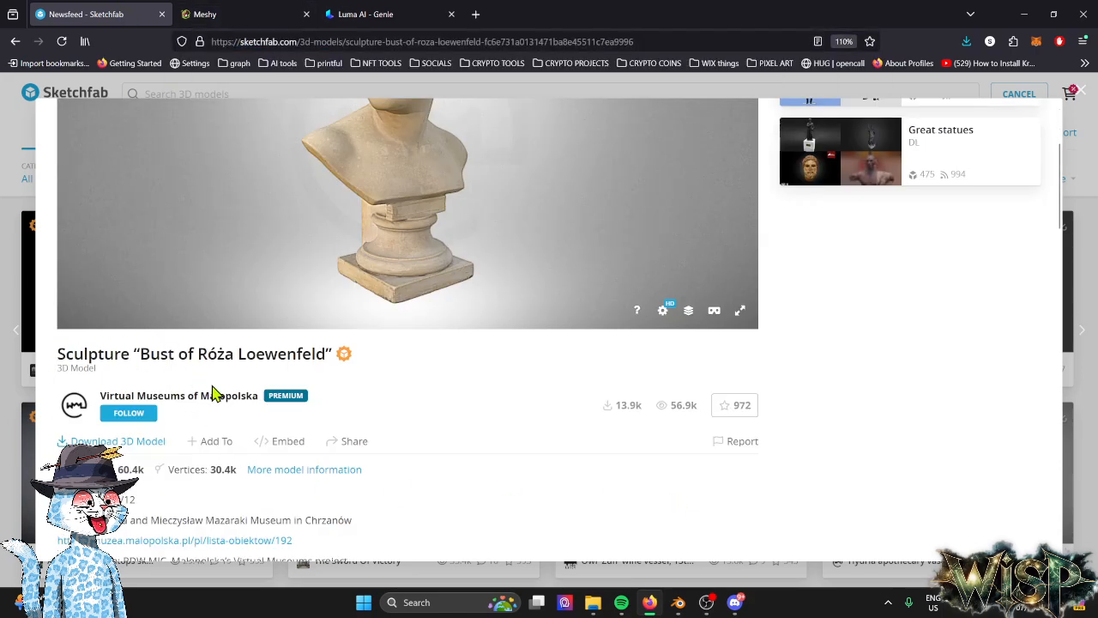
scroll(295, 429, "up", 1)
scroll(294, 429, "down", 1)
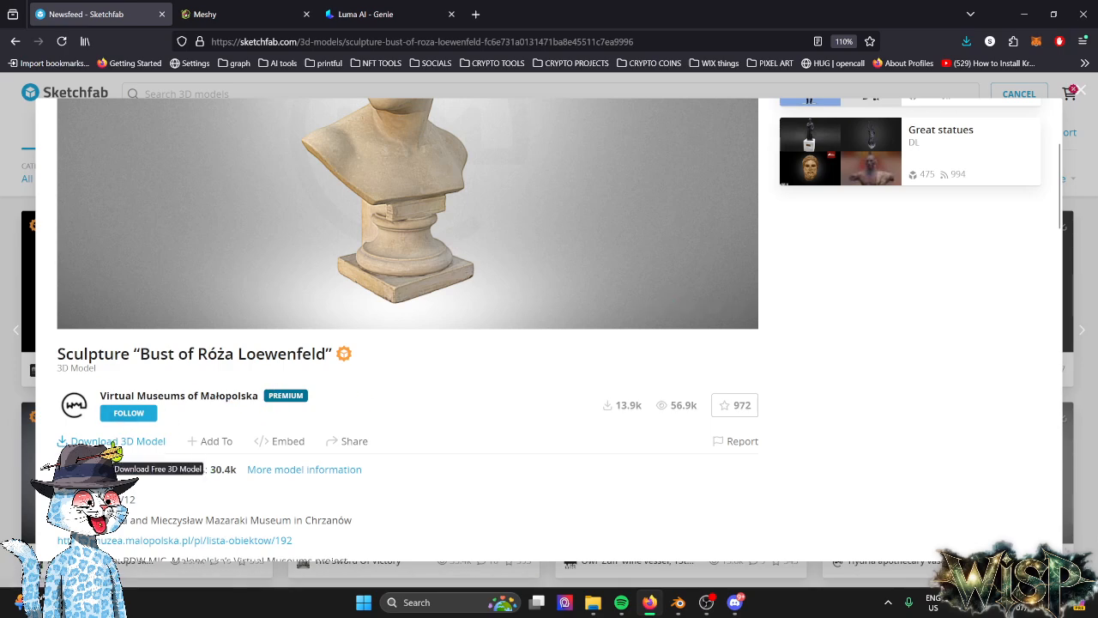
Open the bust's download options, look through the available formats and sizes, and close them without downloading.
left_click(110, 447)
scroll(592, 451, "down", 2)
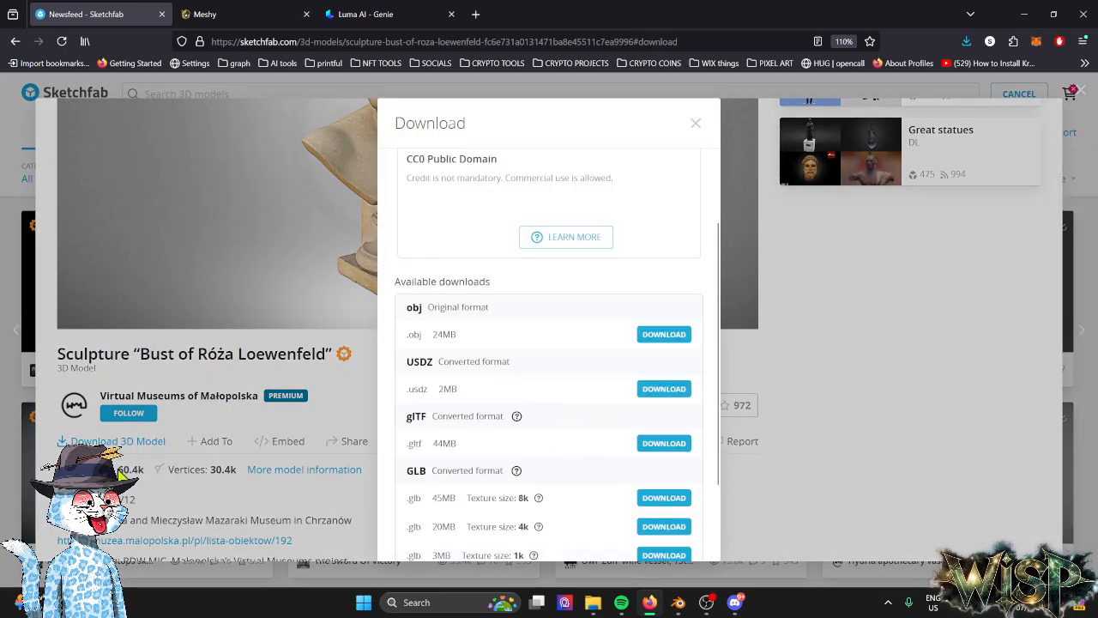
scroll(558, 415, "down", 2)
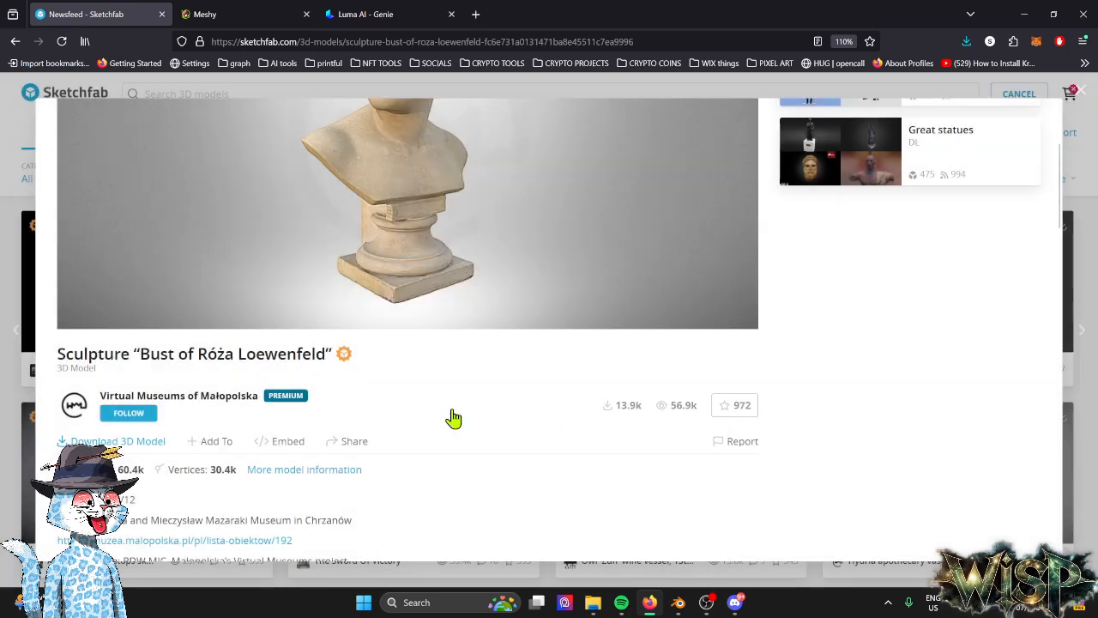
left_click(900, 416)
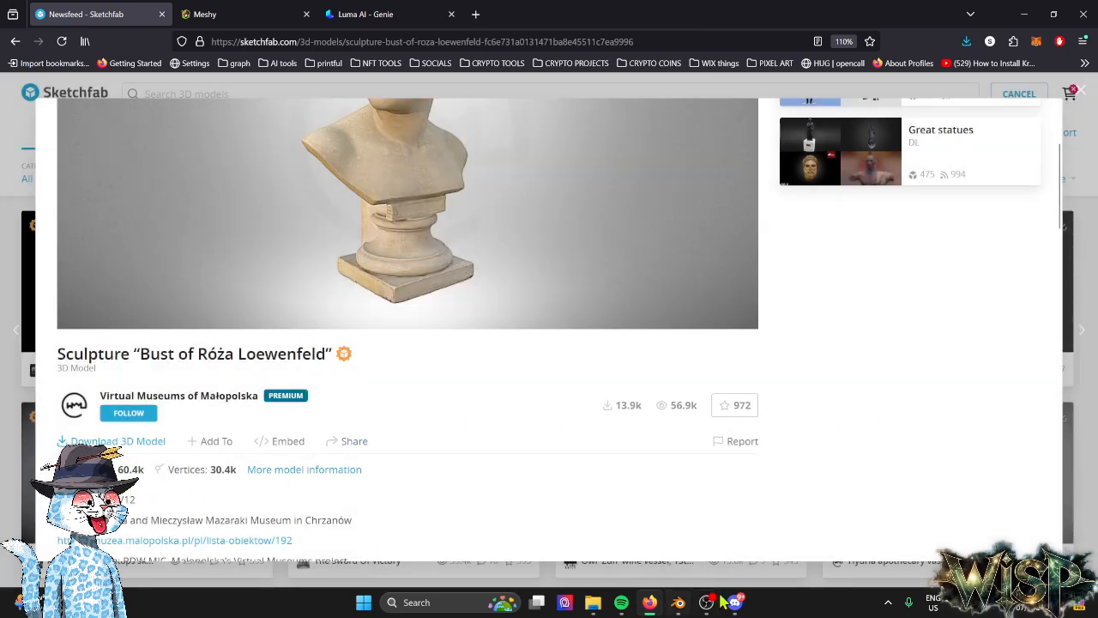
Return to Blender, select the bust, and switch between Edit Mode and Object Mode, ending in Object Mode.
left_click(678, 604)
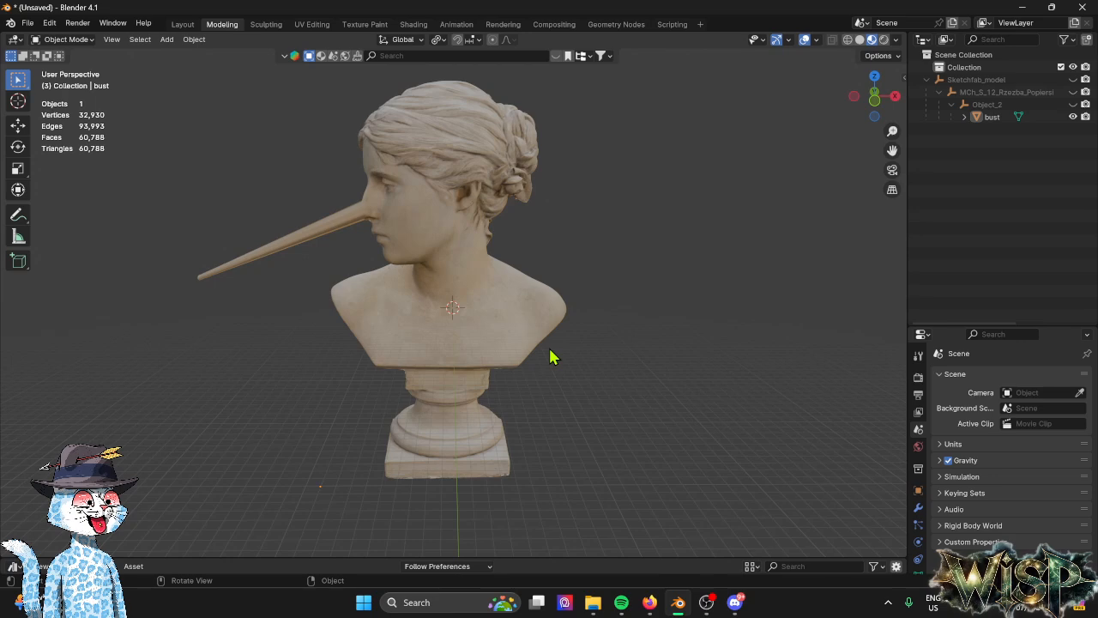
left_click(517, 324)
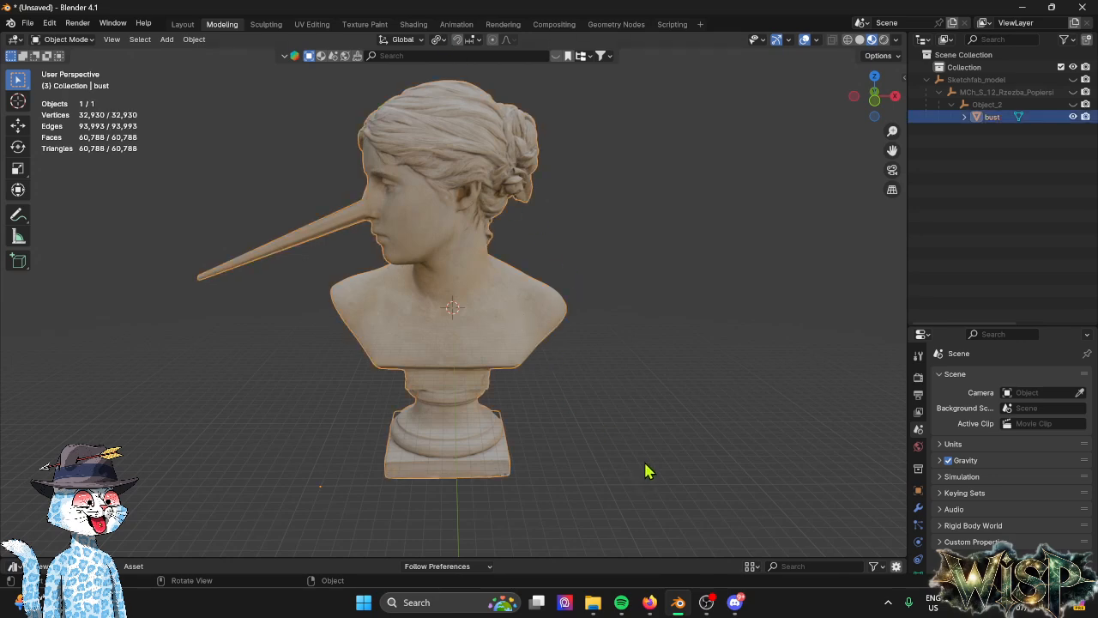
middle_click_drag(630, 382, 635, 390, "shift")
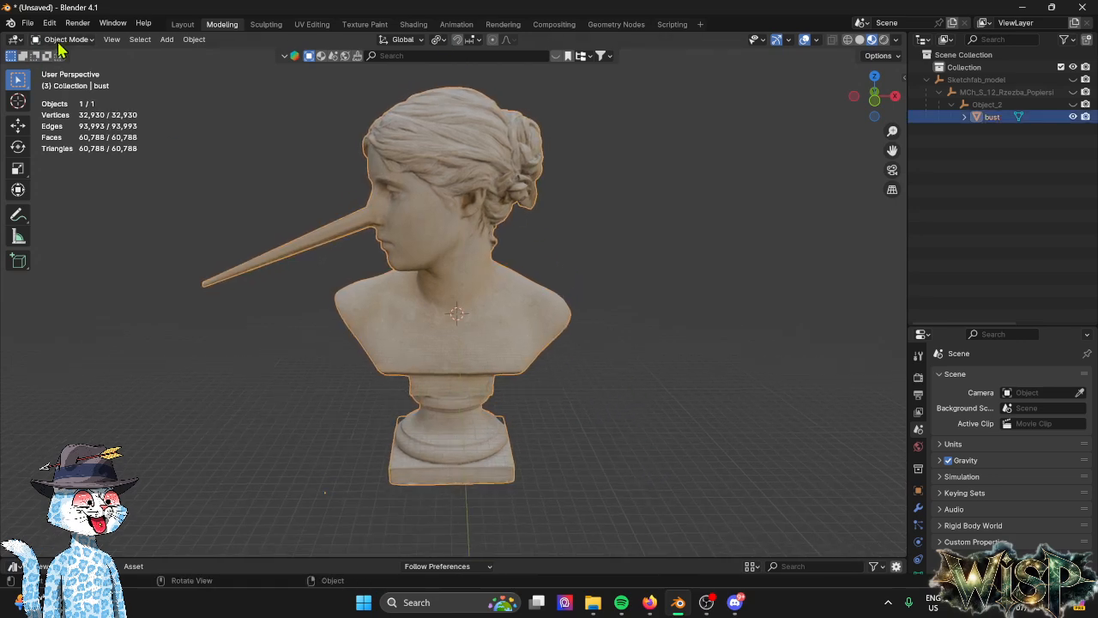
left_click(58, 43)
left_click(59, 43)
key("Tab")
key("Tab")
key("Tab")
key("Tab")
Show the sidebar and check the bust's location, scale, and dimensions in its item properties.
key("n")
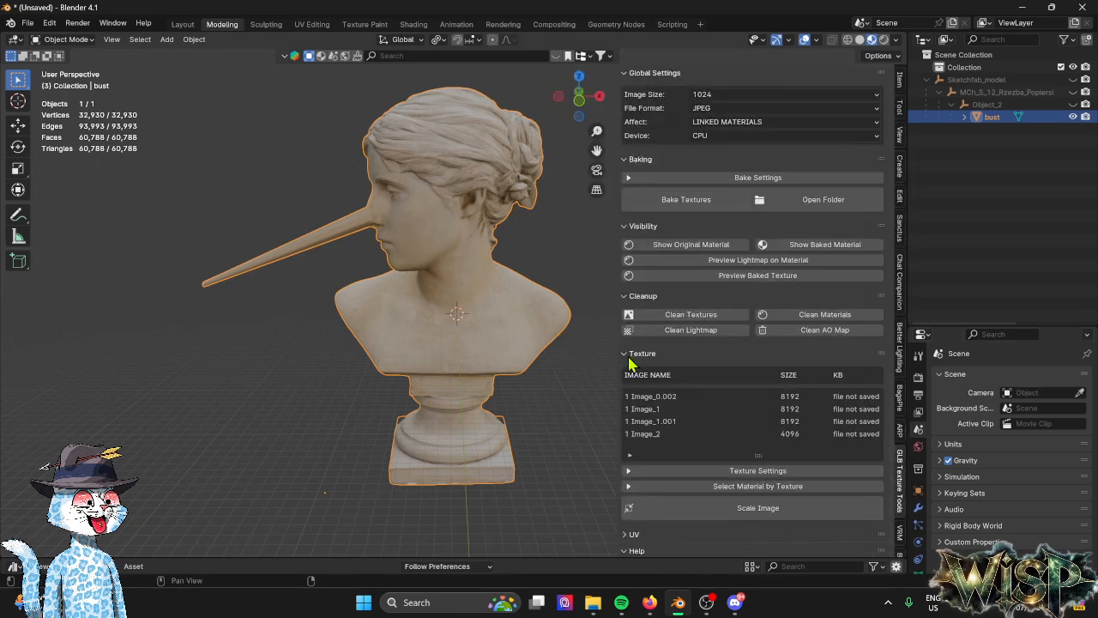
left_click(900, 79)
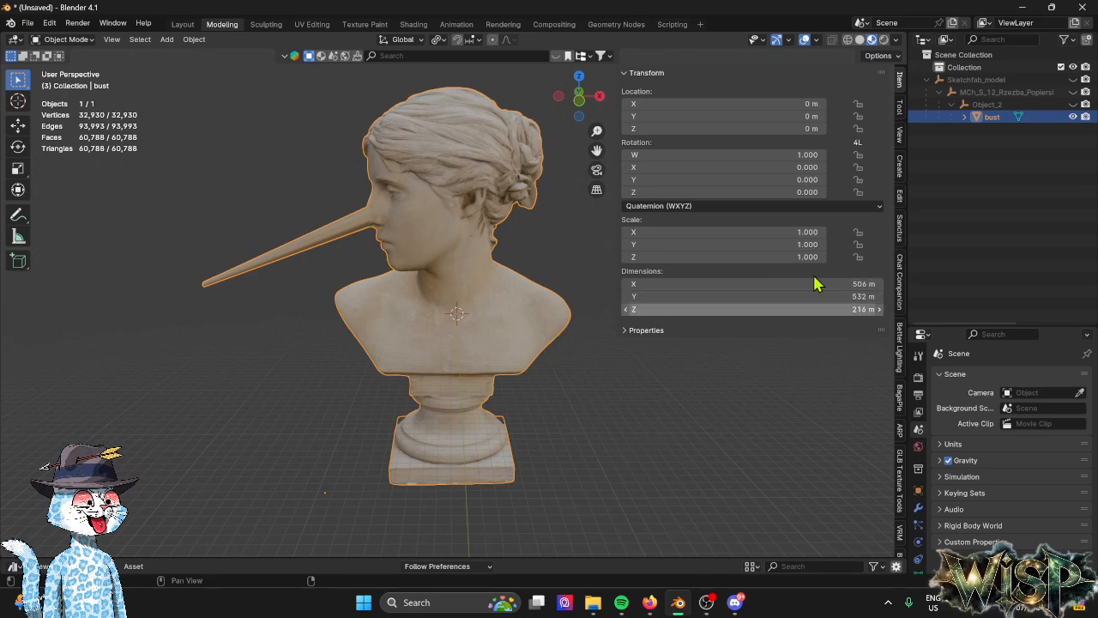
scroll(693, 482, "up", 2)
scroll(691, 479, "down", 2)
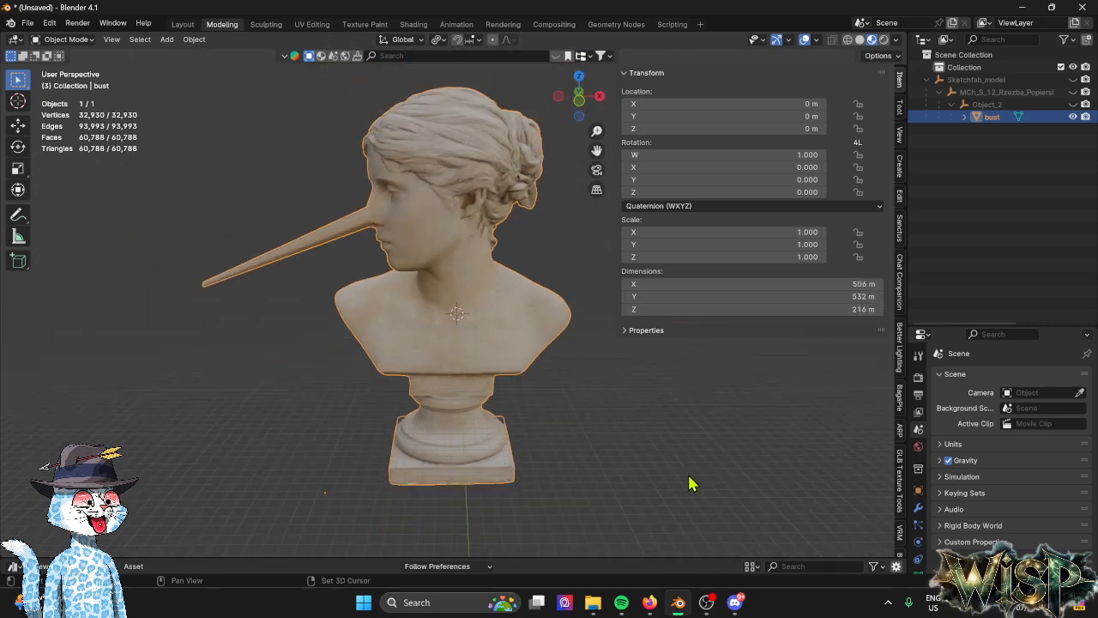
middle_click_drag(689, 476, 686, 455, "shift")
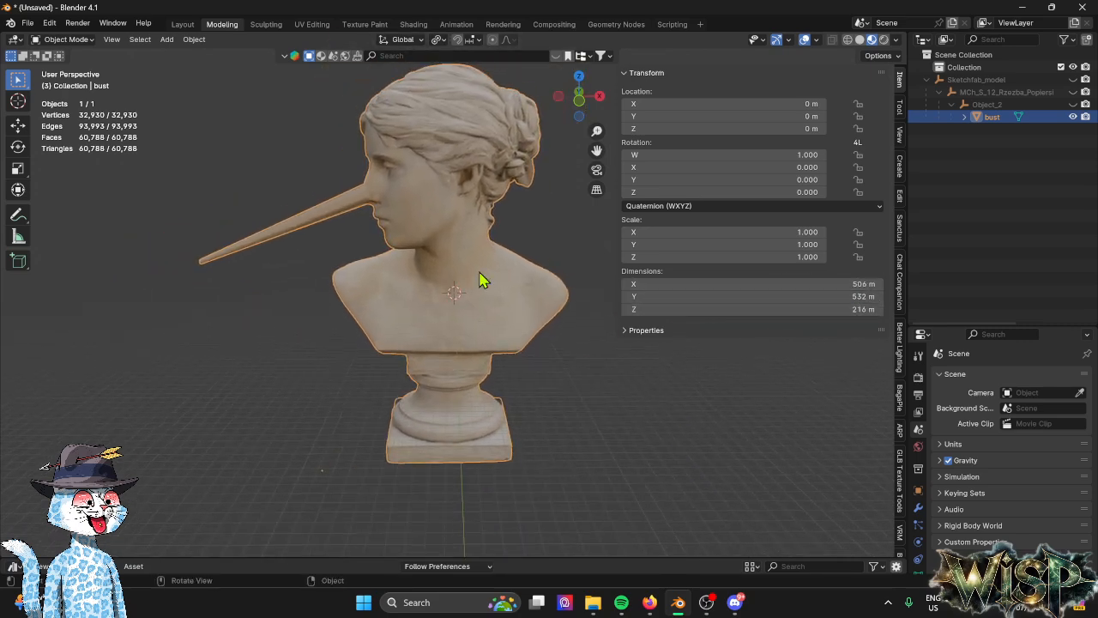
Set the bust's origin to its geometry.
left_click(194, 39)
mouse_move(228, 66)
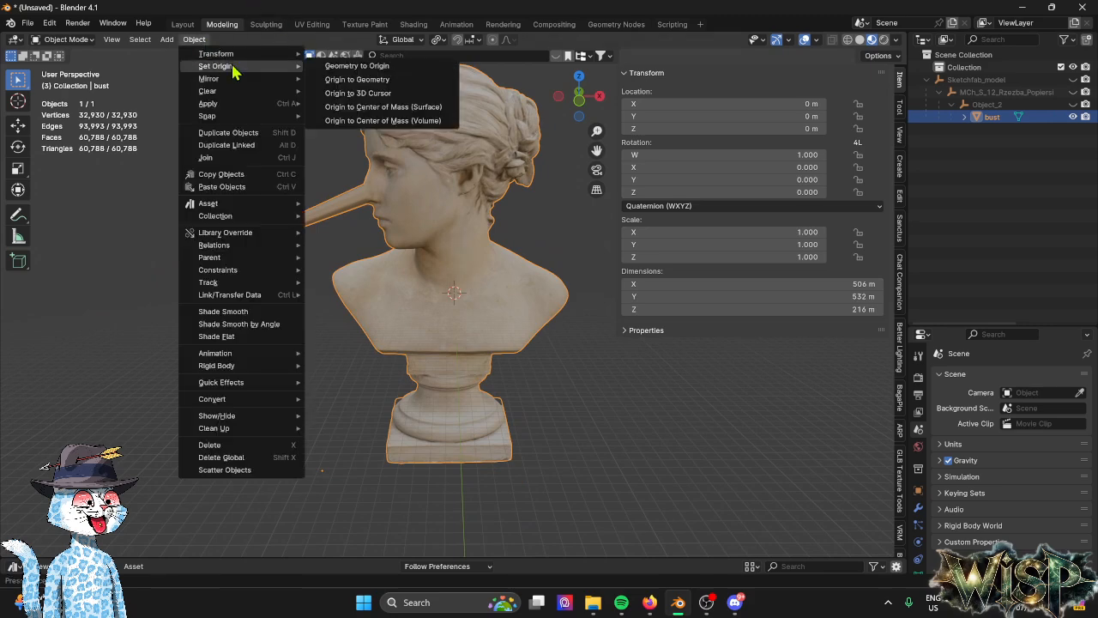
left_click(398, 85)
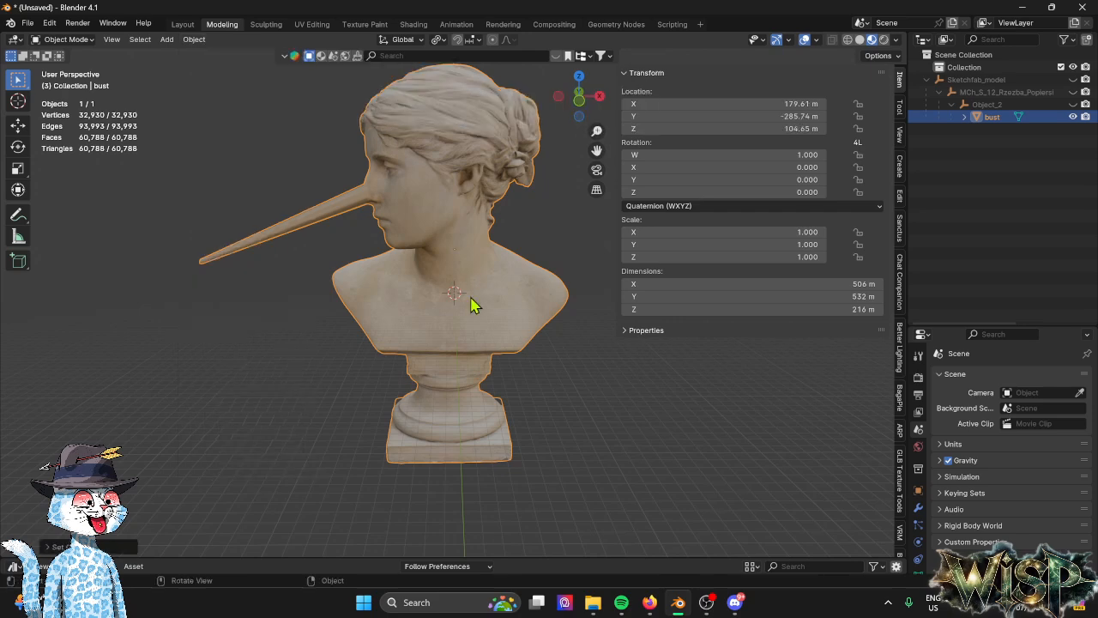
Scale the bust down uniformly in several passes to a scale of about 0.034.
left_click(203, 40)
key("s")
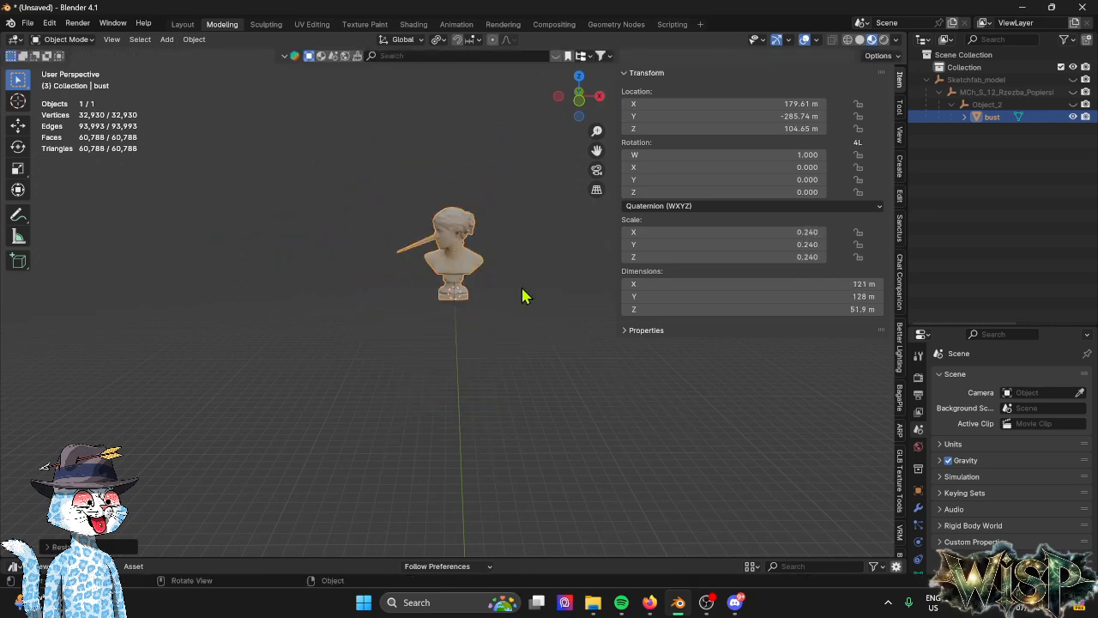
left_click(527, 307)
scroll(525, 306, "up", 3)
middle_click_drag(526, 305, 496, 367, "shift")
key("s")
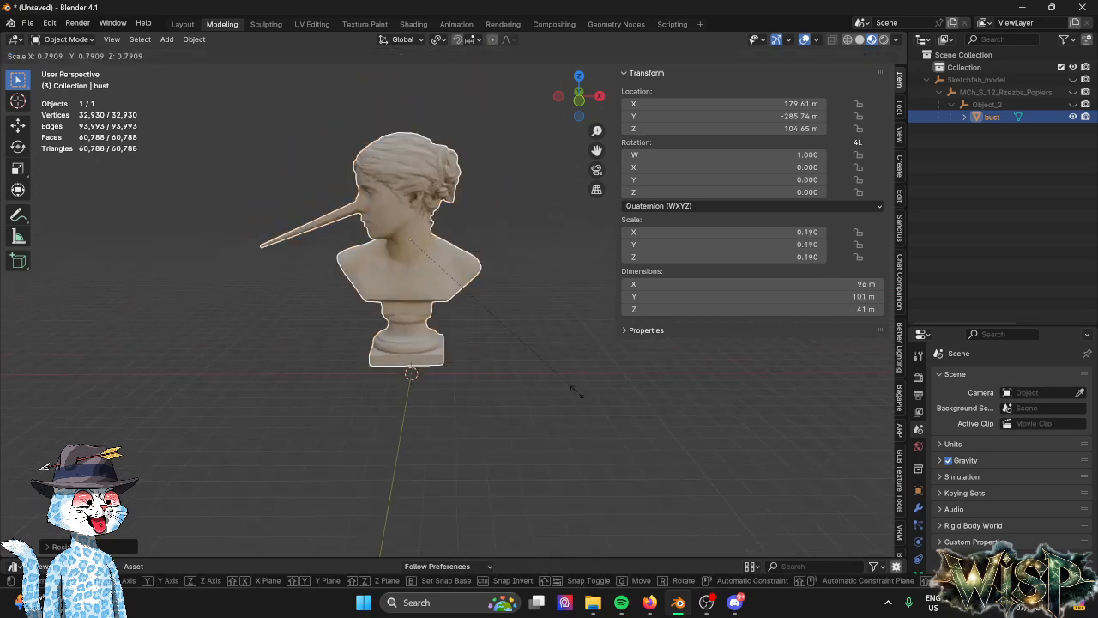
left_click(475, 310)
scroll(477, 319, "up", 4)
key("s")
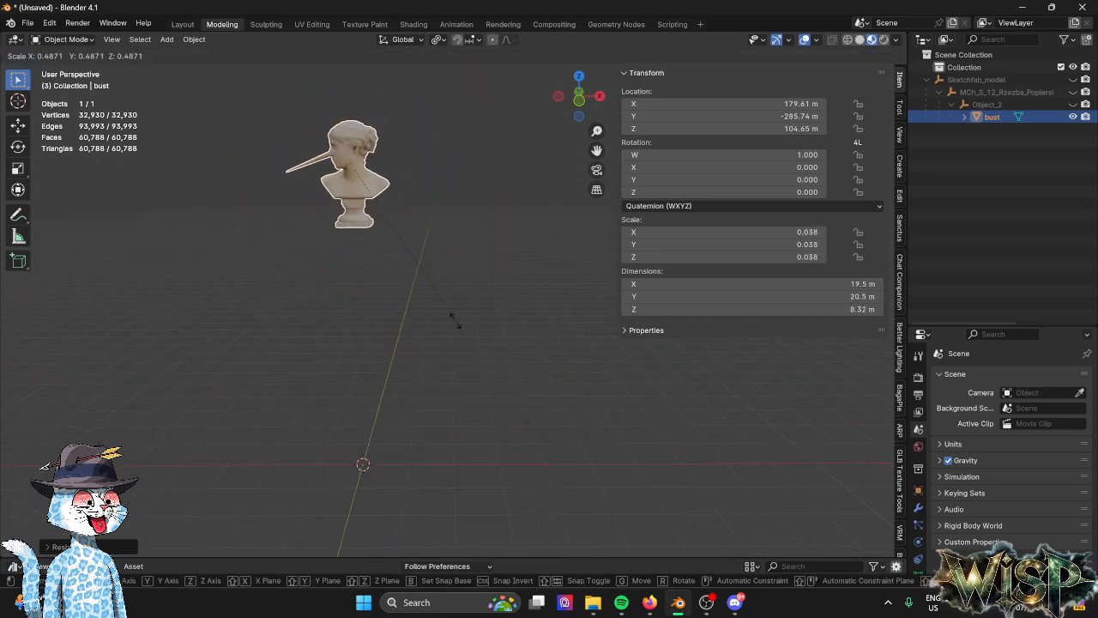
left_click(440, 316)
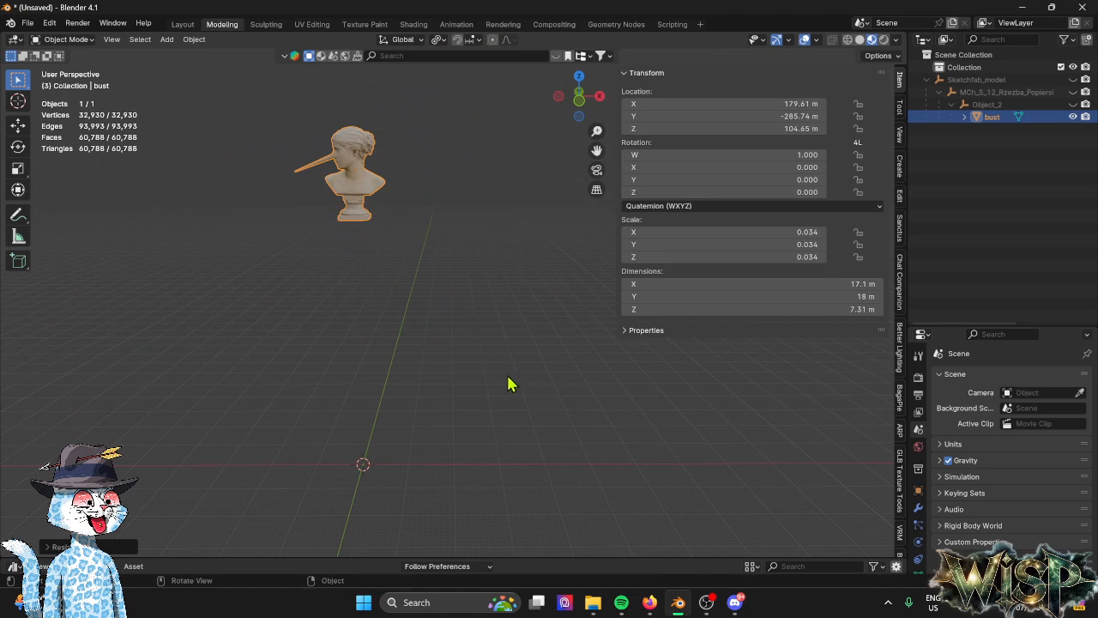
key("s")
right_click(604, 417)
Move the bust down along the global Z axis by about 57 m to bring it to the floor grid.
key("g")
key("z")
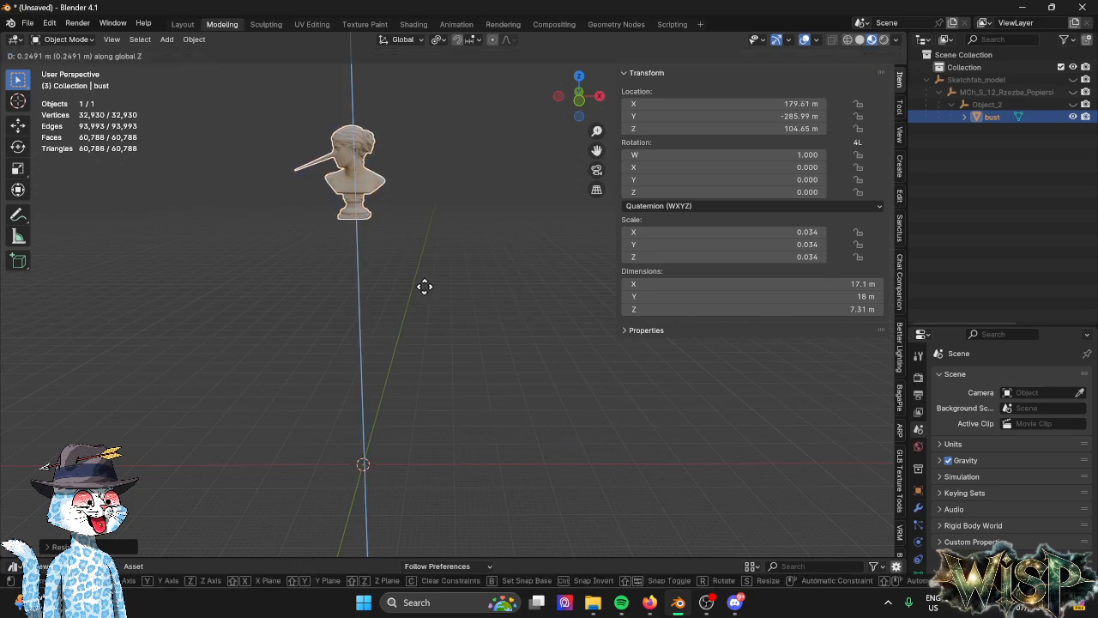
left_click(442, 546)
scroll(499, 429, "up", 6)
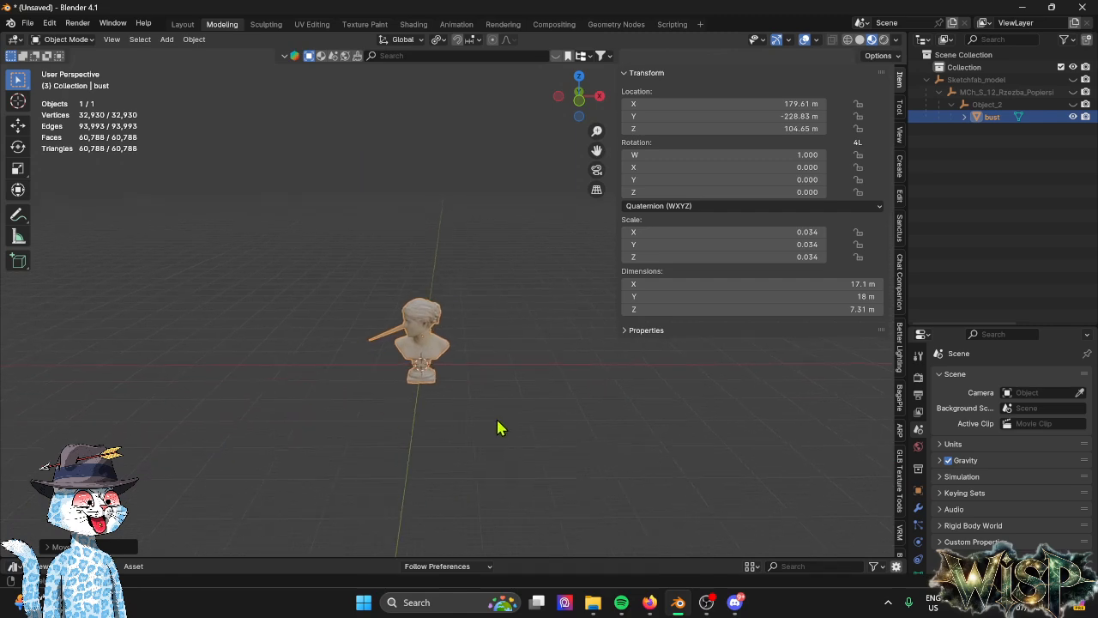
scroll(524, 425, "up", 4)
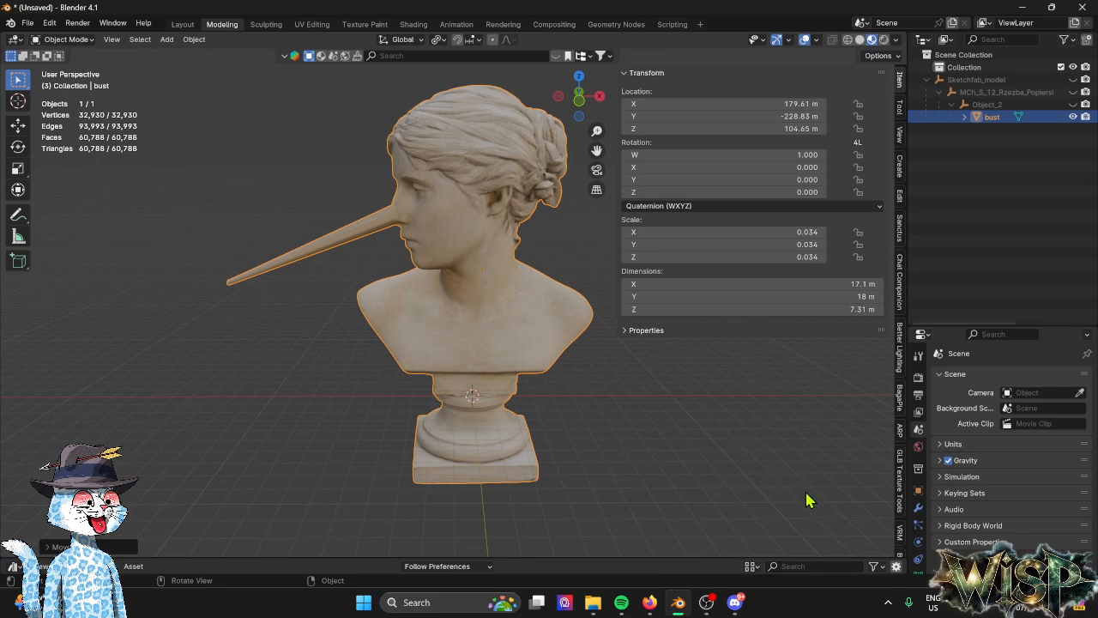
Scale the bust down further to about 0.009, with dimensions of about 4.5 × 4.73 × 1.92 m.
key("s")
left_click(562, 381)
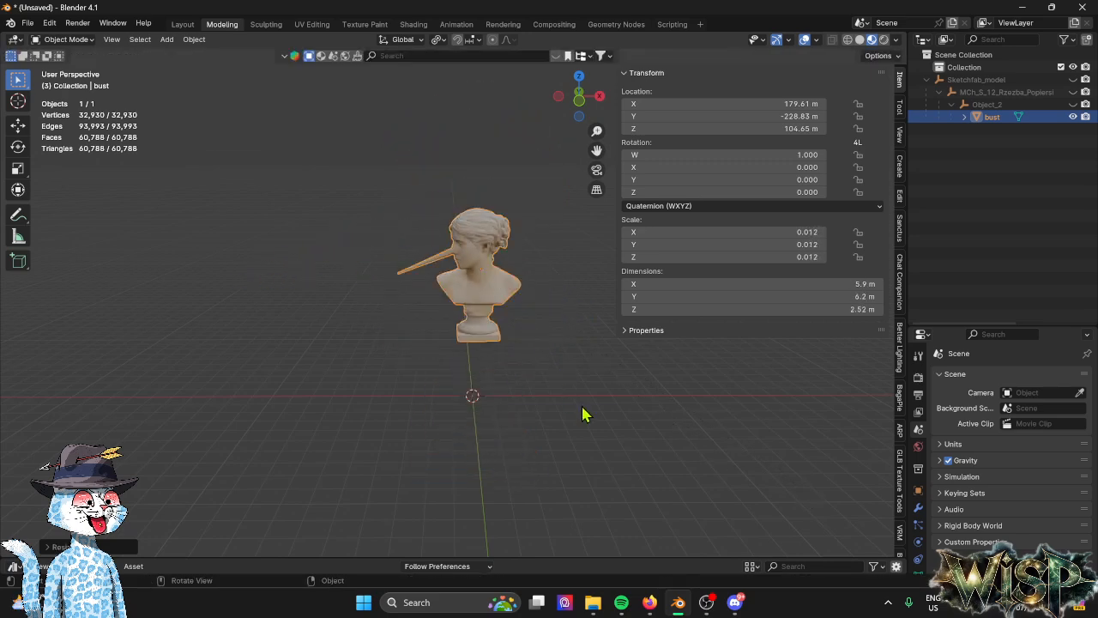
key("s")
left_click(644, 429)
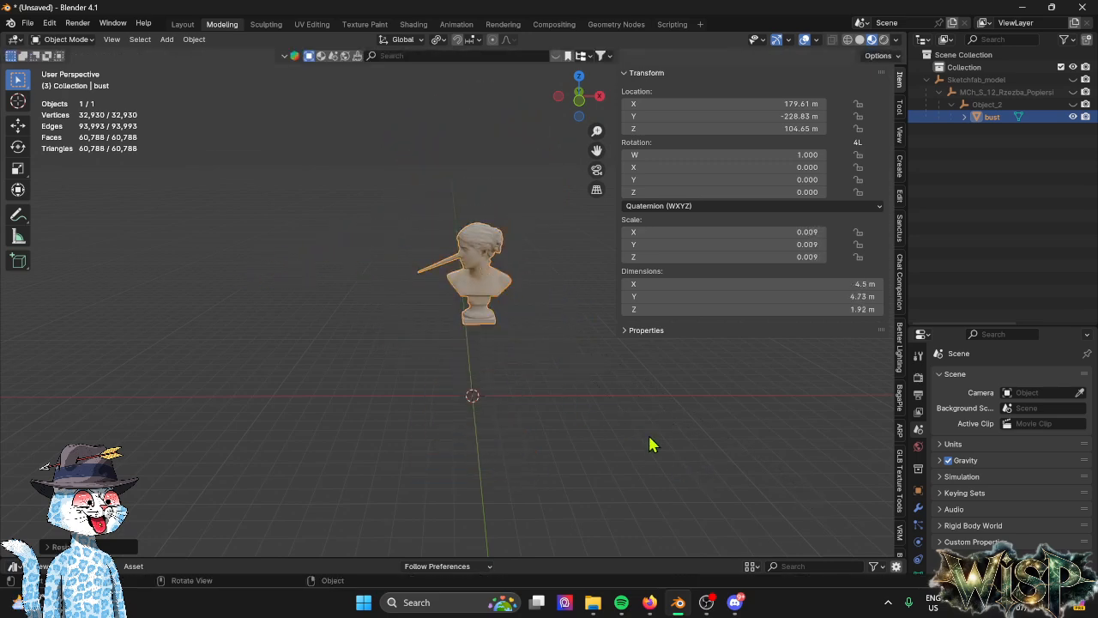
Lower the bust along the global Z axis by about 4.6 m so its base sits near the world origin.
key("g")
key("z")
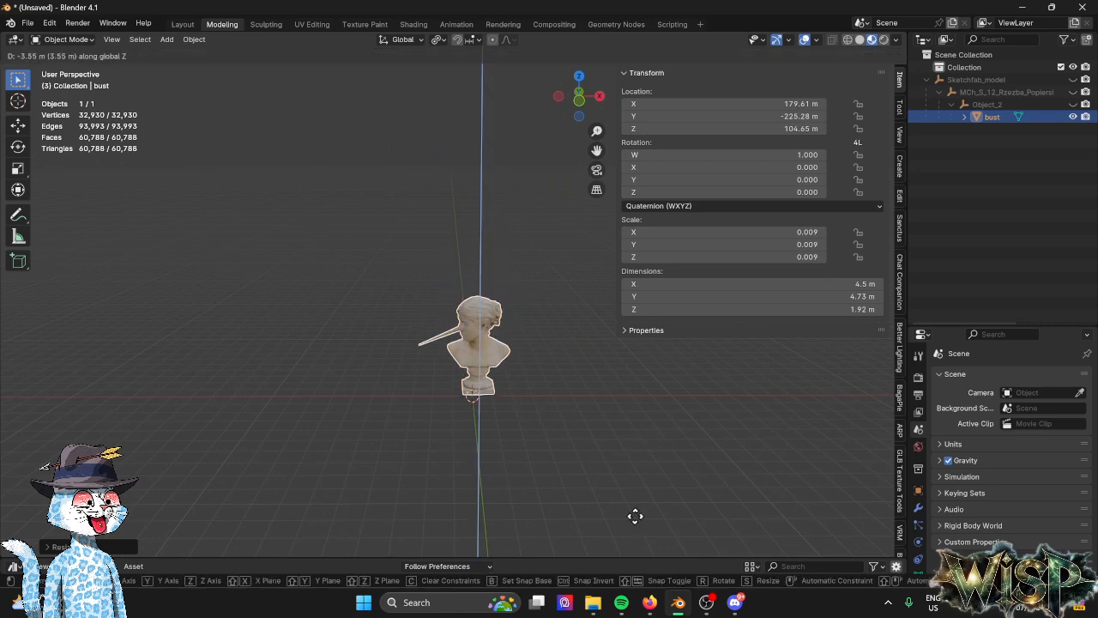
left_click(628, 526)
middle_click_drag(627, 526, 591, 442, "shift")
scroll(591, 442, "up", 1)
scroll(591, 446, "up", 5)
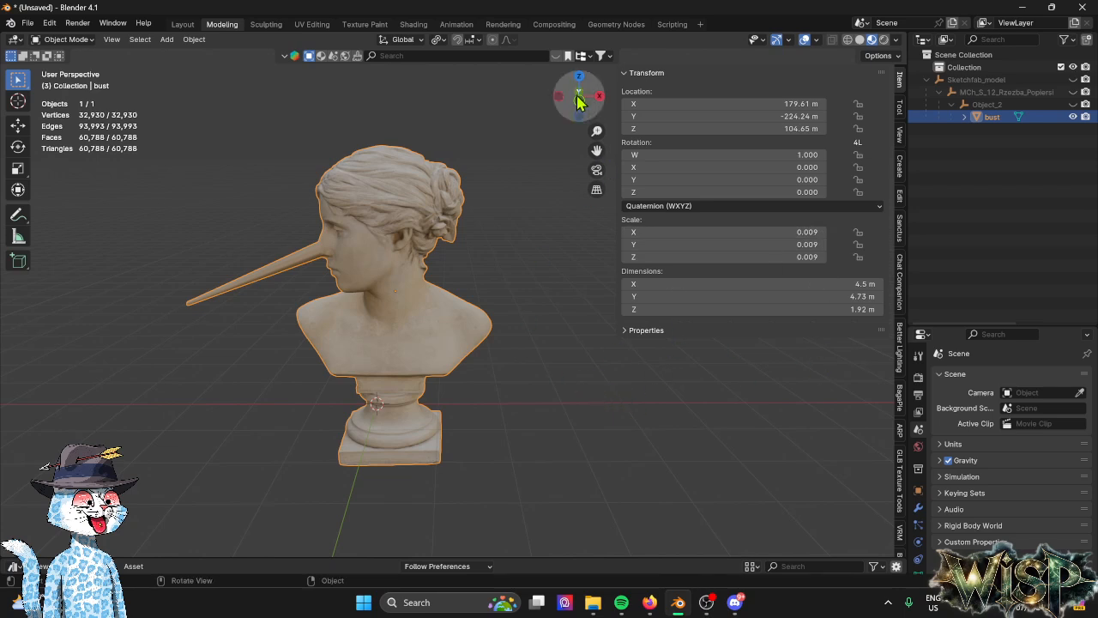
Hide the transform details, dismiss the Microsoft Store notification, and apply all transforms to the bust.
key("n")
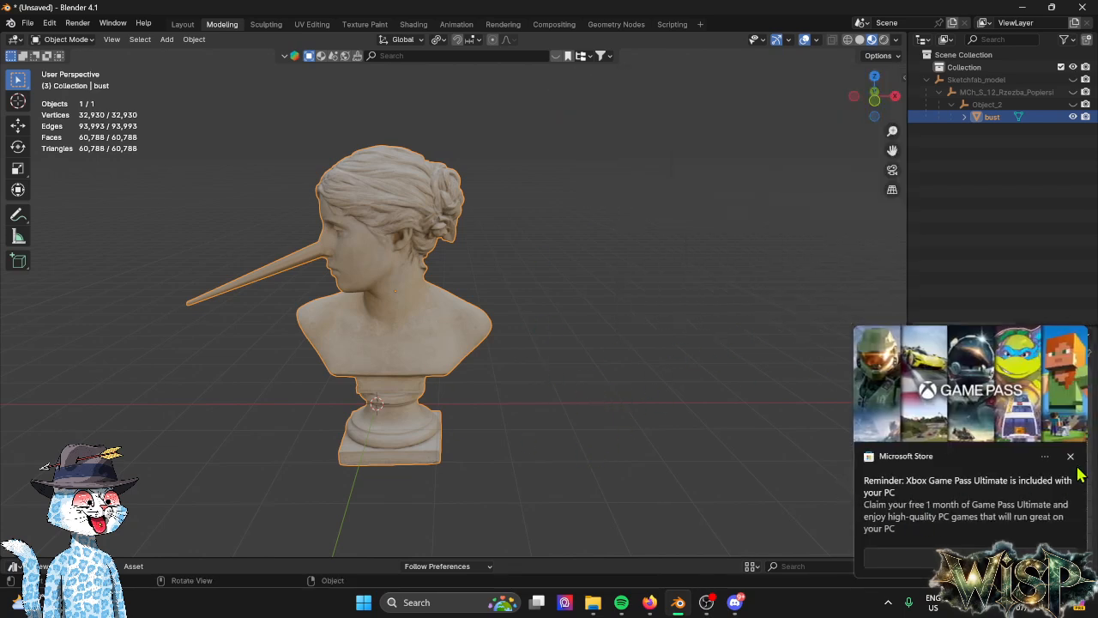
left_click(1081, 455)
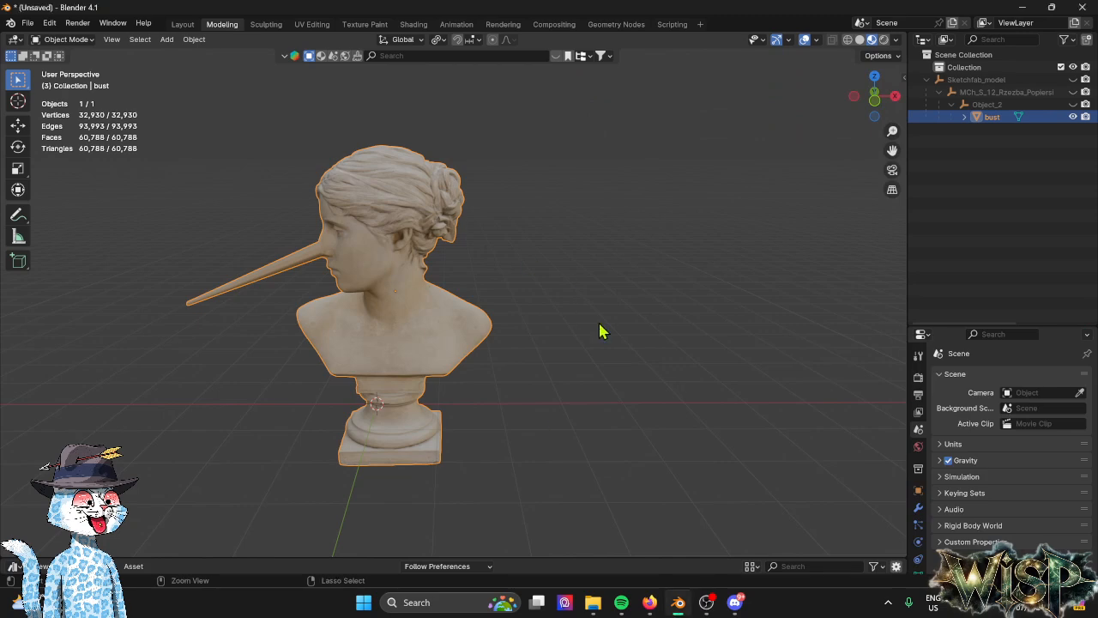
key("ctrl+a")
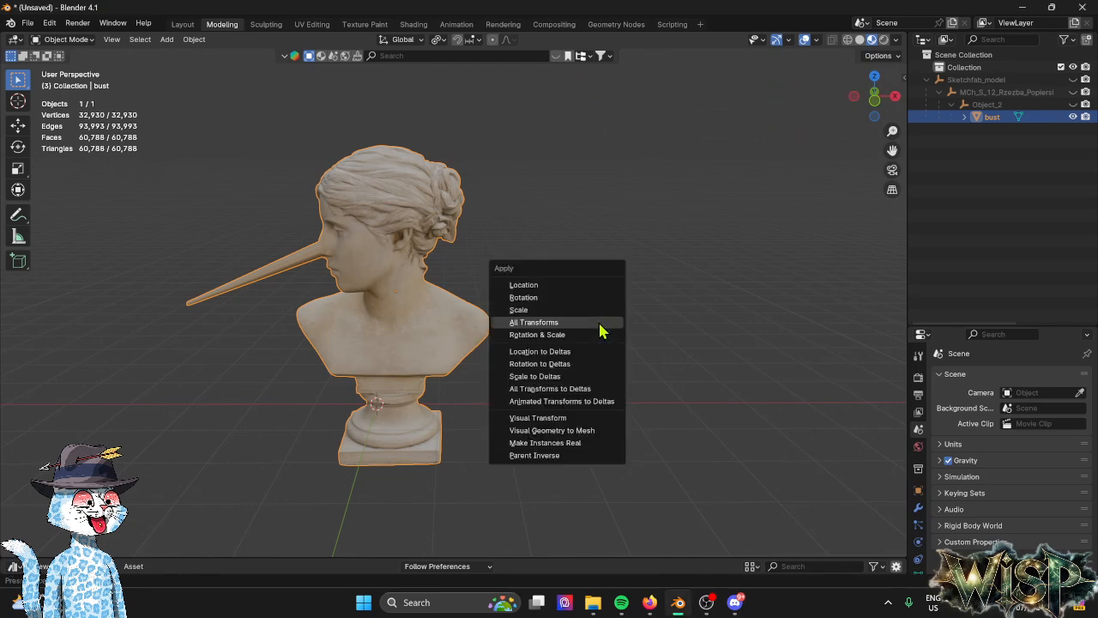
left_click(549, 326)
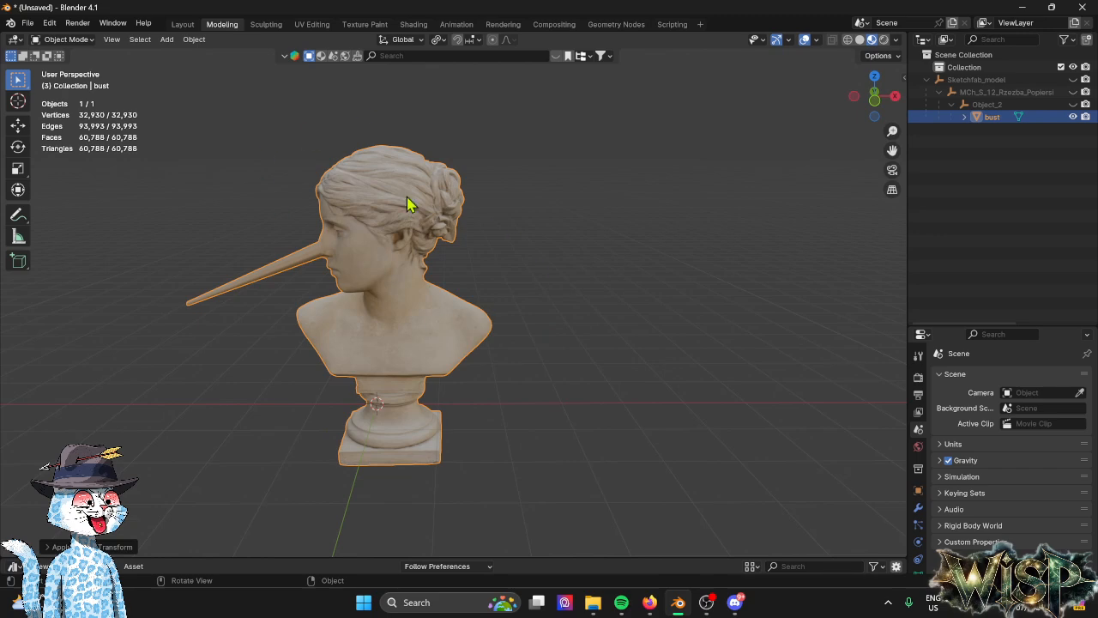
middle_click_drag(490, 238, 512, 250)
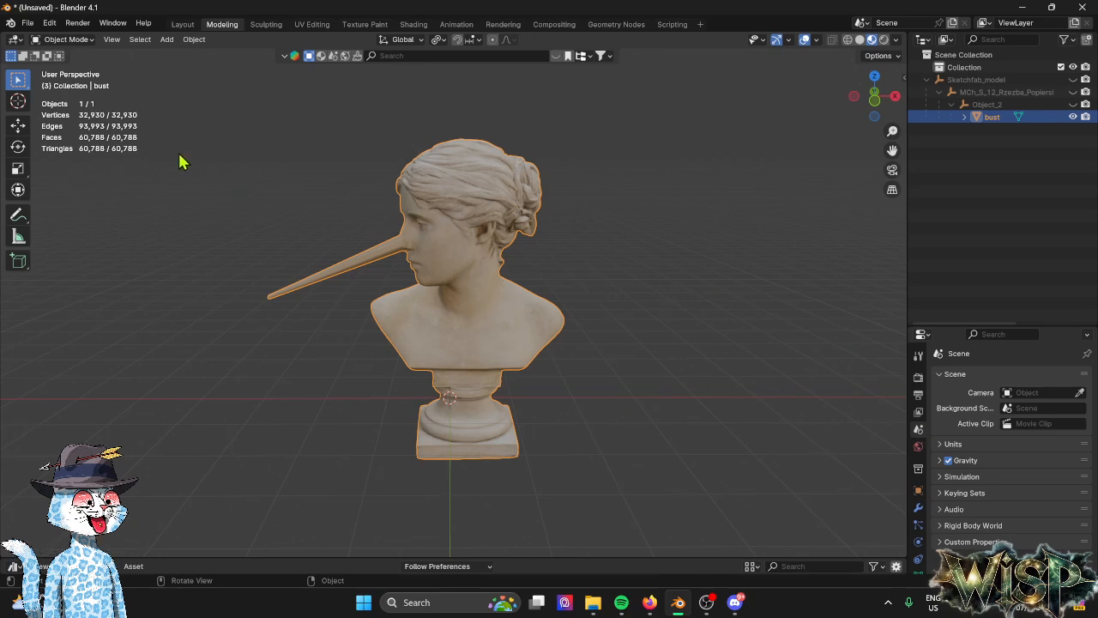
Switch the viewport's Statistics overlay off and back on.
left_click(816, 40)
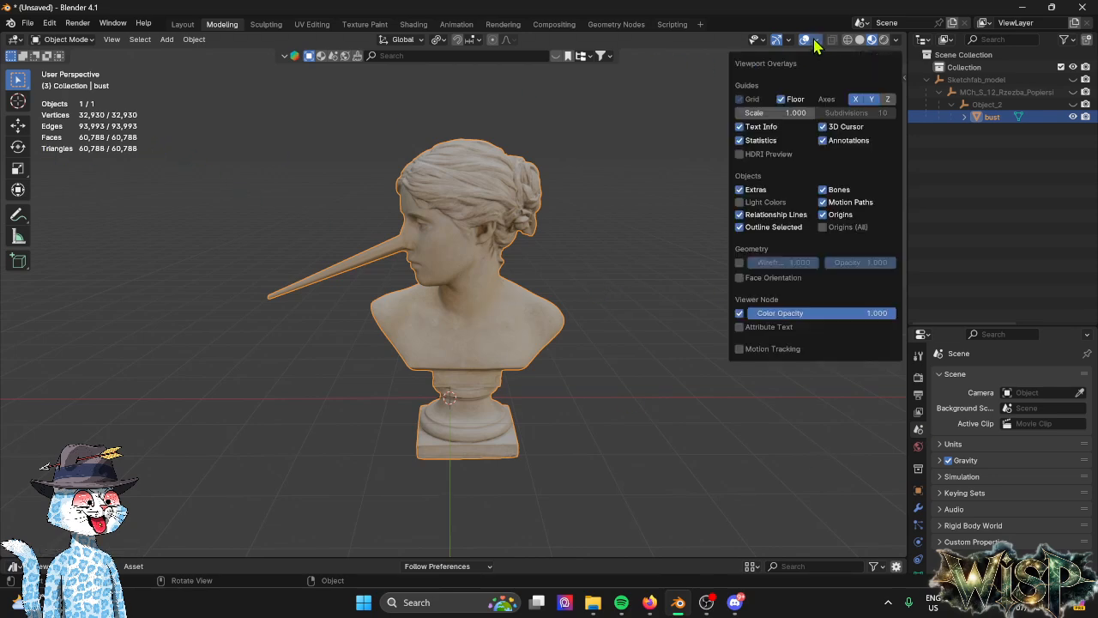
left_click(769, 142)
left_click(769, 141)
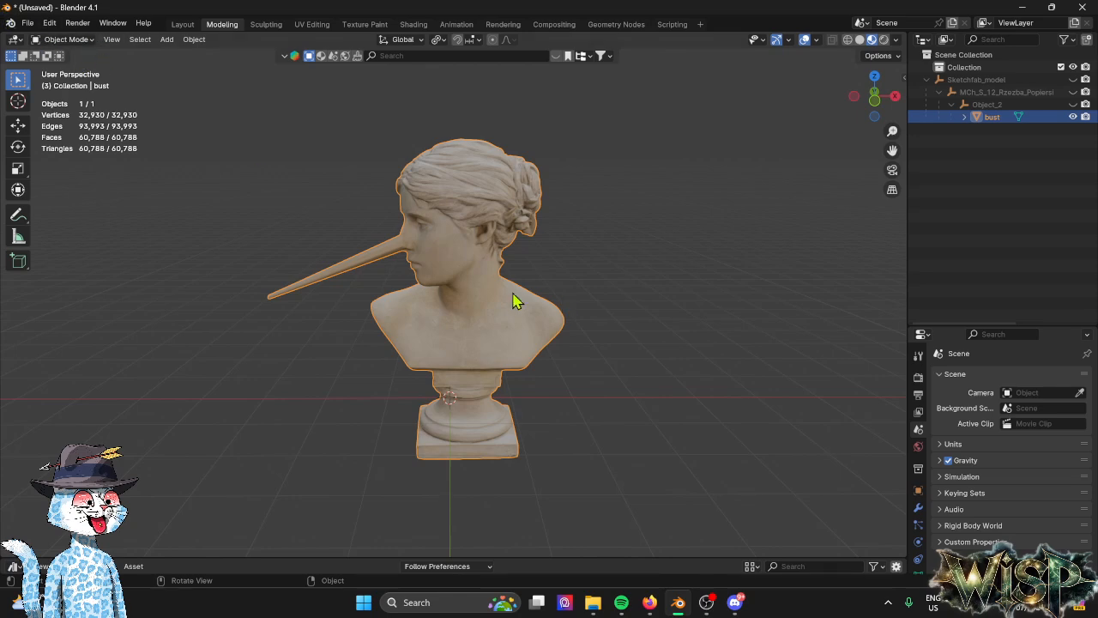
Decimate the bust's entire mesh to a ratio of 0.1 in Edit Mode and return to Object Mode.
key("Tab")
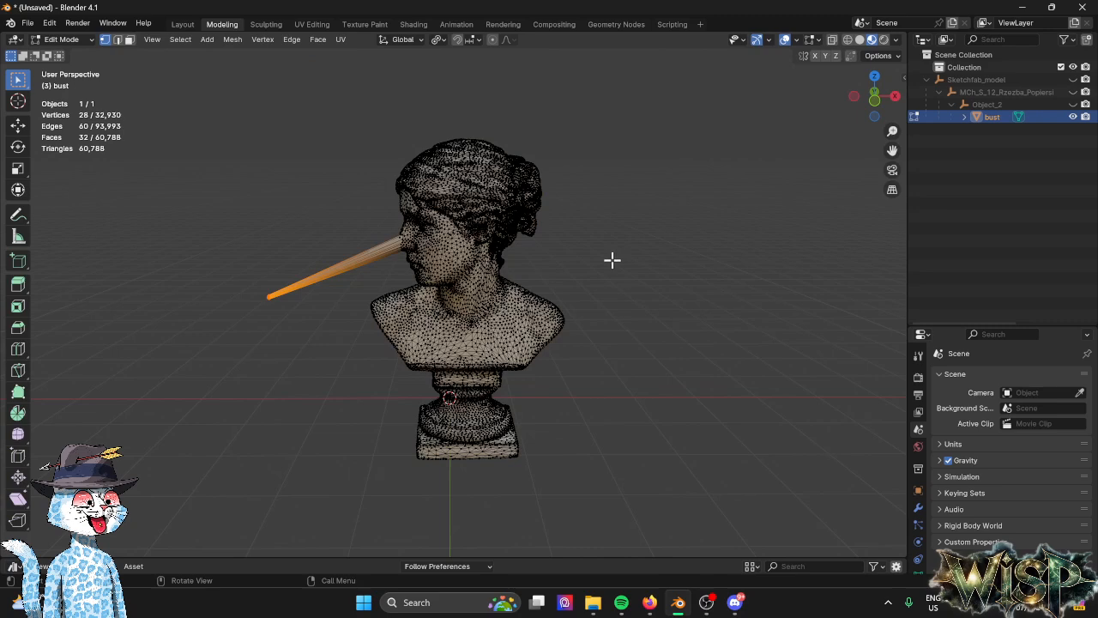
key("a")
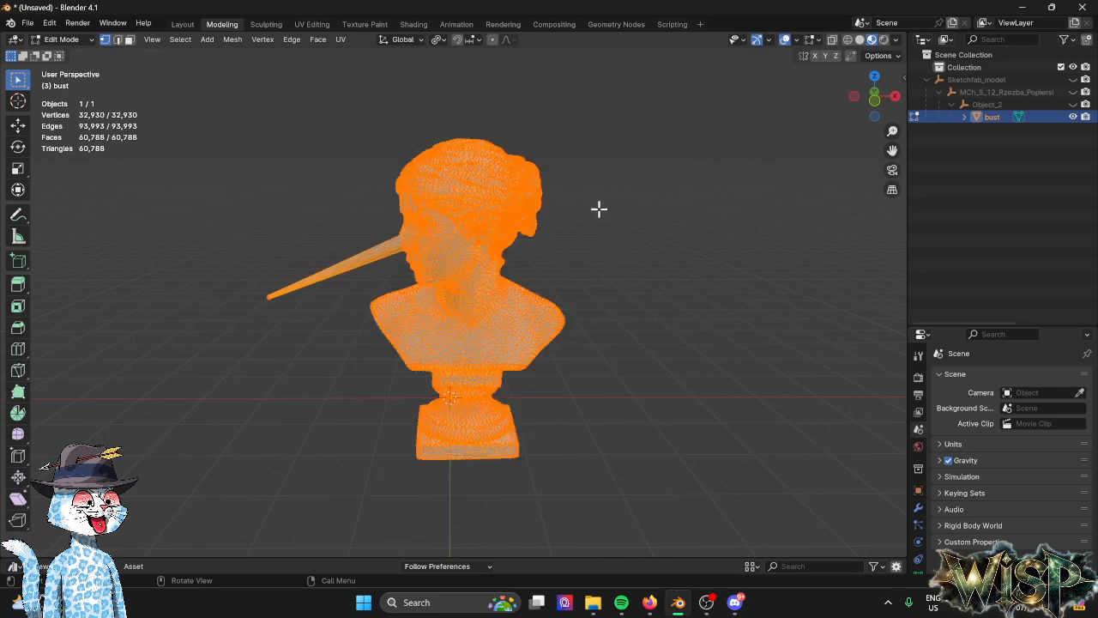
left_click(235, 40)
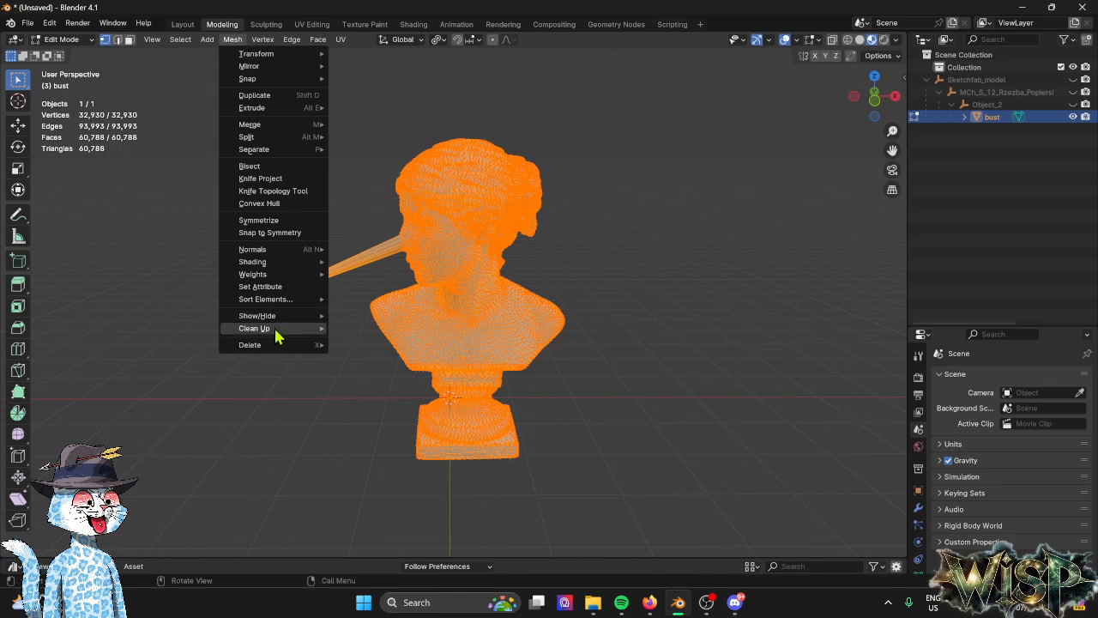
mouse_move(276, 335)
left_click(378, 346)
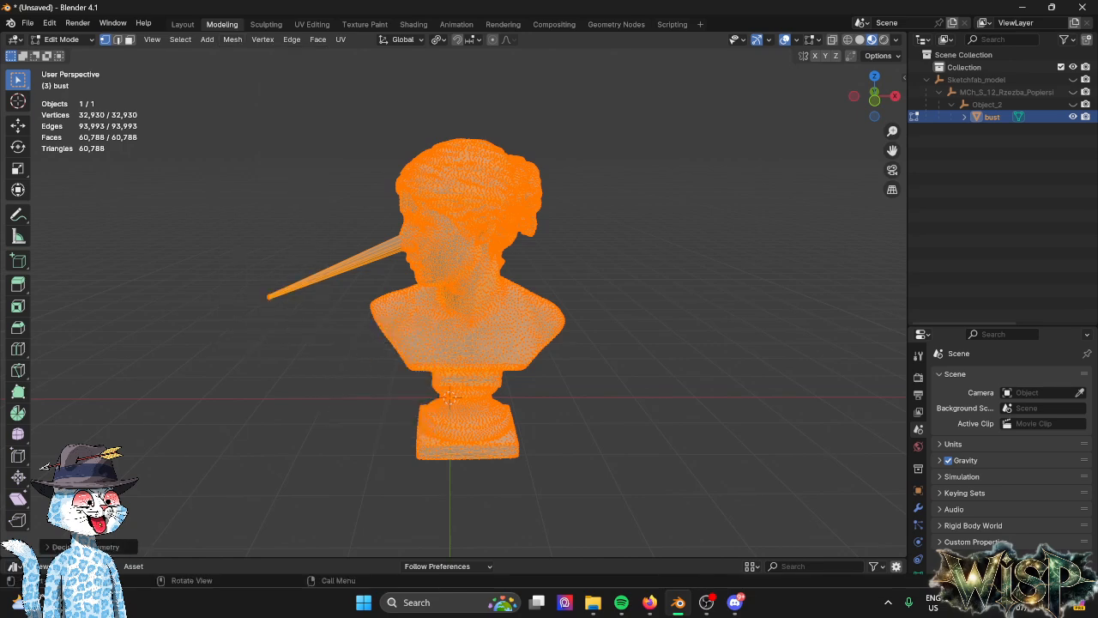
left_click(84, 546)
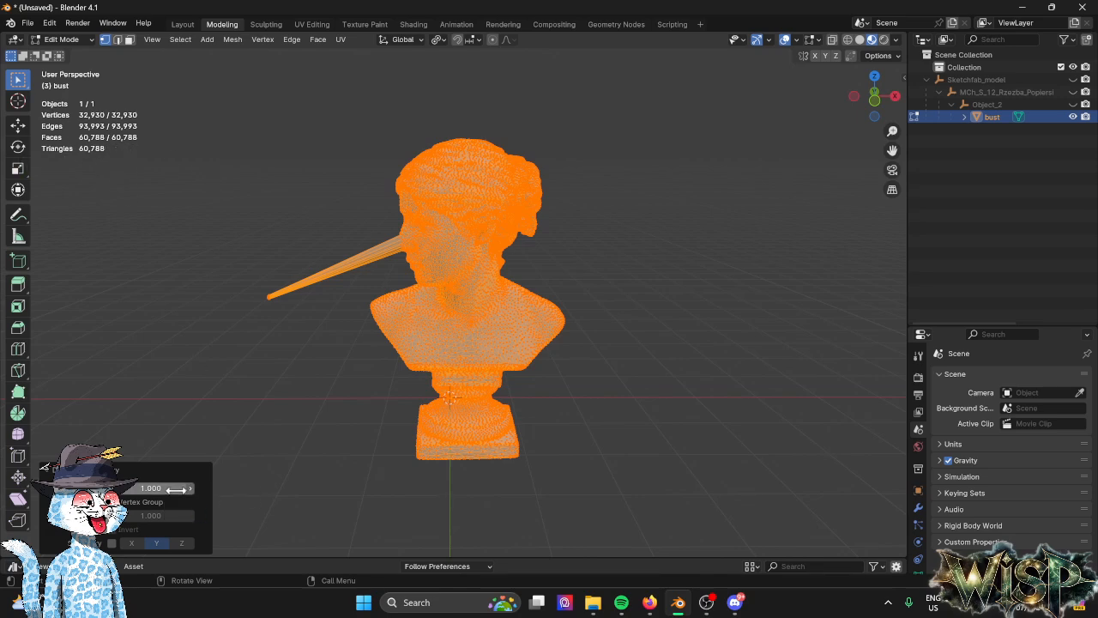
left_click_drag(176, 490, 77, 490)
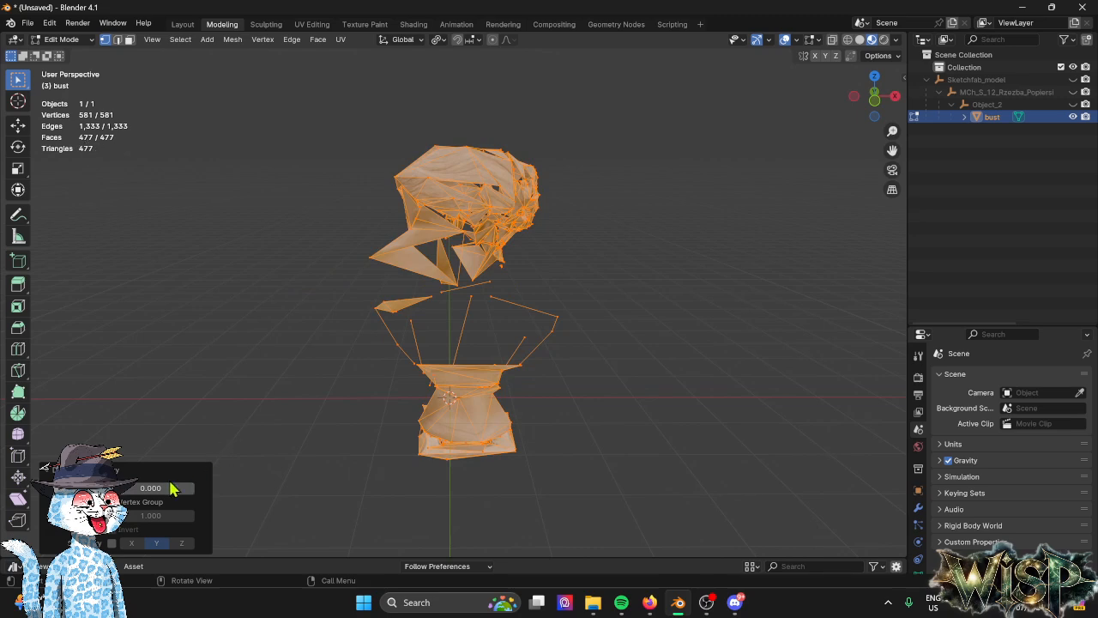
left_click_drag(140, 490, 153, 490)
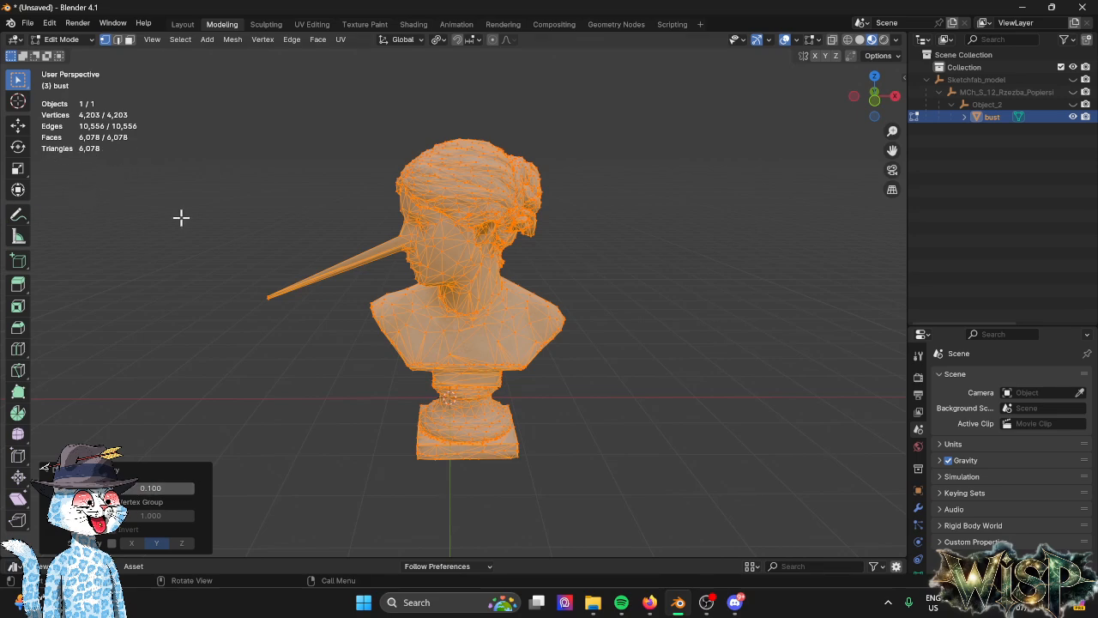
middle_click_drag(425, 365, 439, 389)
scroll(439, 388, "up", 2)
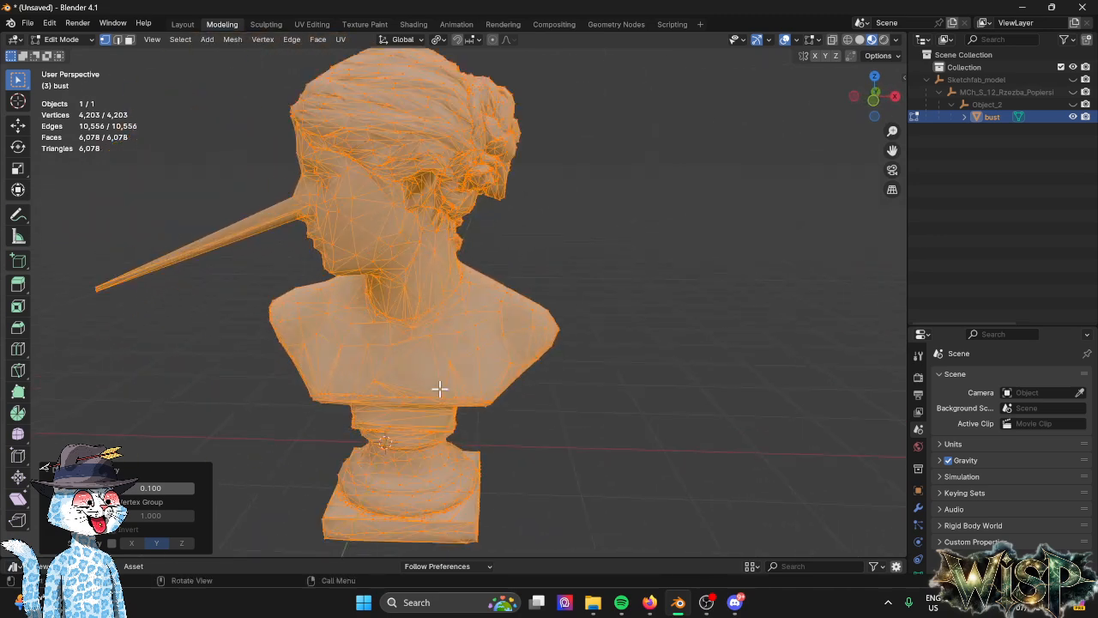
left_click(575, 284)
key("Tab")
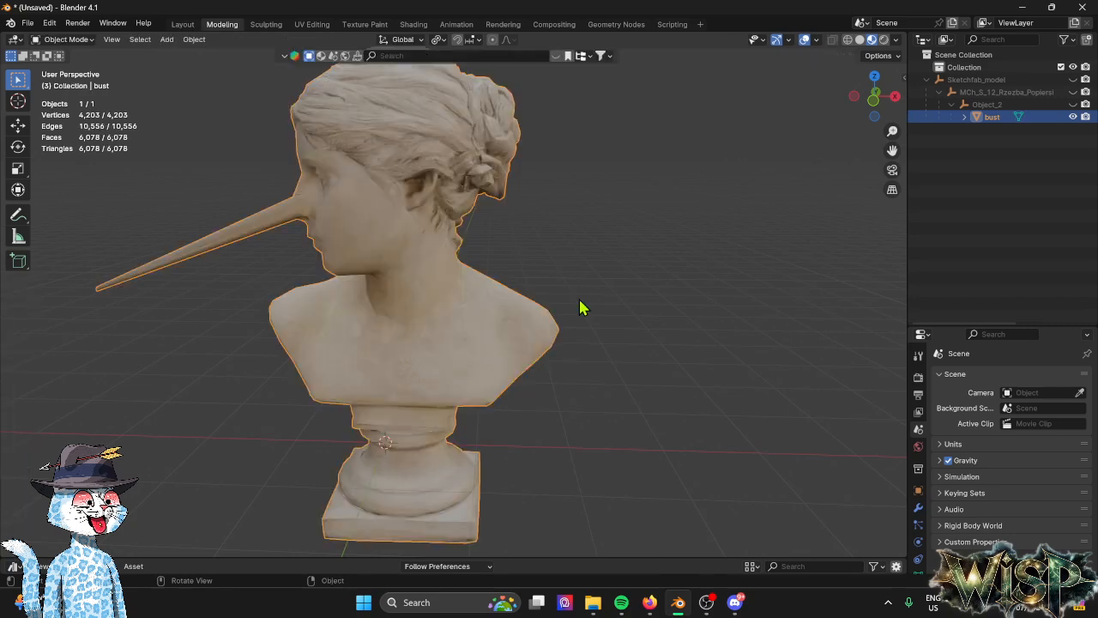
Examine the decimated bust's surface and silhouette from close up and from a distance.
middle_click_drag(569, 338, 600, 352)
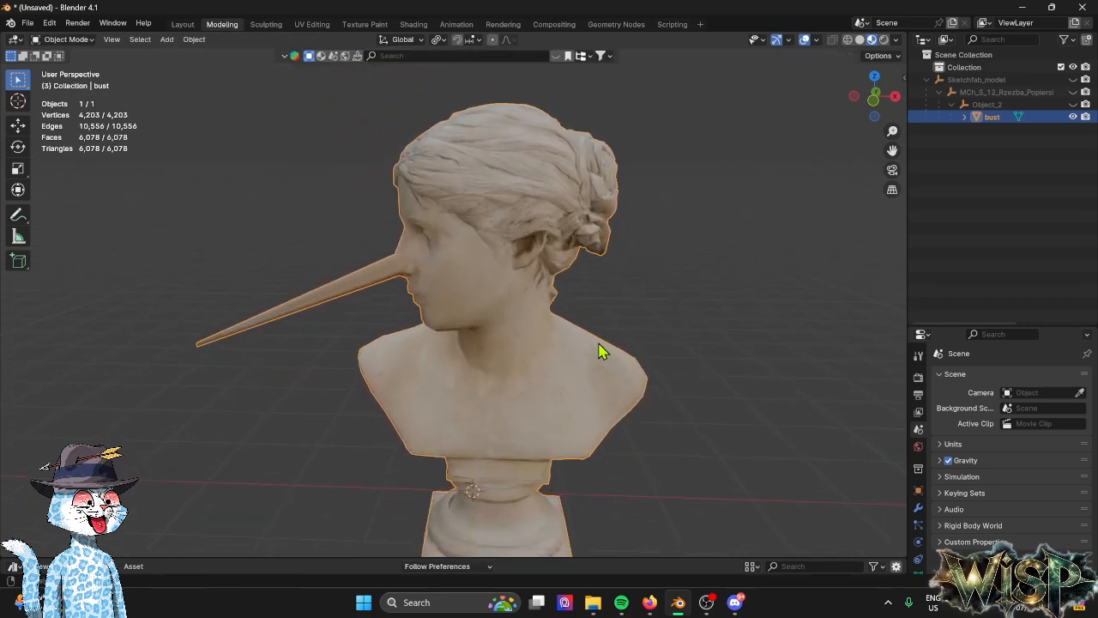
scroll(601, 352, "up", 6)
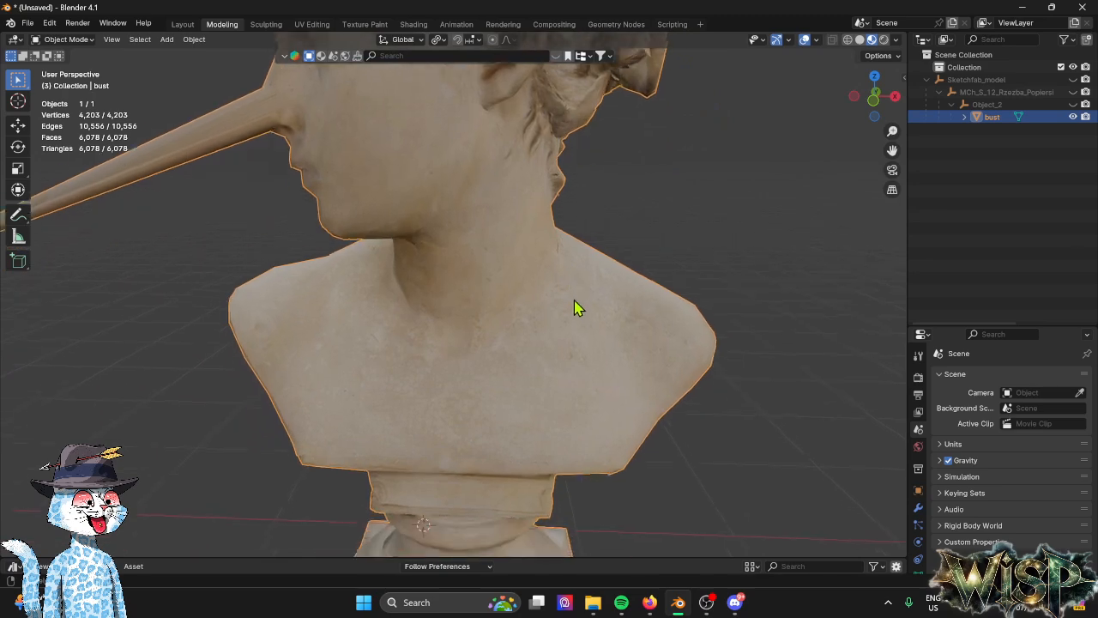
scroll(575, 309, "down", 7)
scroll(579, 378, "up", 7)
scroll(581, 378, "down", 3)
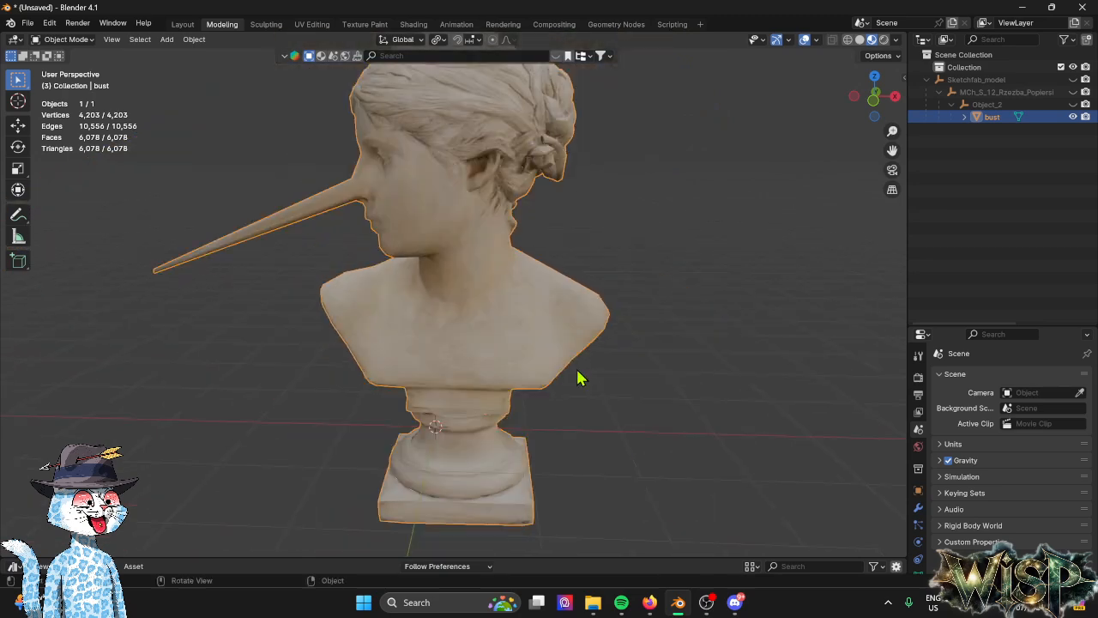
left_click_drag(166, 87, 693, 495)
scroll(508, 455, "down", 2)
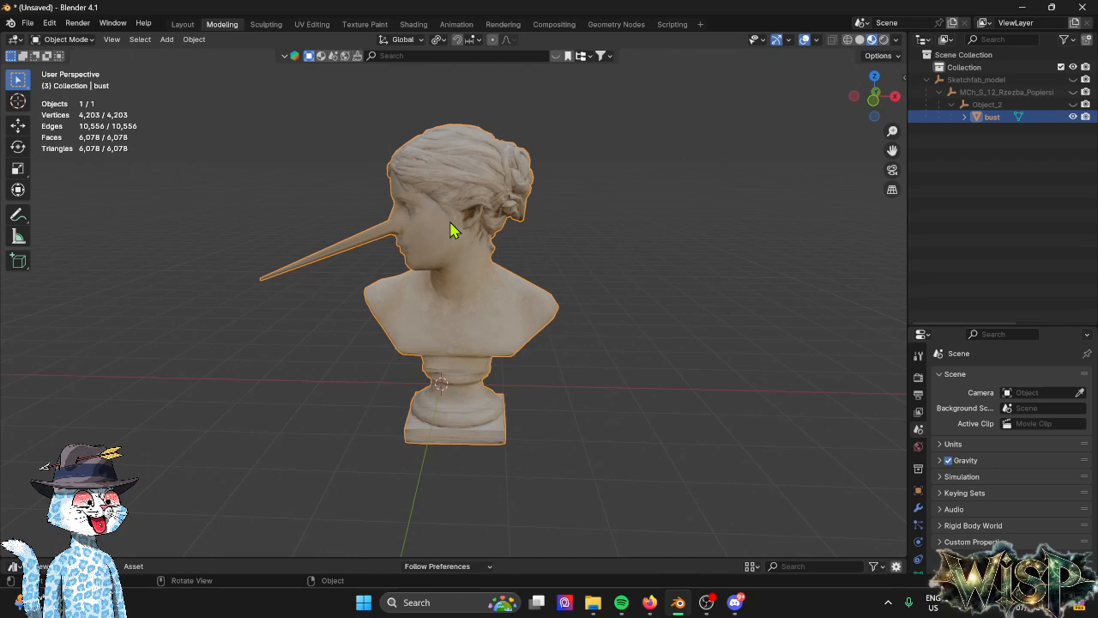
Duplicate the bust twice, placing the copies in a row beside it, and undo both duplications.
scroll(523, 326, "down", 5)
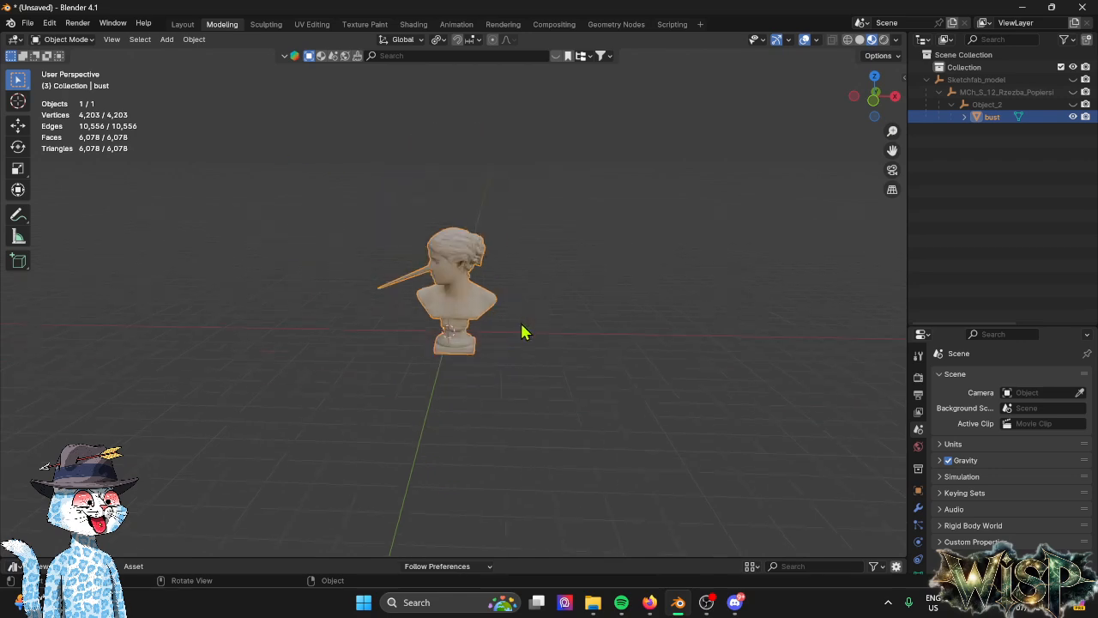
key("shift+d")
left_click(363, 312)
key("shift+d")
left_click(166, 321)
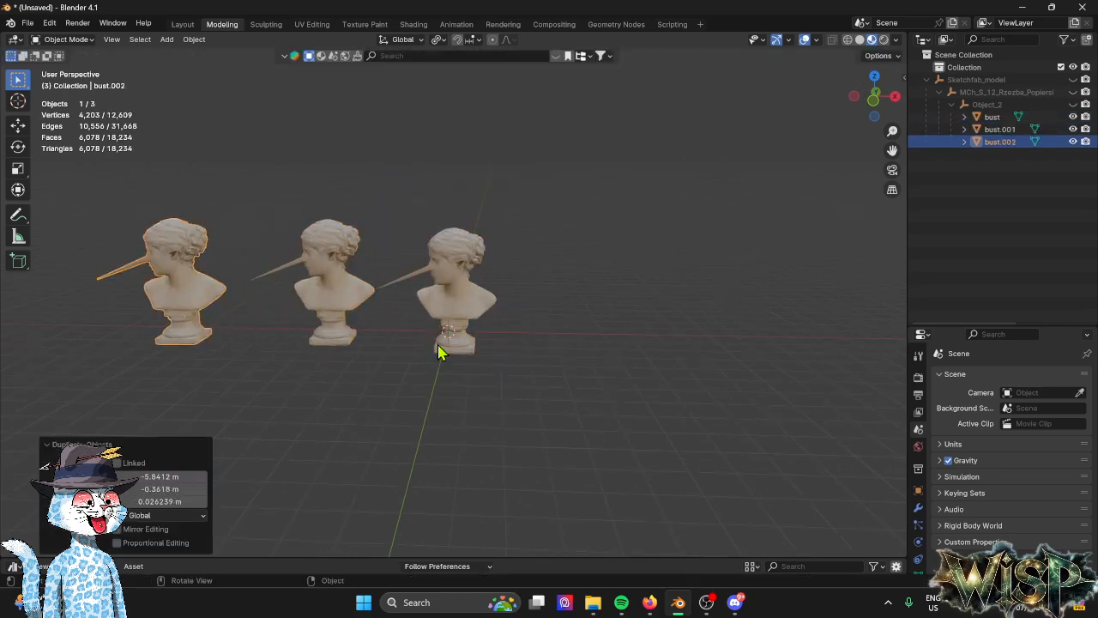
key("ctrl+z")
key("ctrl+z")
key("ctrl+z")
scroll(437, 352, "up", 3)
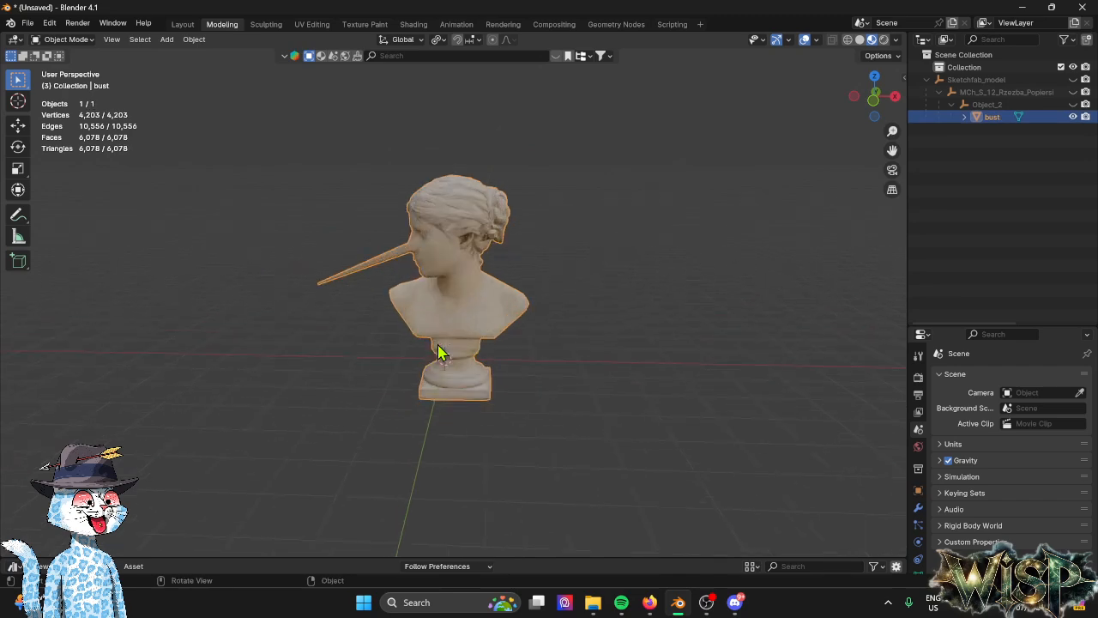
key("g")
right_click(438, 341)
Show the GLB Texture Tools for the bust and select the Image_0.002 texture.
key("n")
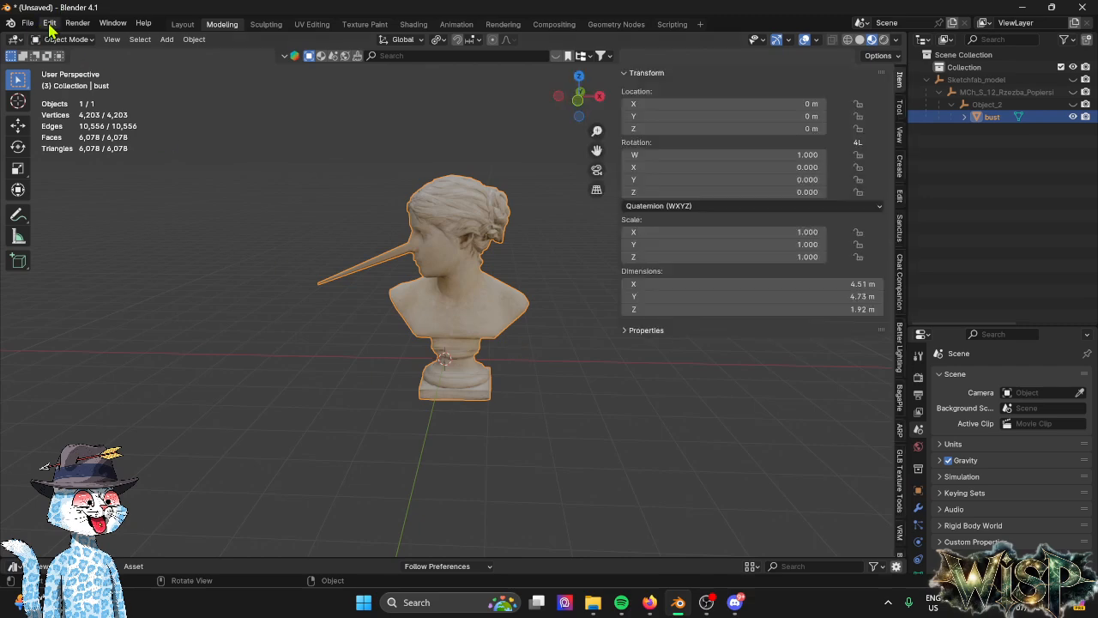
left_click(49, 24)
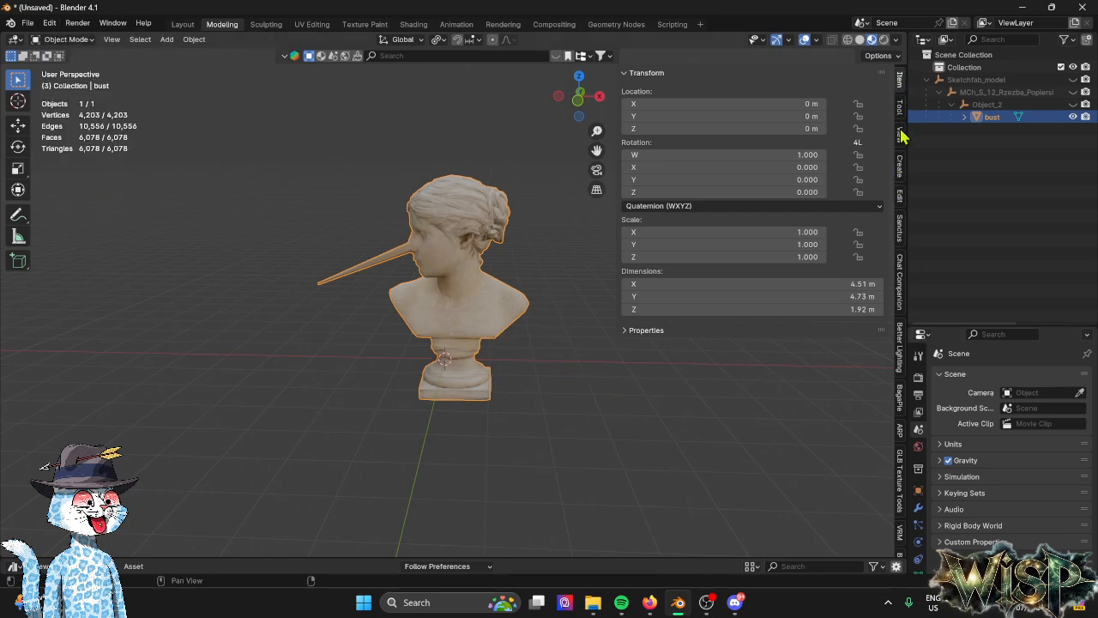
scroll(903, 136, "down", 2)
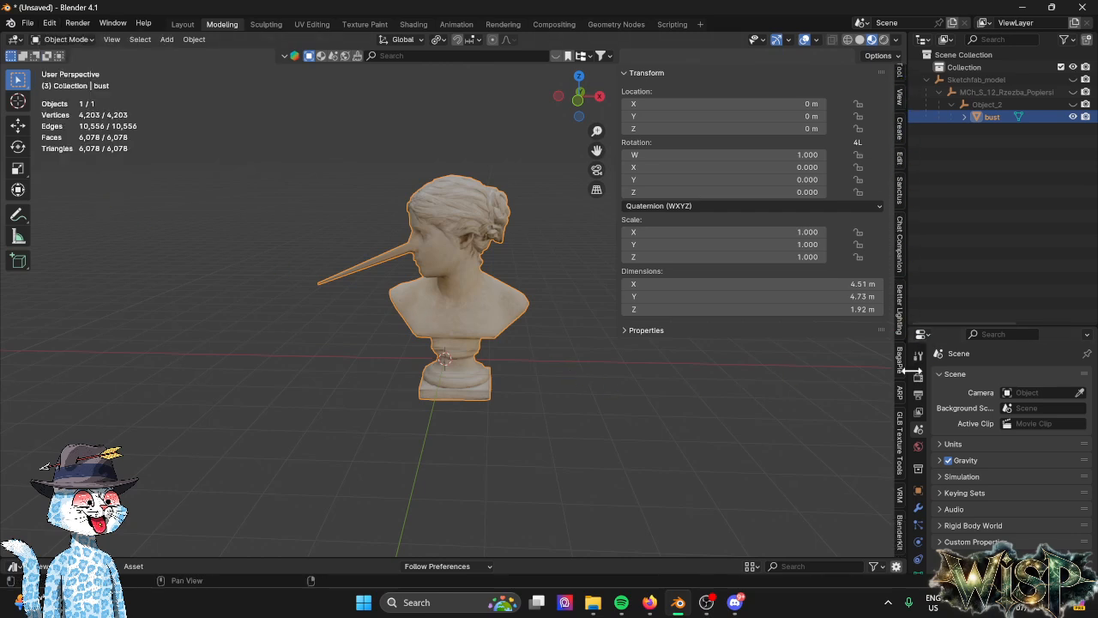
left_click(901, 442)
scroll(424, 354, "up", 2)
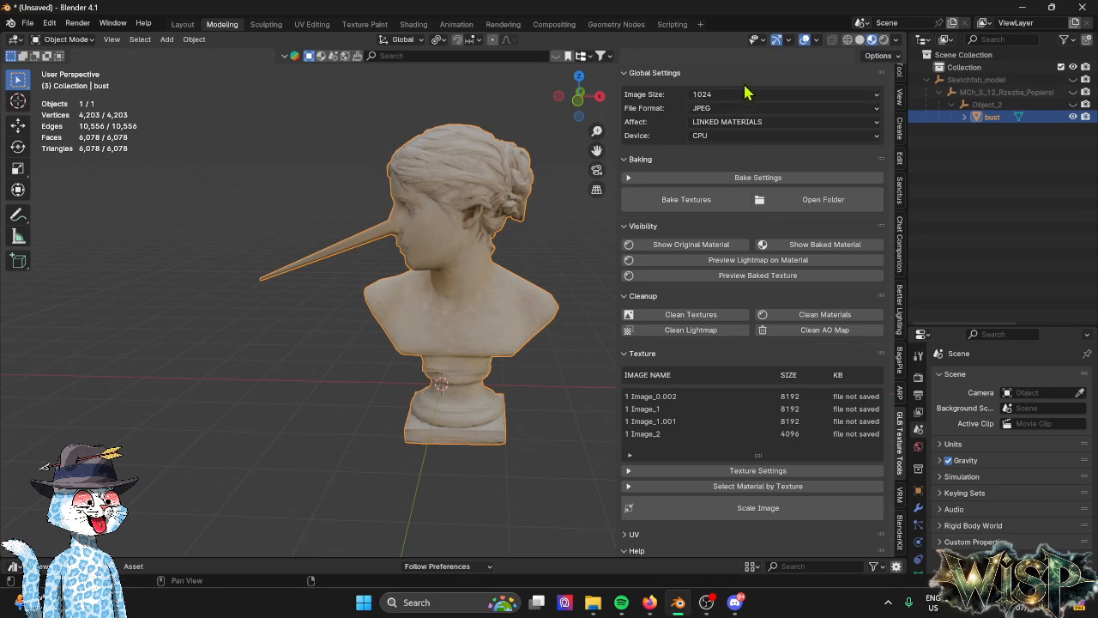
left_click(805, 398)
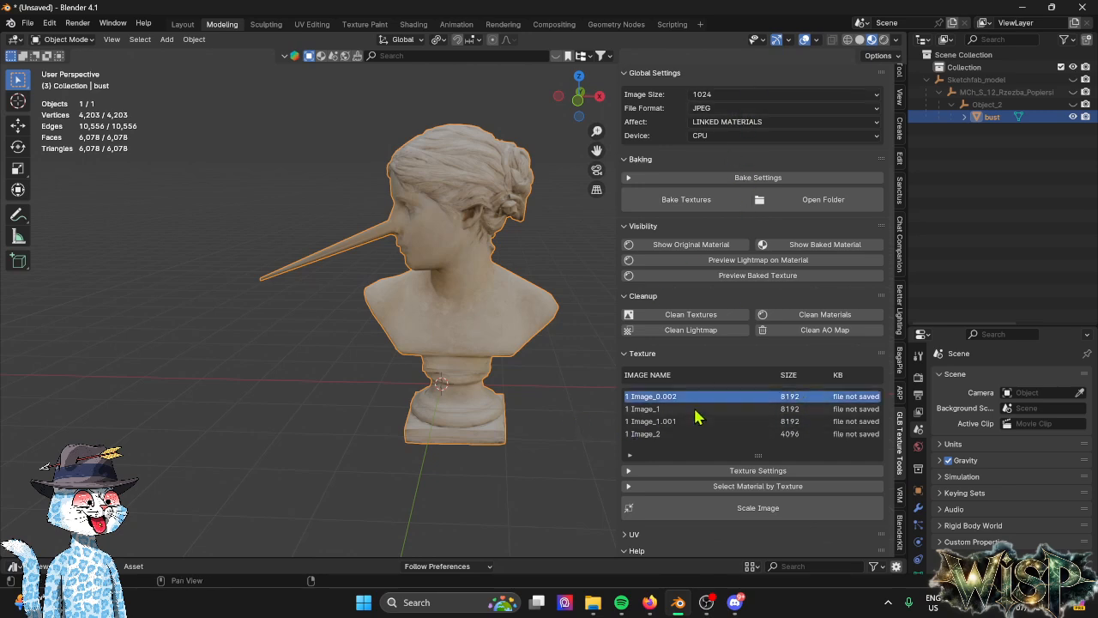
left_click(577, 429)
left_click(454, 324)
Review the Image Size, File Format and Affect choices in the texture tools' global settings.
left_click(734, 95)
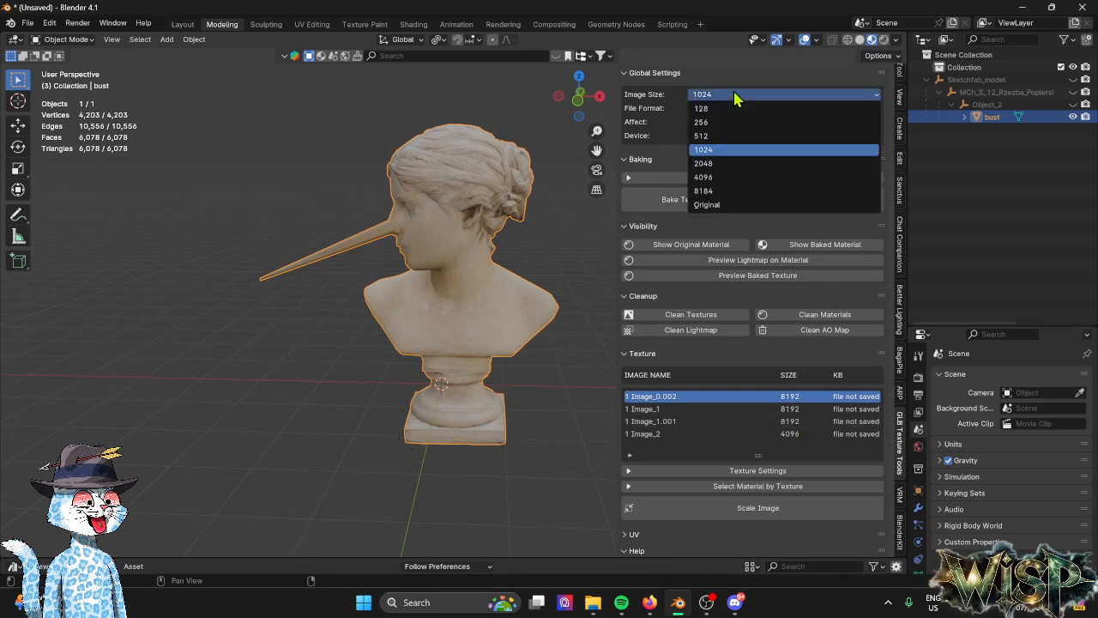
left_click(736, 98)
left_click(746, 99)
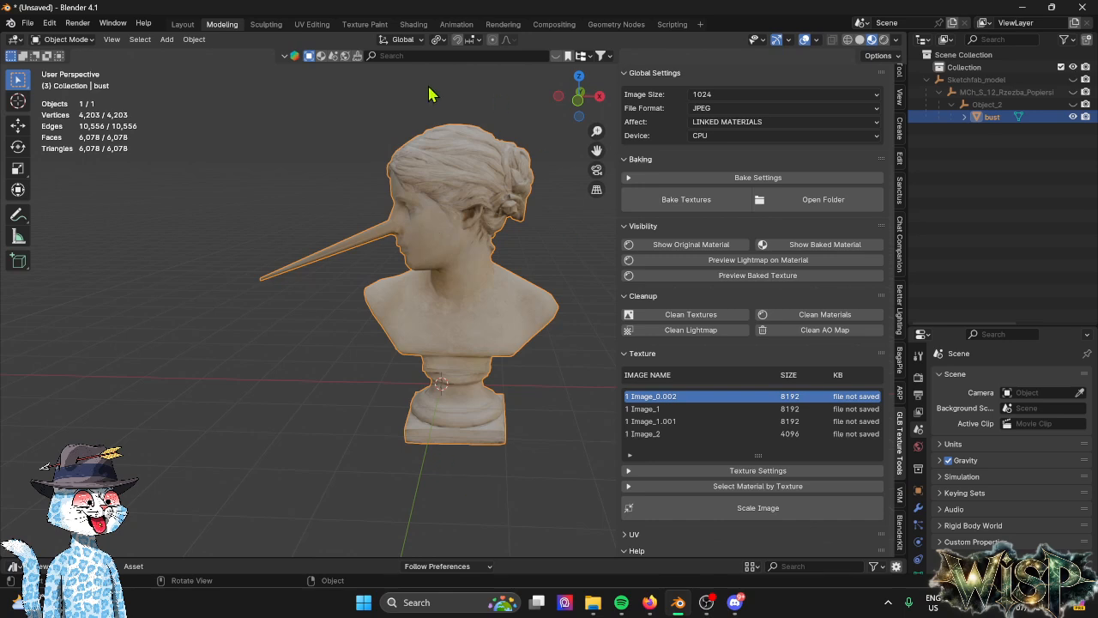
left_click(711, 101)
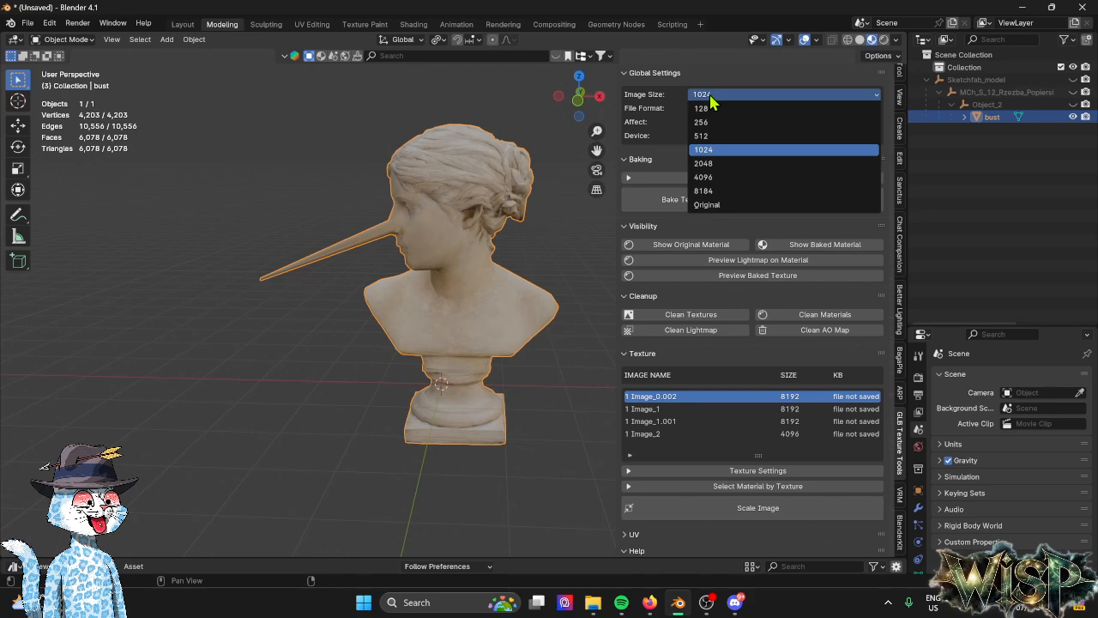
left_click(710, 97)
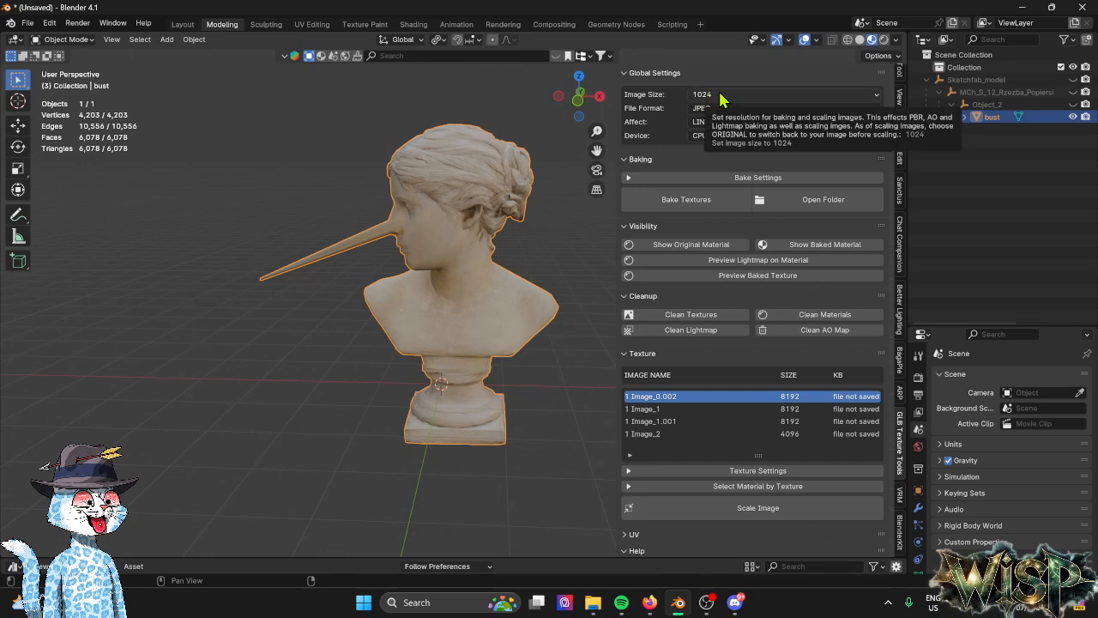
left_click(734, 110)
left_click(733, 121)
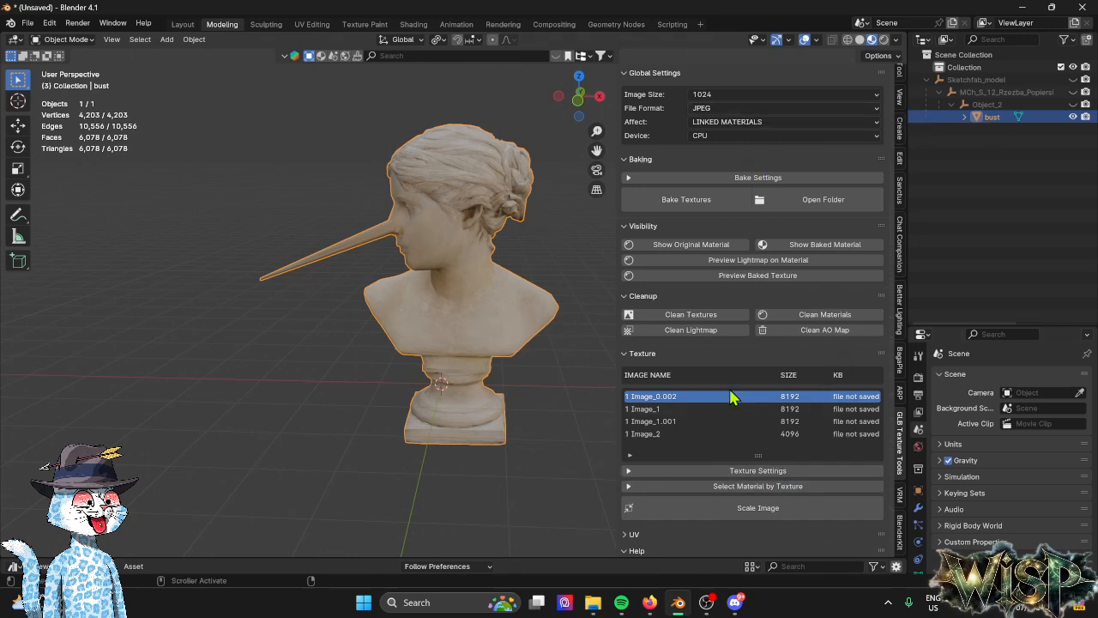
Expand the Texture Settings to show the options for processing all listed textures and for packing or unpacking.
scroll(755, 442, "down", 1)
left_click(682, 446)
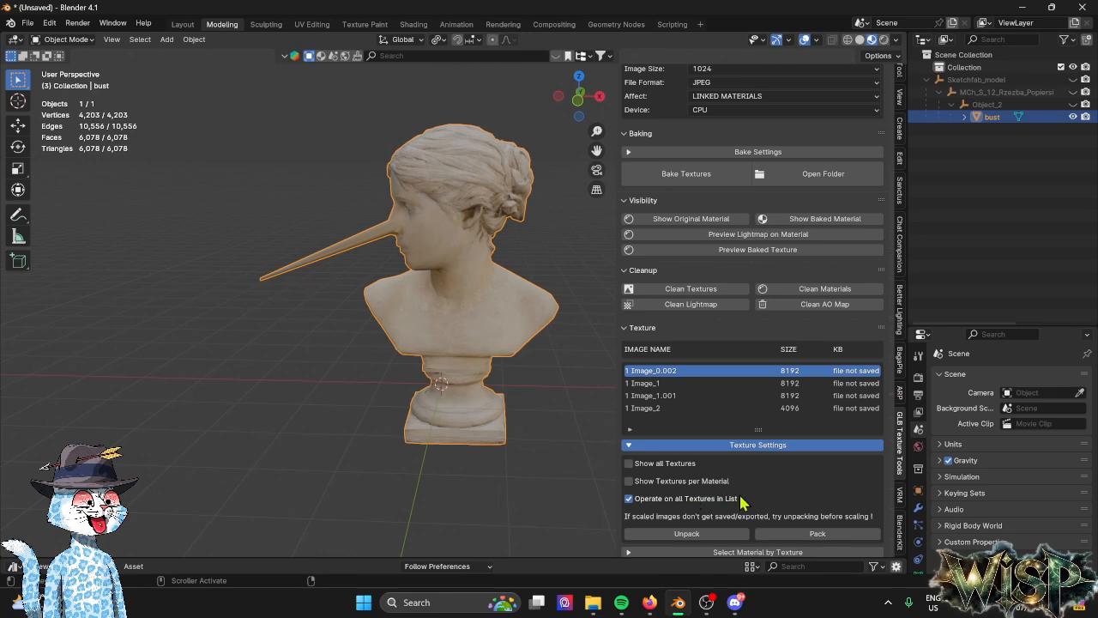
scroll(745, 505, "down", 2)
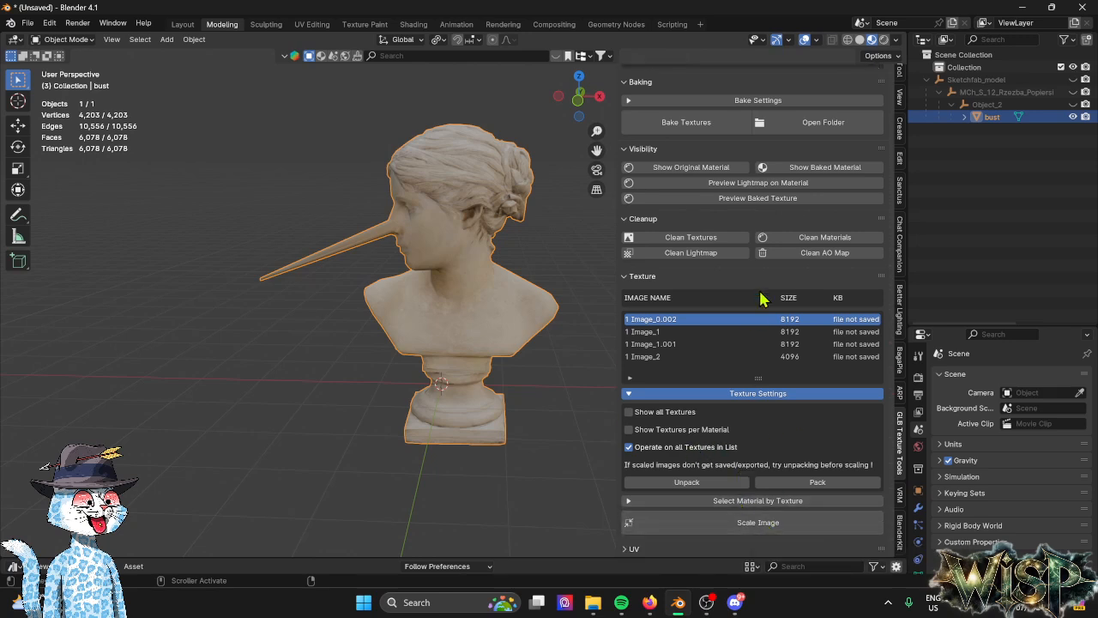
Scale all of the bust's listed textures to 1024, check the list by reselecting the bust, and hide the texture tools.
left_click(753, 525)
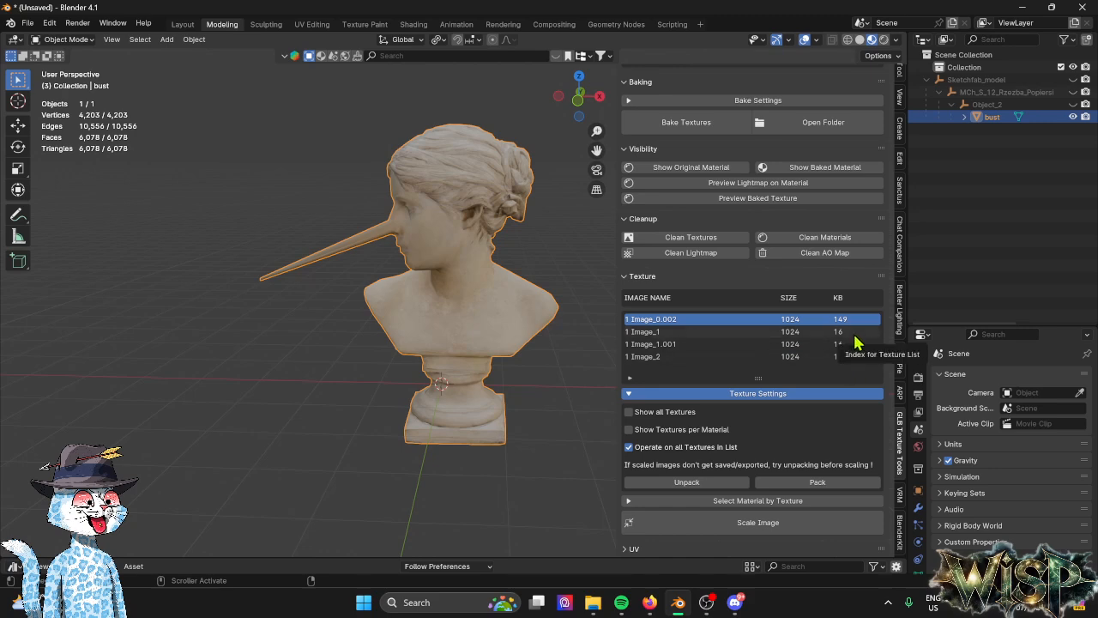
left_click(588, 388)
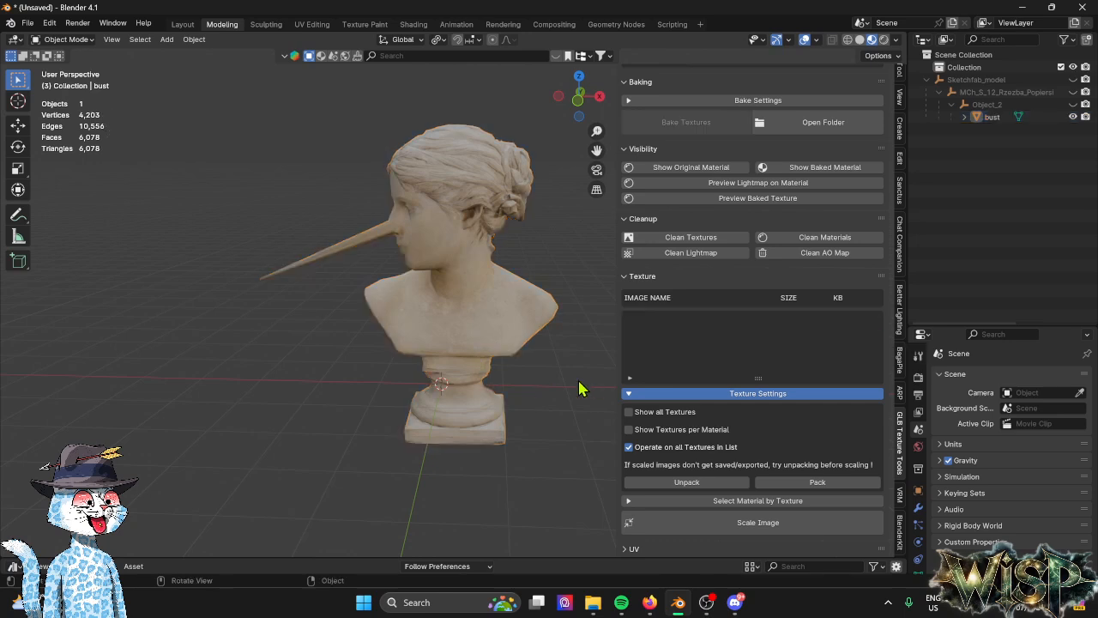
key("n")
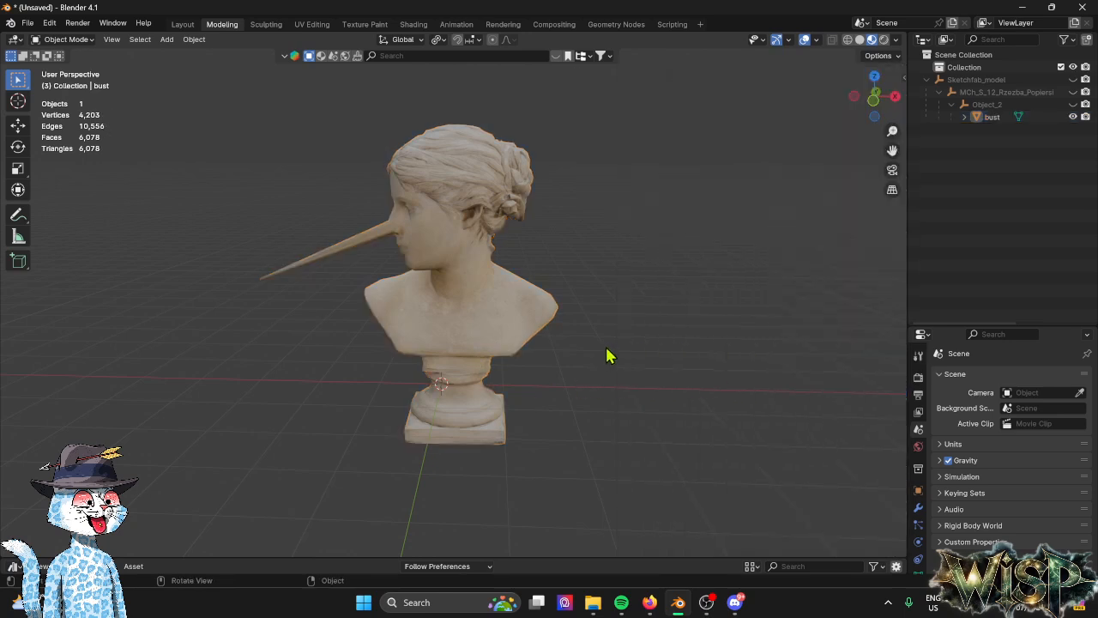
left_click(473, 338)
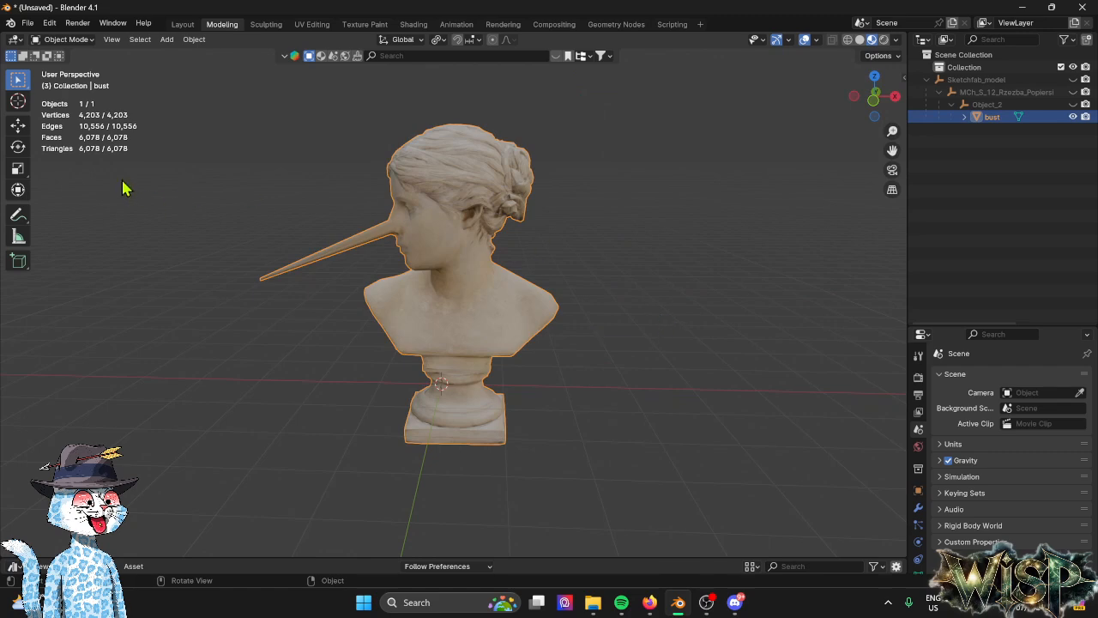
key("n")
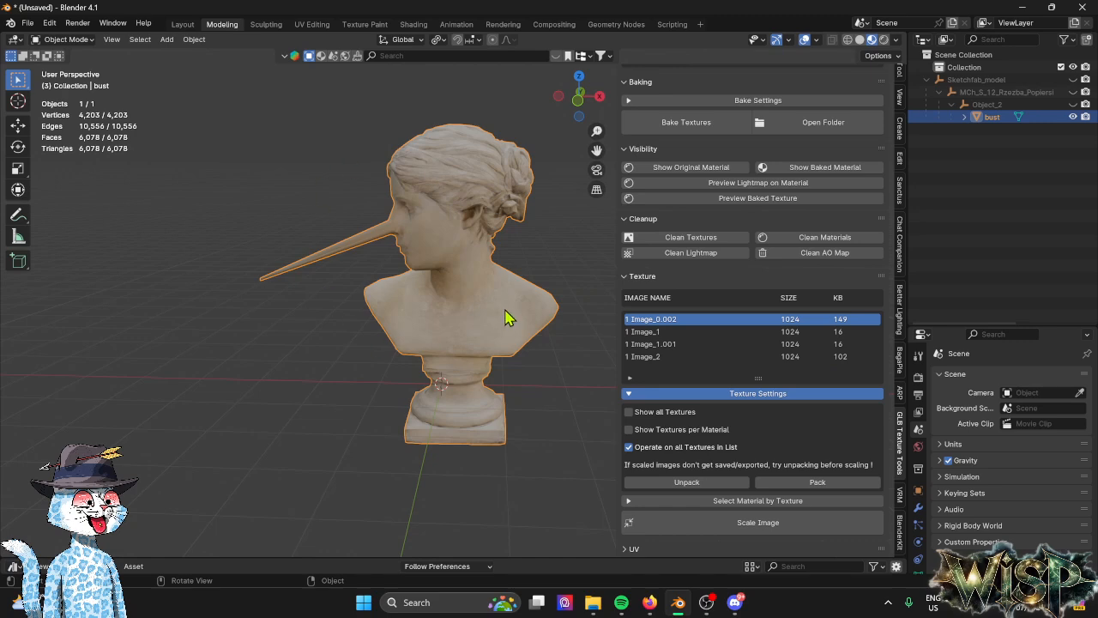
scroll(506, 318, "up", 5)
scroll(515, 315, "down", 3)
key("n")
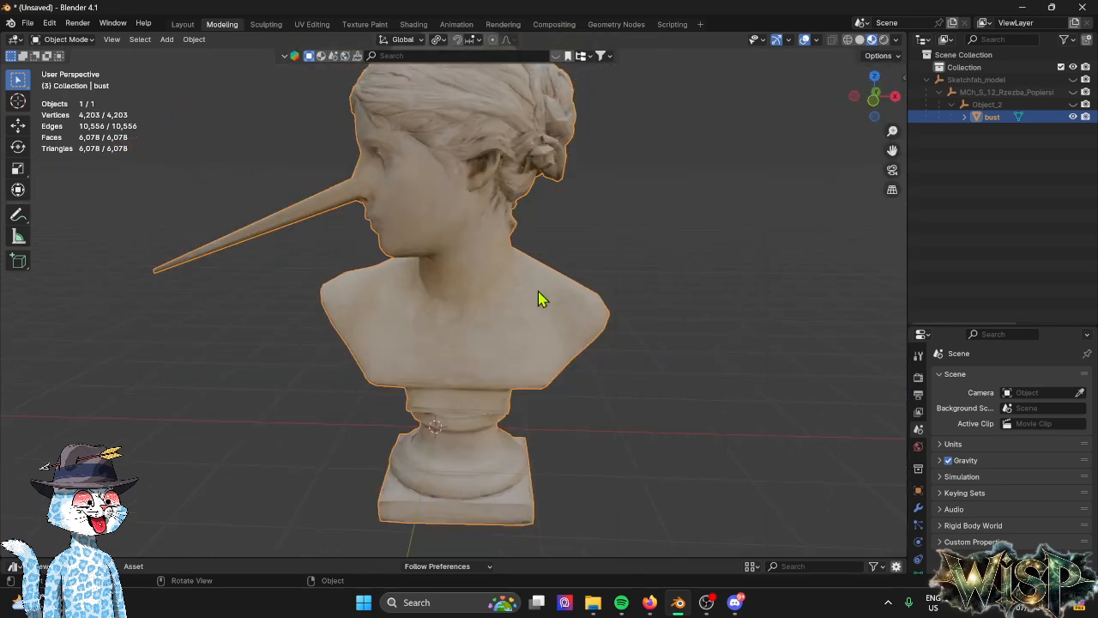
Export the bust as a glTF Binary file named statue.glb in the Desktop folder.
middle_click_drag(549, 307, 571, 312)
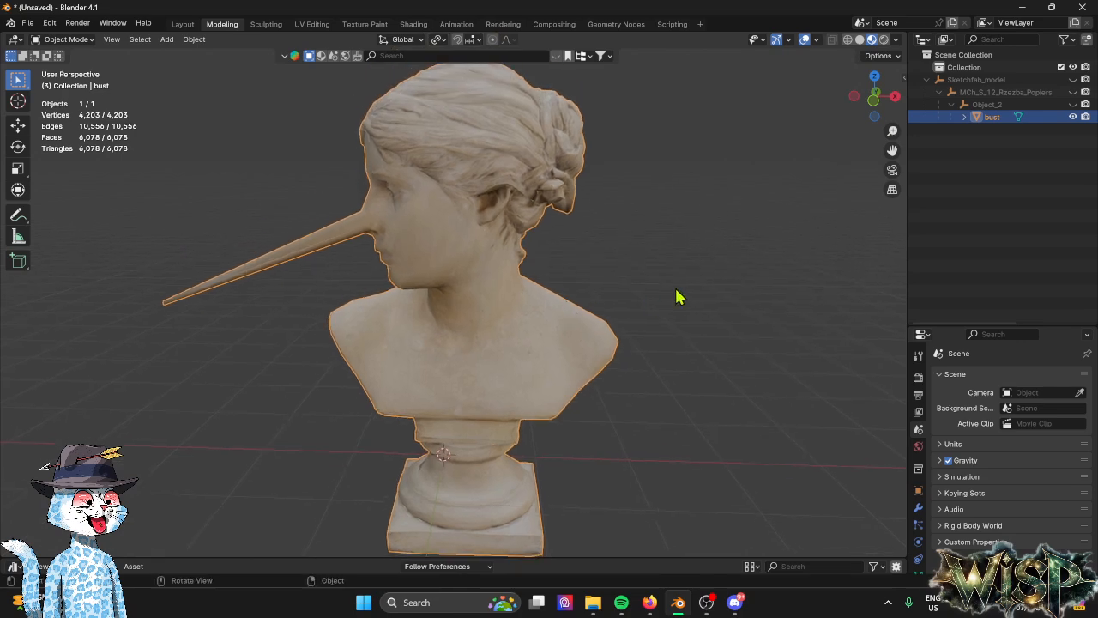
left_click(28, 23)
mouse_move(90, 215)
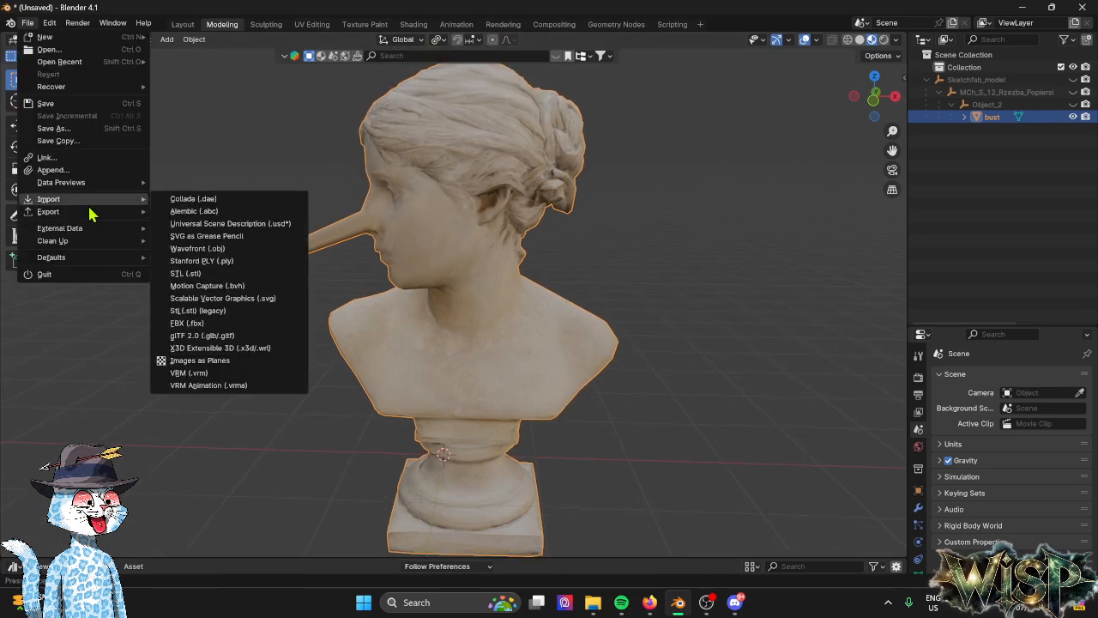
left_click(257, 357)
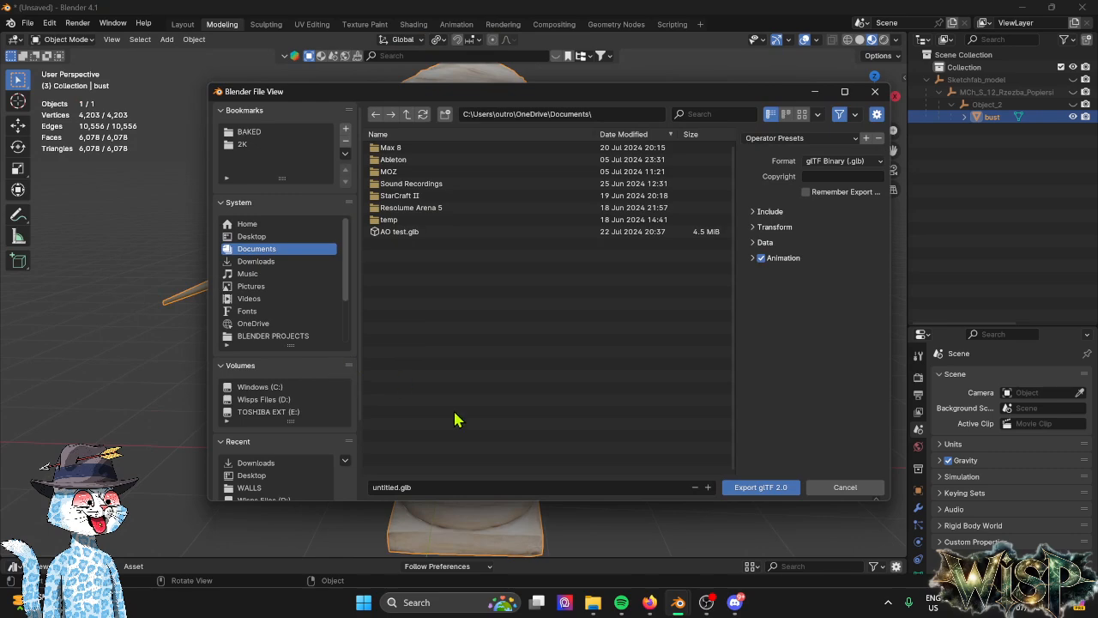
double_click(400, 487)
type("stat")
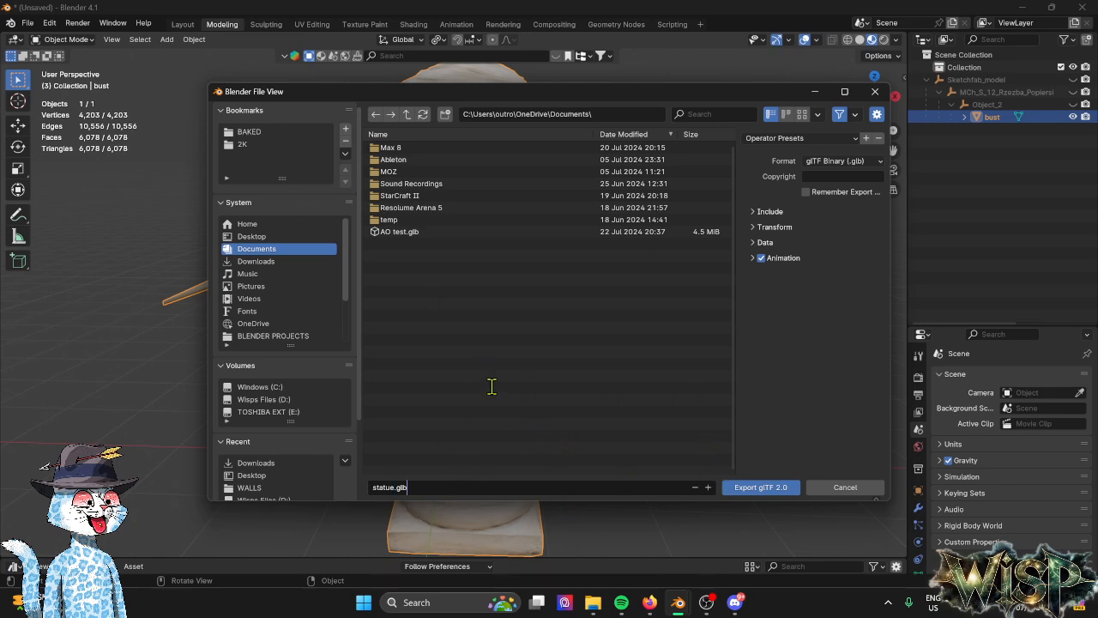
left_click(253, 237)
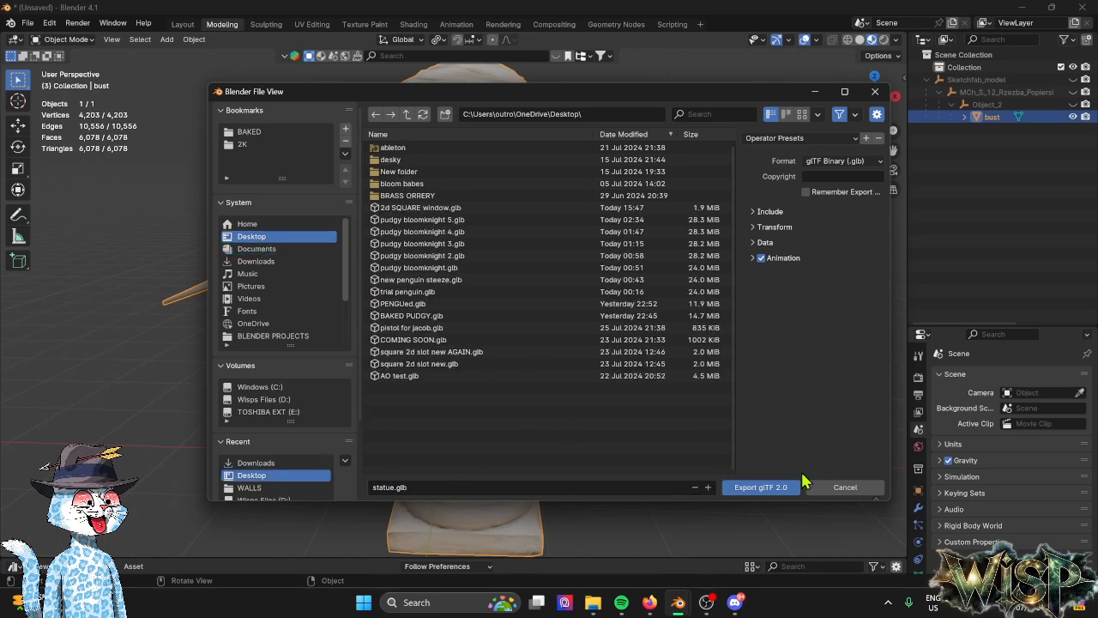
left_click(763, 489)
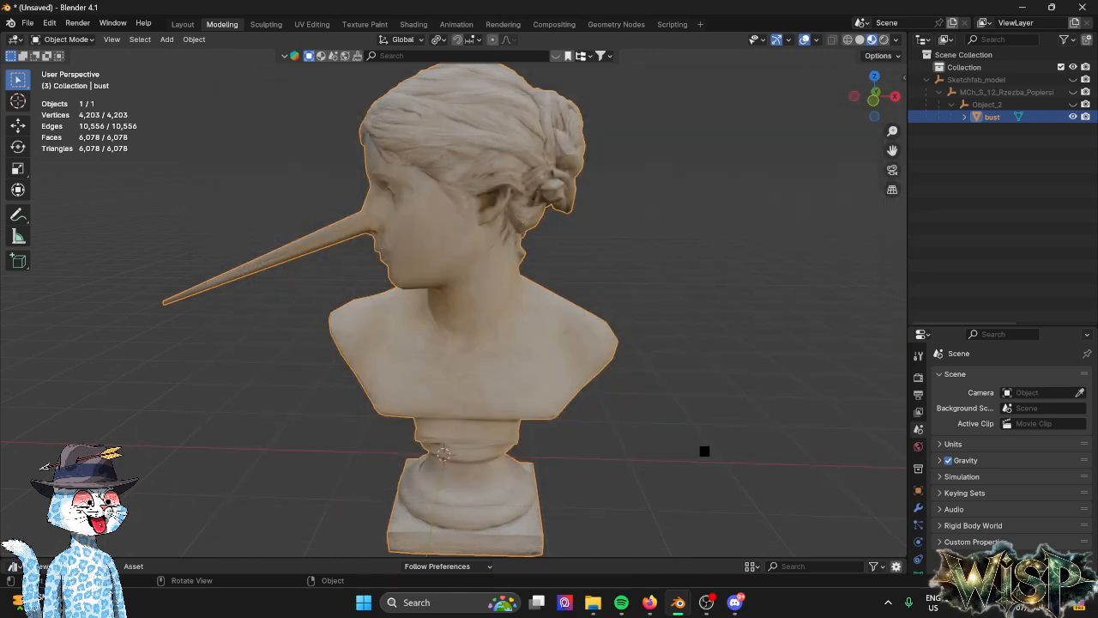
Switch to Firefox and open the Online 3D Viewer at 3dviewer.net in a new tab.
left_click(652, 601)
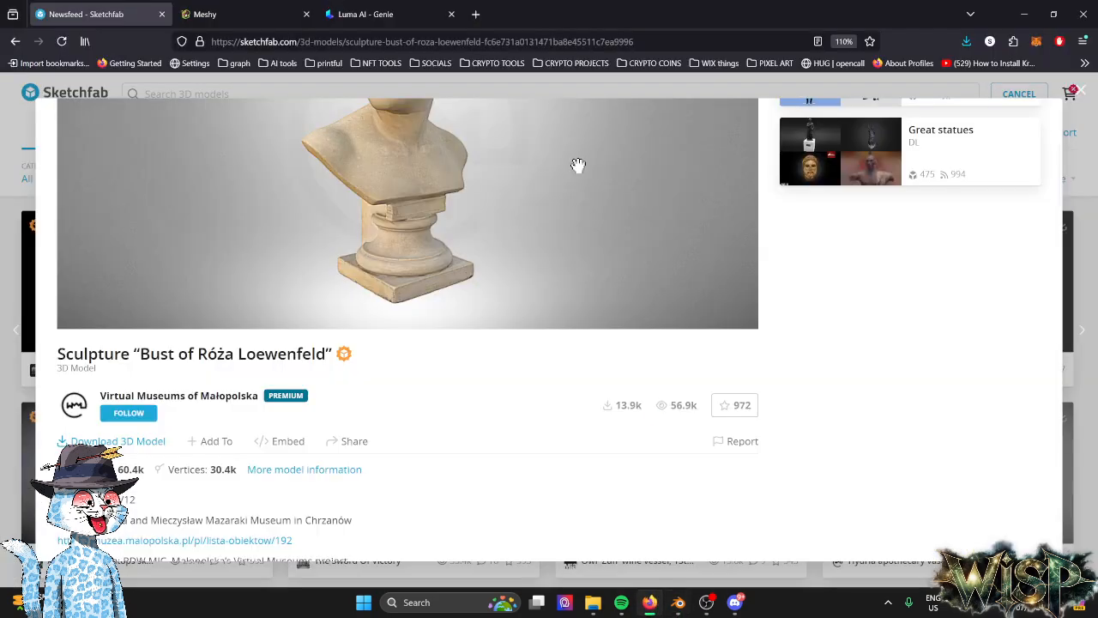
left_click(476, 14)
type("3dviewer.net/")
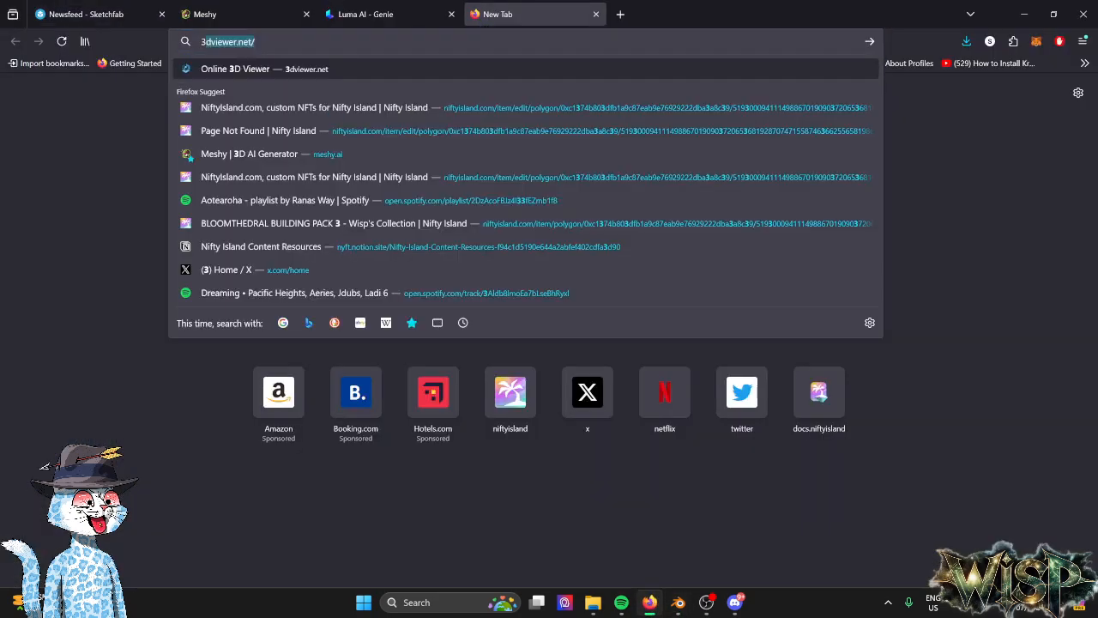
left_click(326, 68)
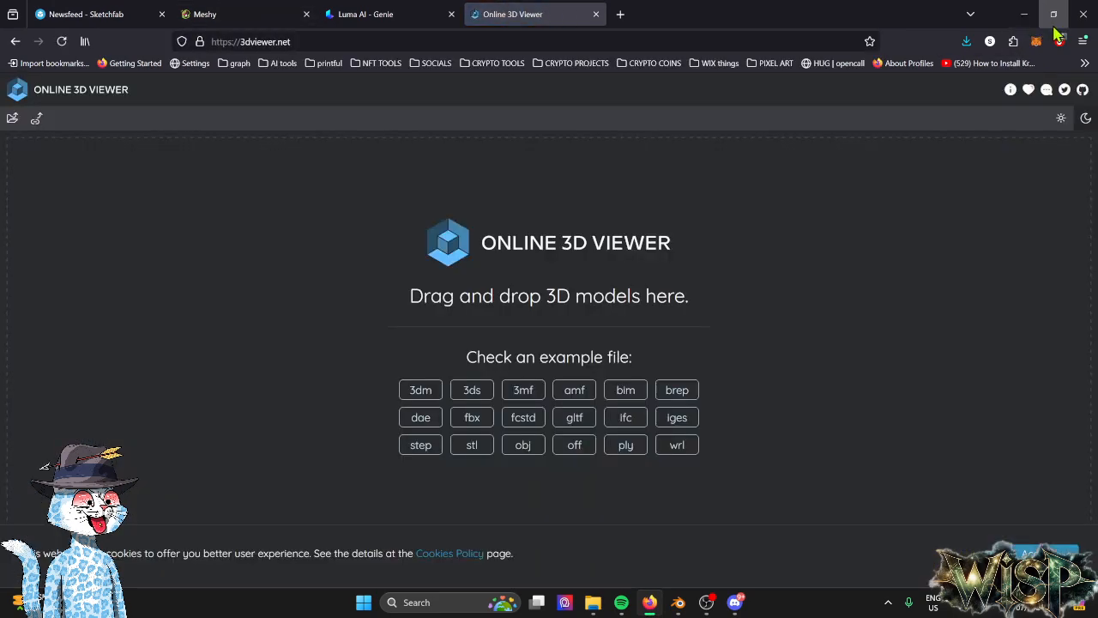
Uncover the desktop beside the browser, load statue.glb from it into the Online 3D Viewer, and maximize the browser window.
left_click(1054, 25)
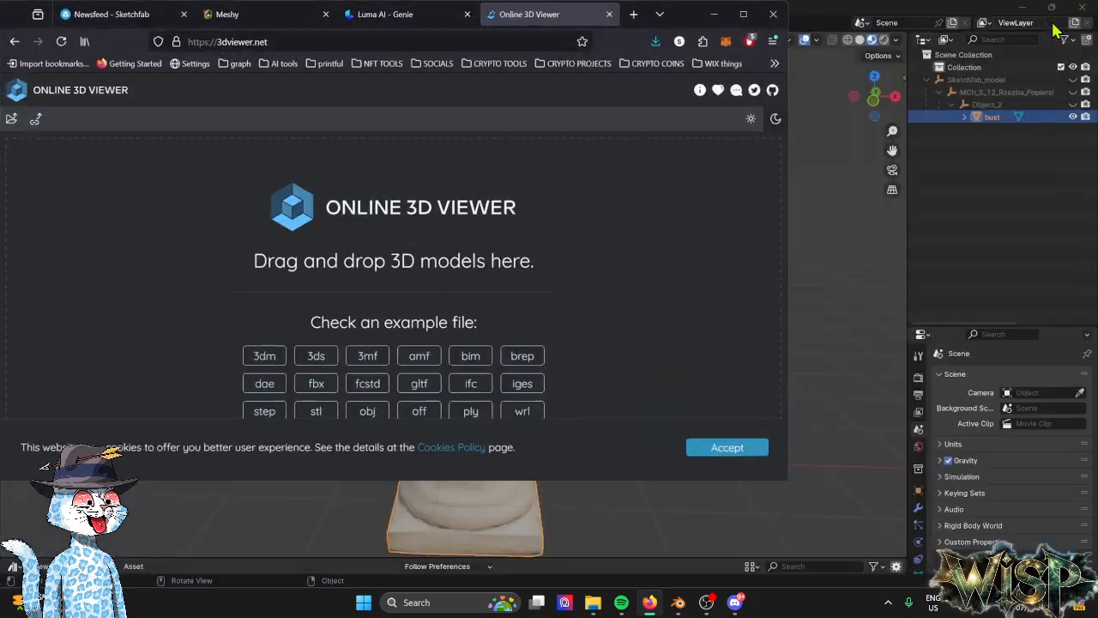
left_click(1026, 10)
left_click(1026, 8)
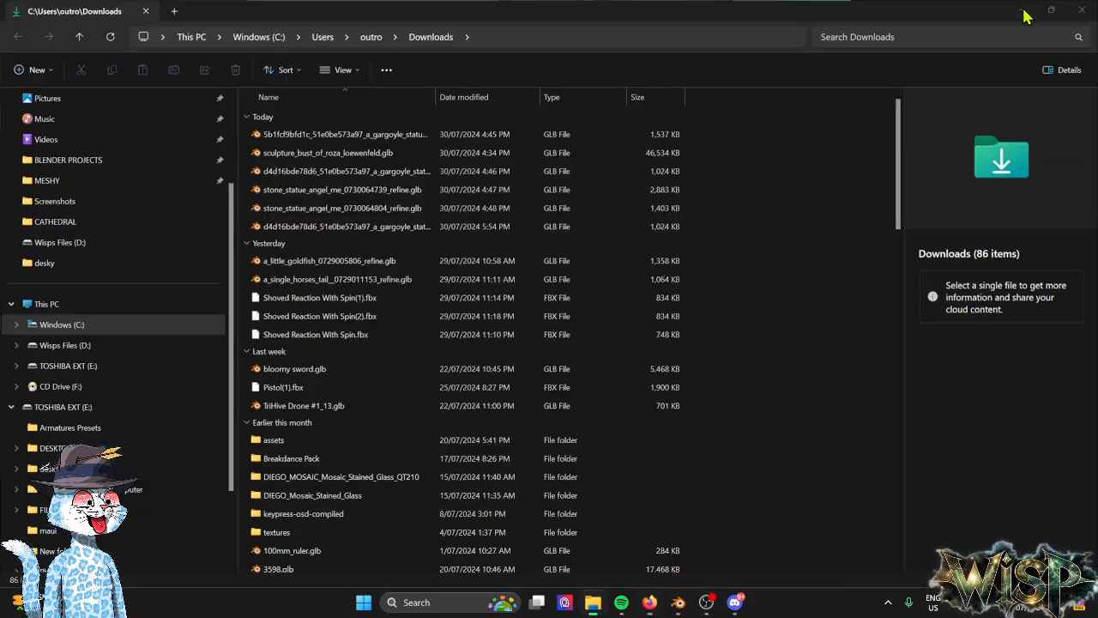
left_click(1026, 9)
left_click_drag(676, 21, 989, 38)
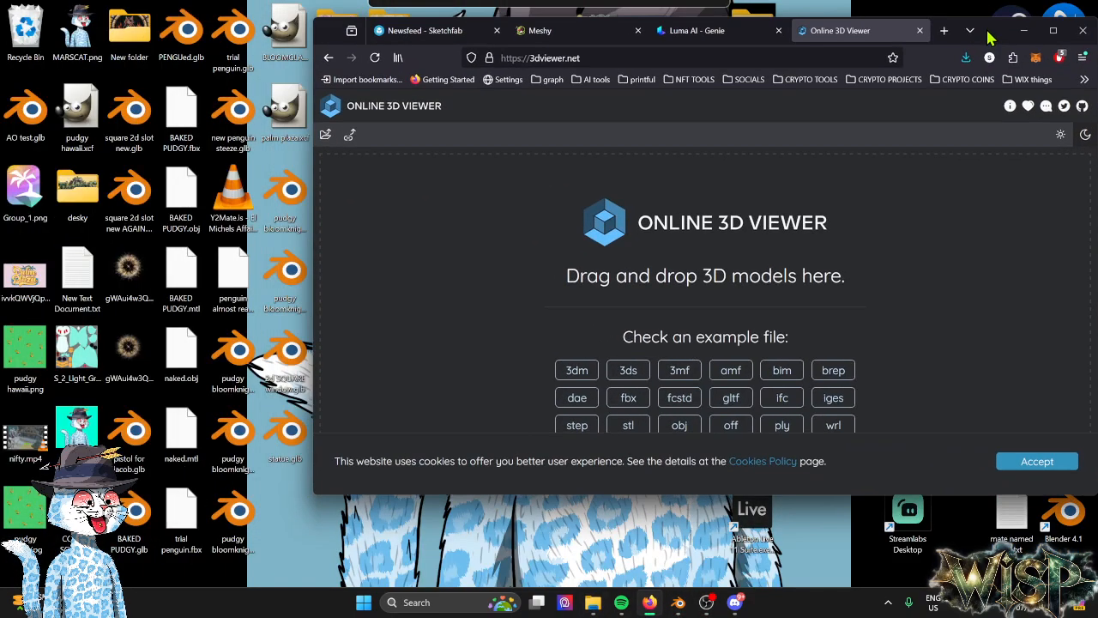
left_click_drag(305, 440, 669, 337)
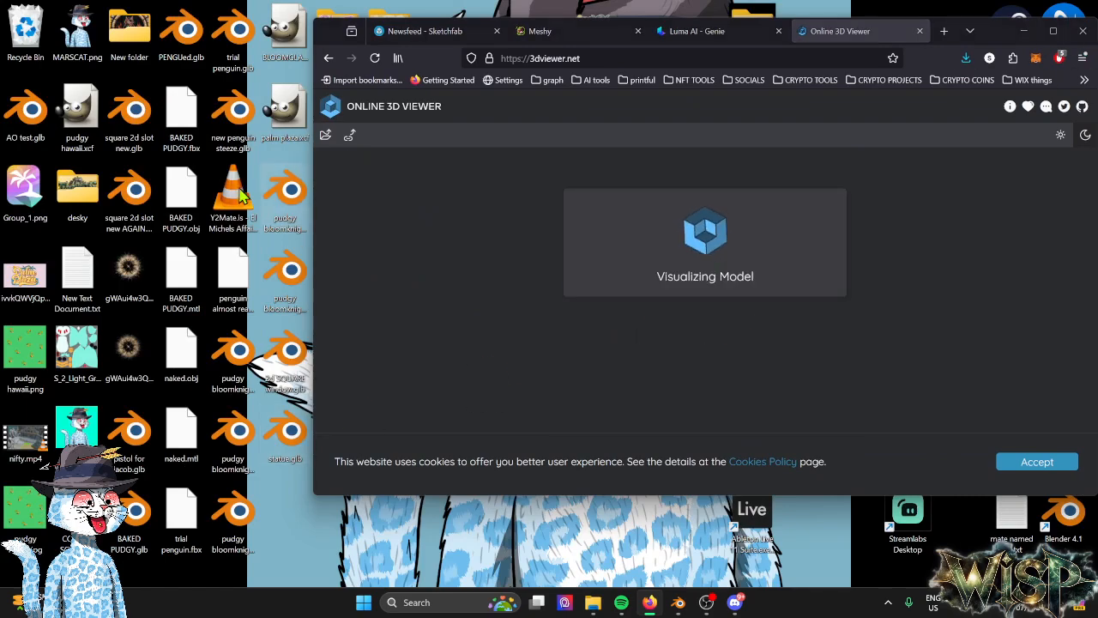
left_click(1053, 32)
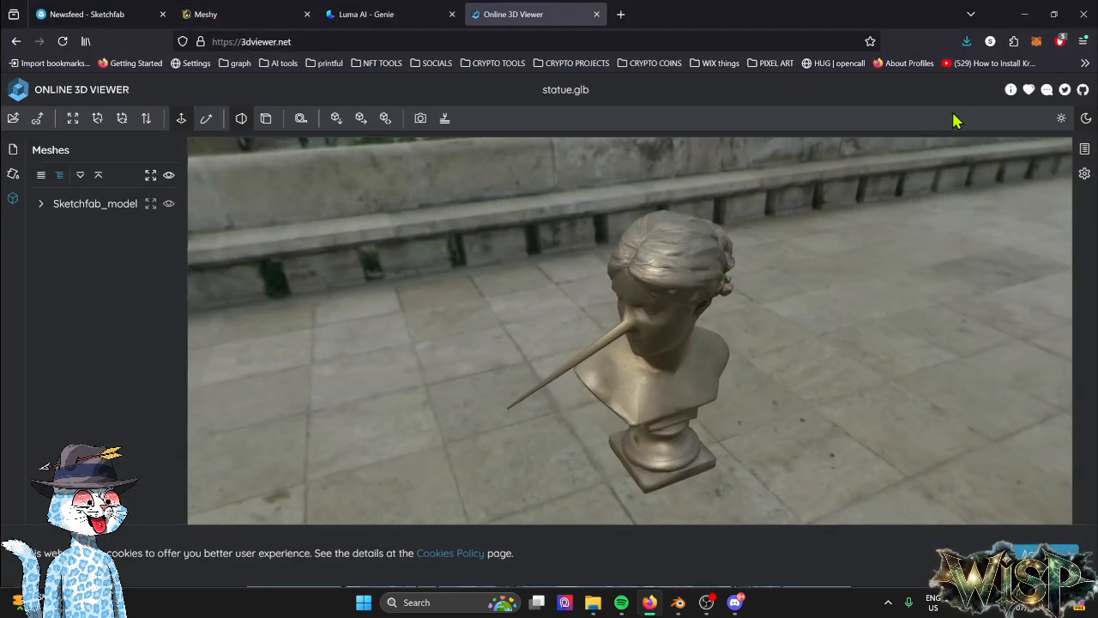
Examine the exported bust's shape and textures in the Online 3D Viewer from different angles and distances.
left_click_drag(728, 360, 270, 417)
right_click_drag(766, 414, 746, 343)
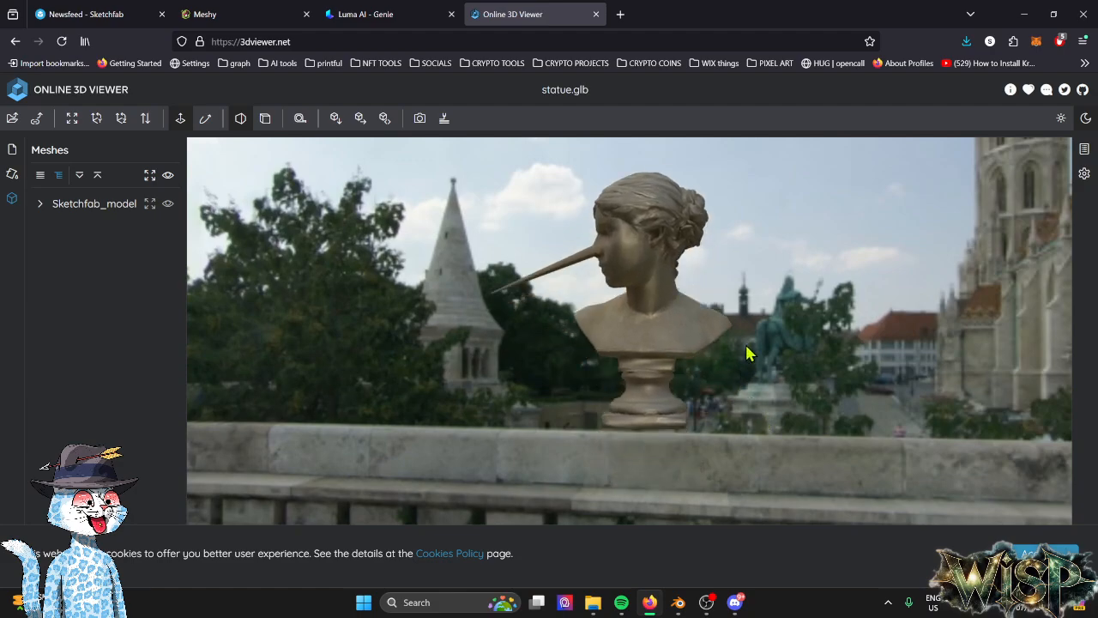
scroll(745, 343, "up", 6)
scroll(746, 343, "down", 6)
left_click_drag(745, 343, 809, 395)
scroll(807, 396, "up", 5)
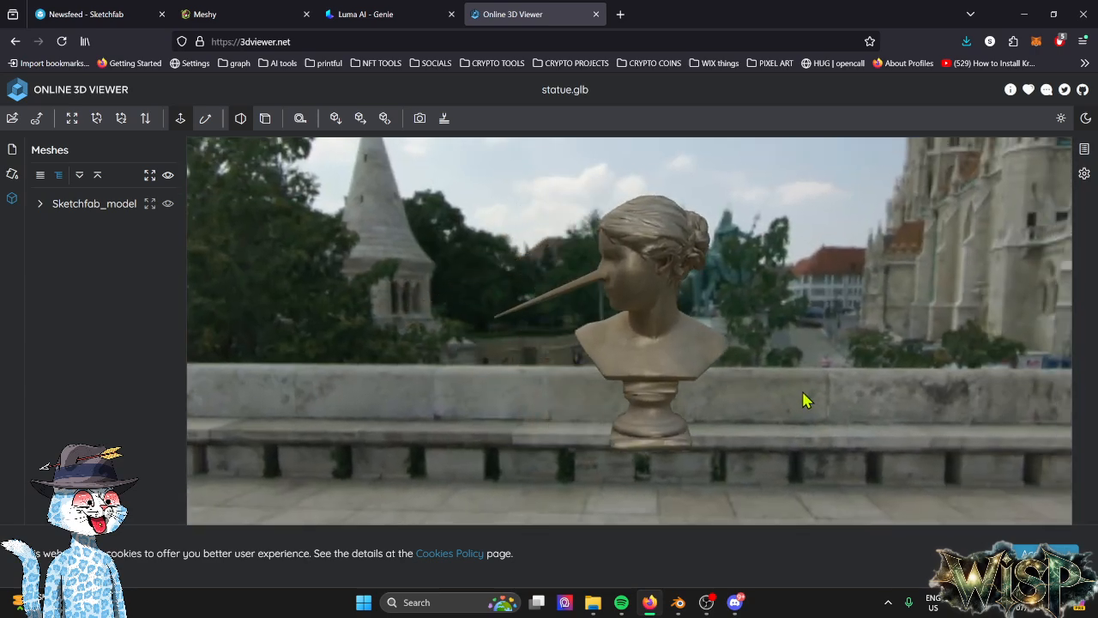
mouse_move(794, 388)
left_mouse_down()
mouse_move(733, 409)
mouse_move(775, 421)
mouse_move(897, 387)
mouse_move(775, 387)
mouse_move(783, 378)
mouse_move(798, 400)
left_mouse_up()
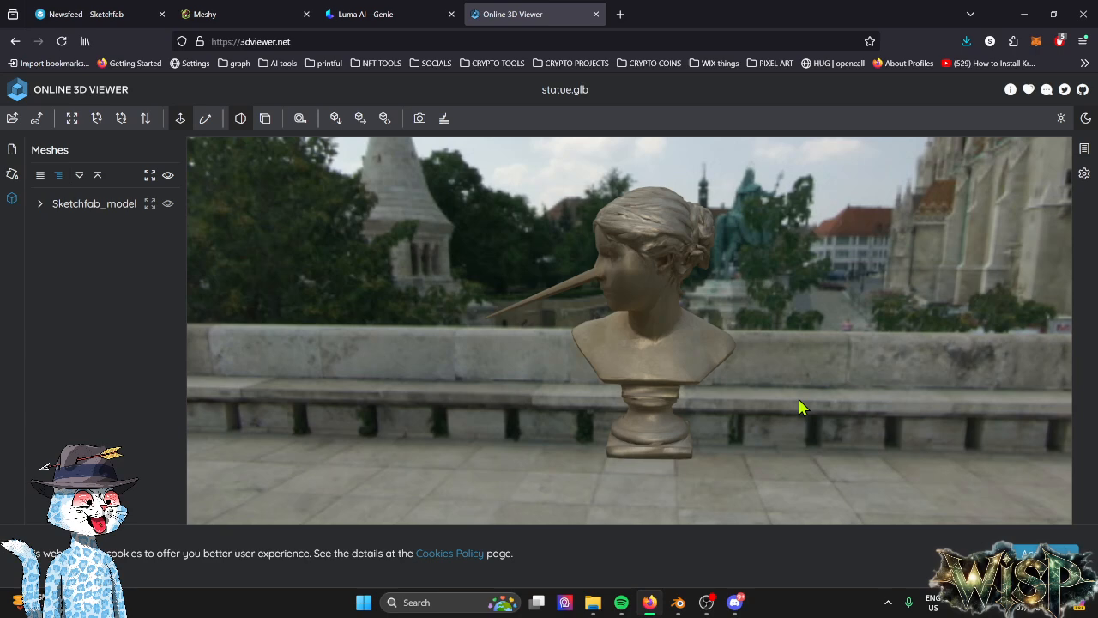
scroll(798, 373, "down", 7)
right_click_drag(830, 379, 915, 427)
scroll(907, 380, "up", 10)
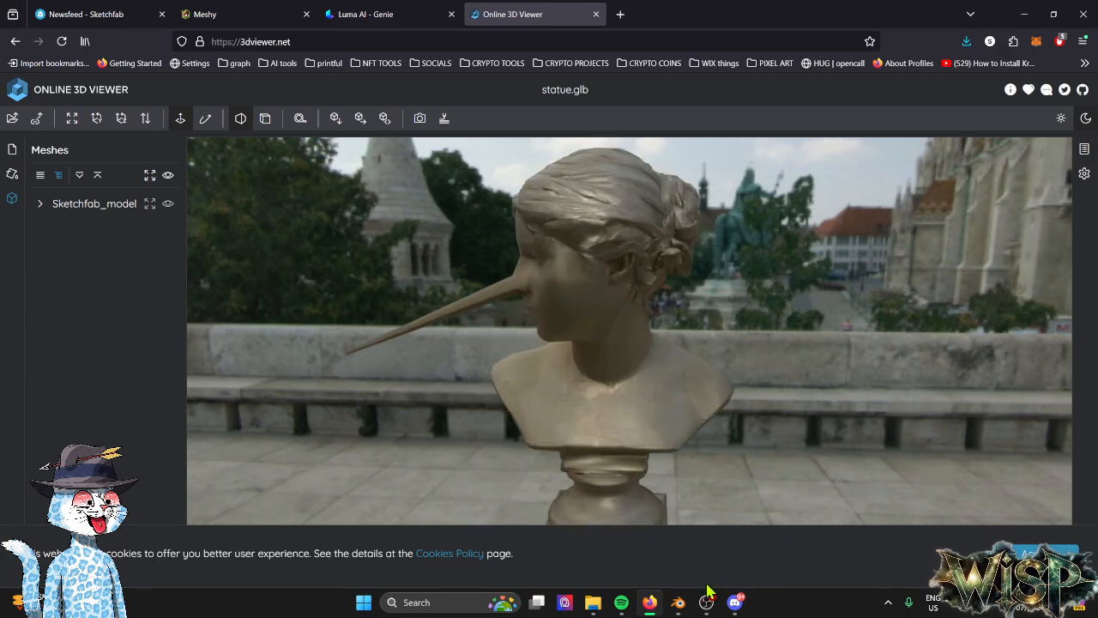
Switch back to Blender, look over the bust once more, and close the program.
left_click(678, 602)
scroll(724, 429, "down", 4)
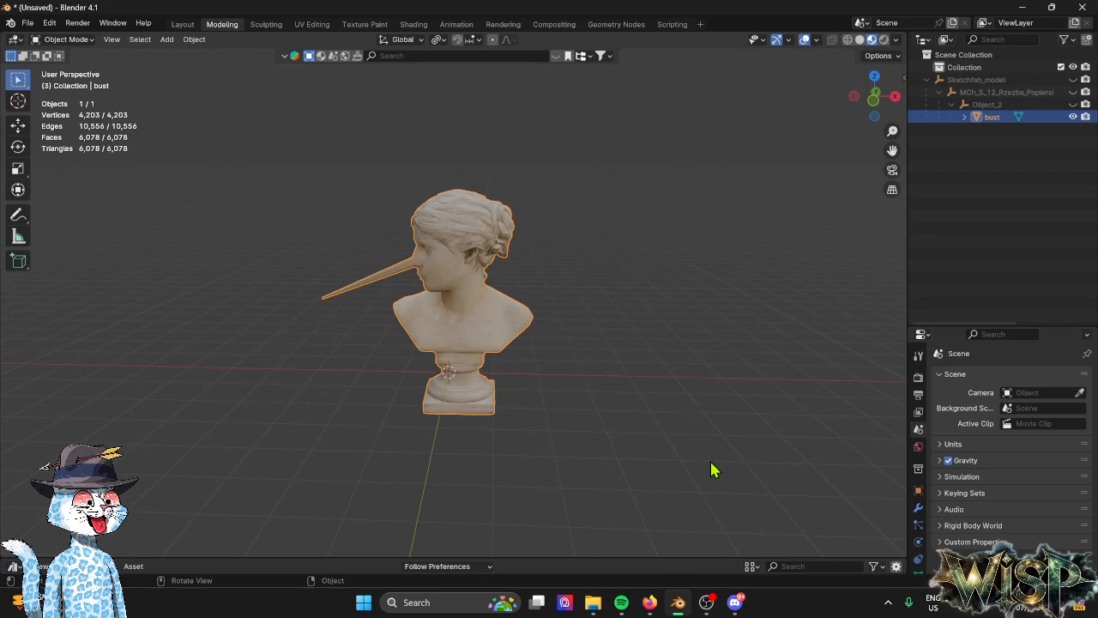
middle_click_drag(682, 452, 719, 457, "shift")
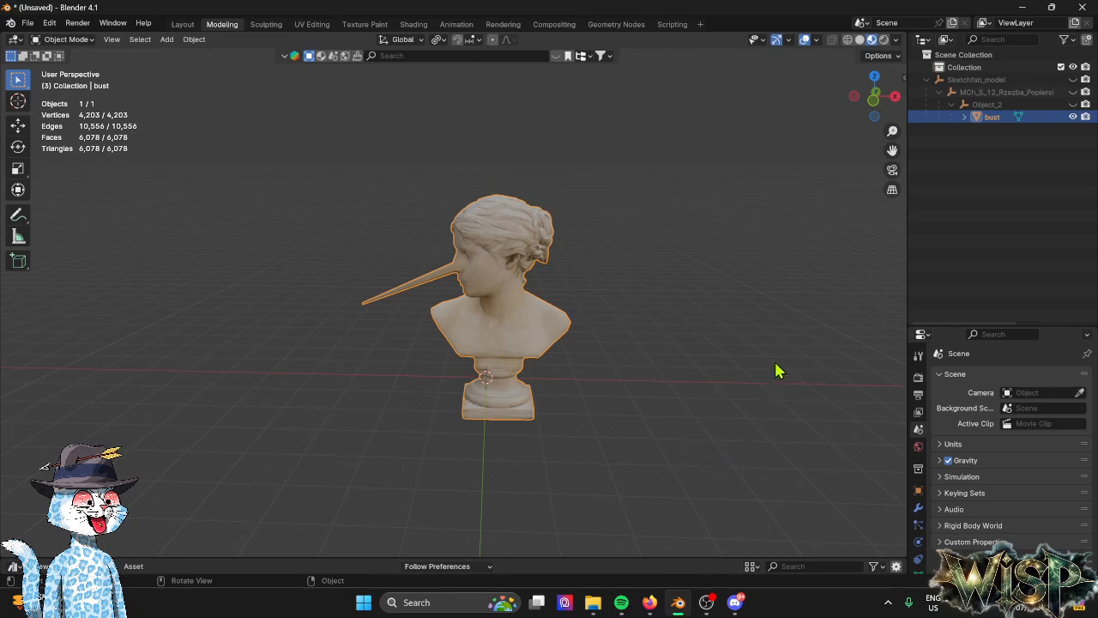
scroll(778, 370, "down", 2)
middle_click_drag(779, 370, 232, 346)
scroll(566, 386, "up", 2)
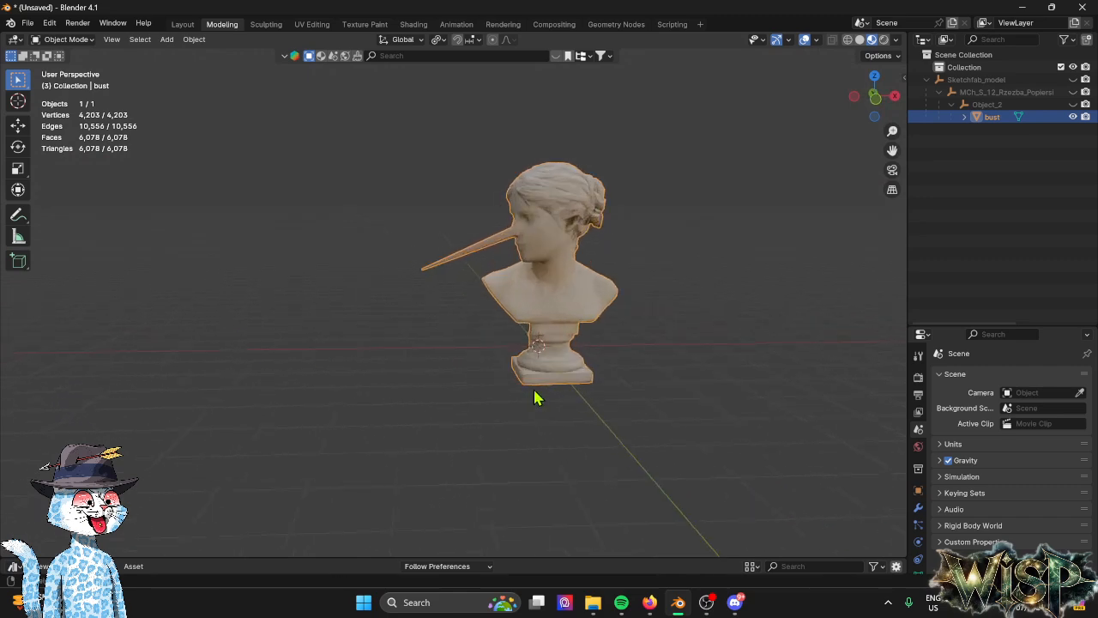
middle_click_drag(534, 397, 529, 391)
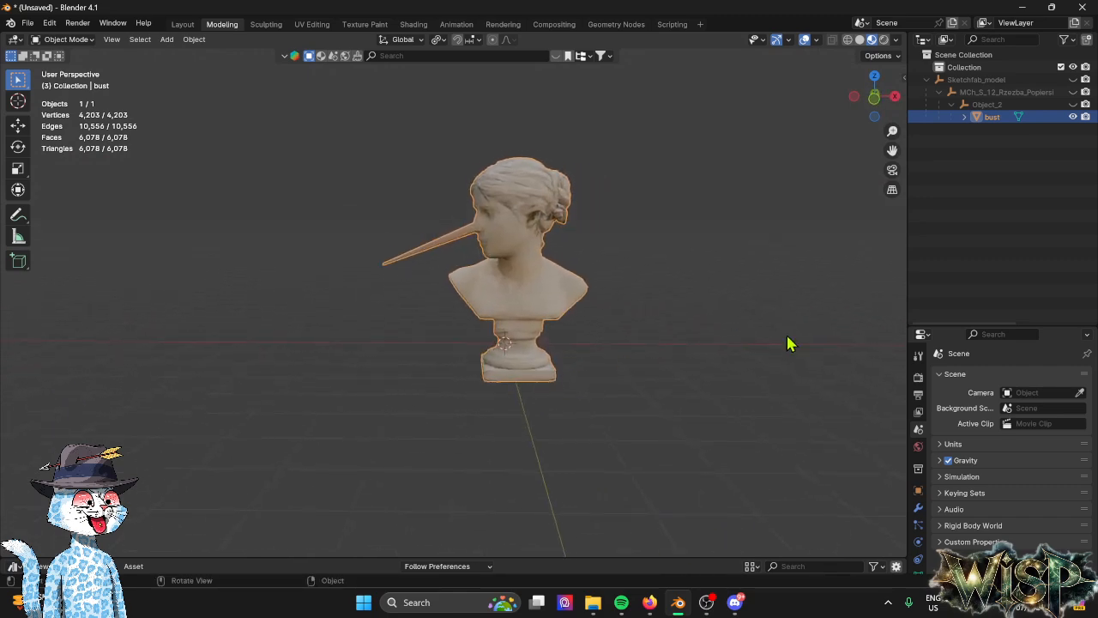
left_click(1083, 7)
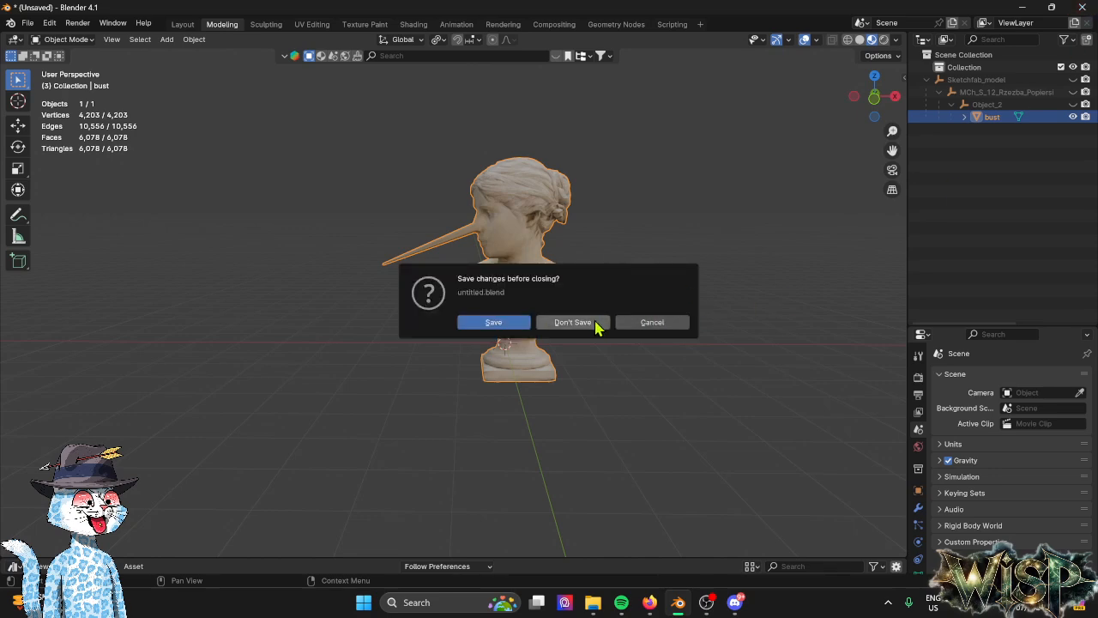